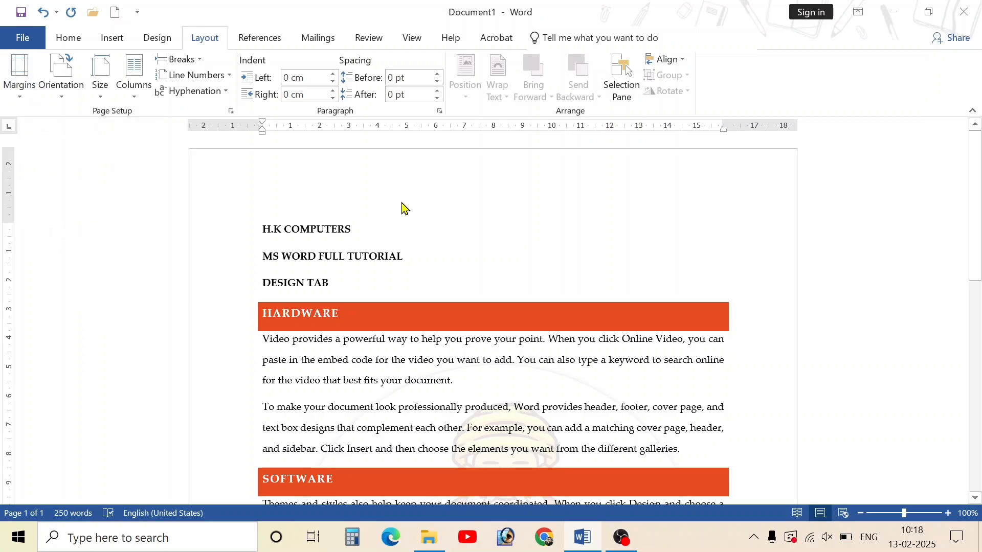
- Try the Narrow margin preset of 1.27 cm on the document and undo it
{"action": "scroll", "coordinate": [780, 358], "scroll_direction": "down", "scroll_amount": 10}
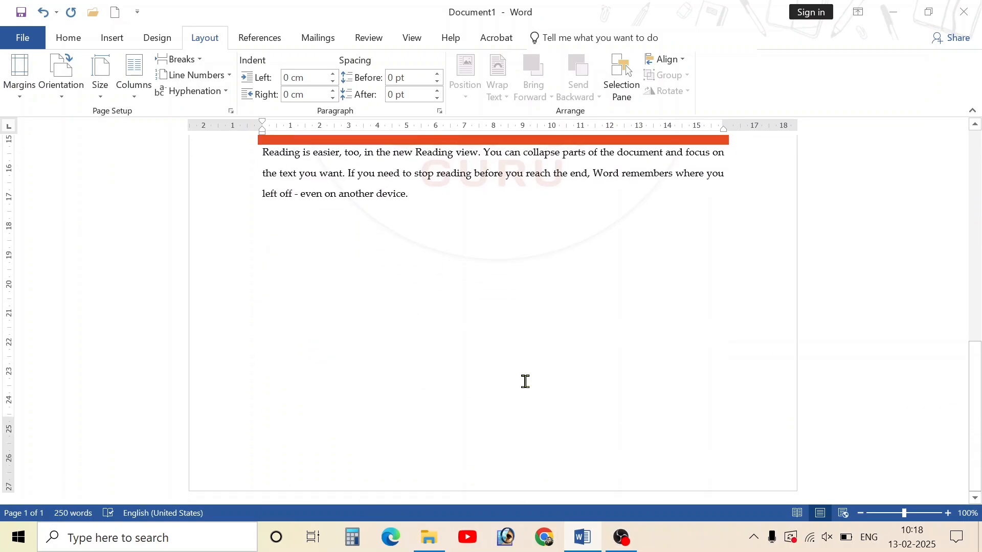
{"action": "scroll", "coordinate": [522, 437], "scroll_direction": "up", "scroll_amount": 12}
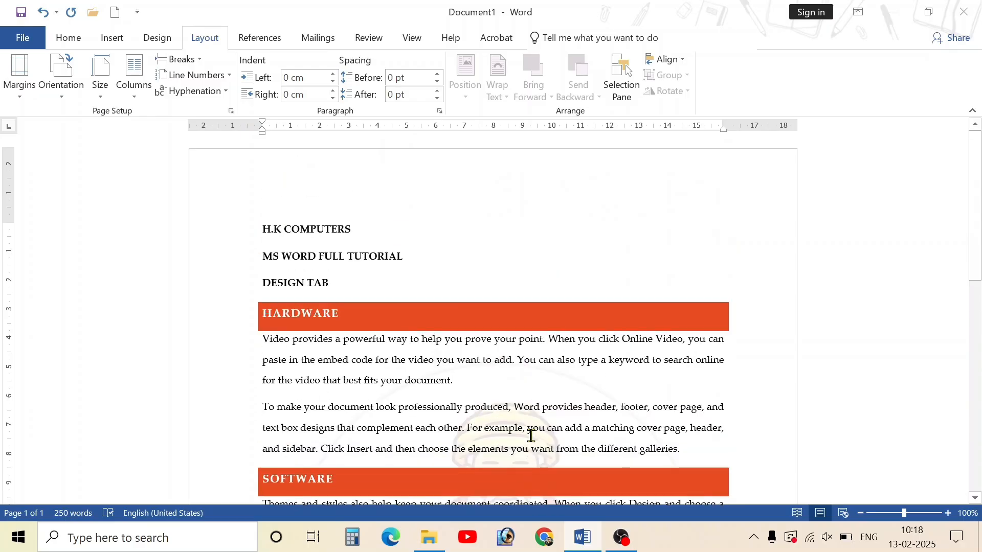
{"action": "left_click", "coordinate": [15, 99]}
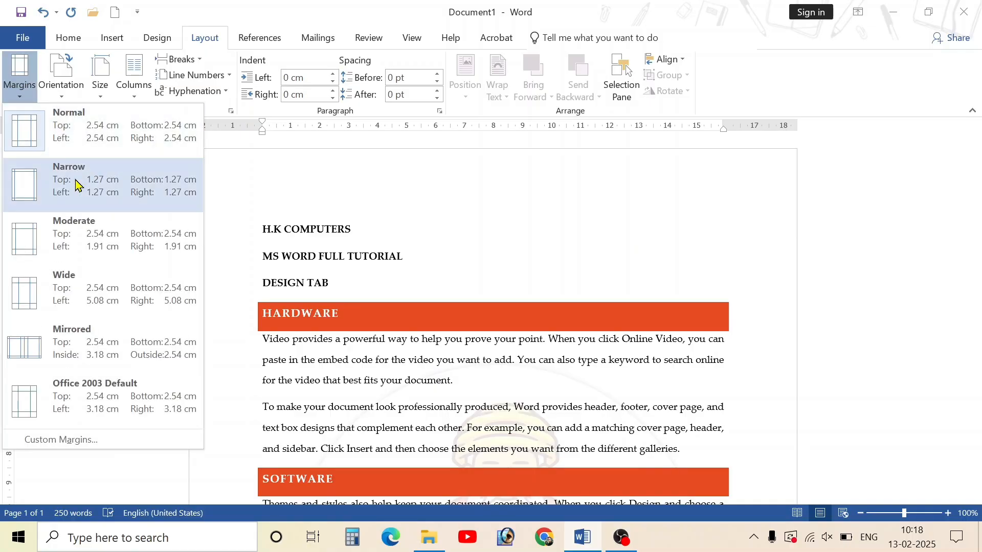
{"action": "left_click", "coordinate": [76, 184]}
{"action": "scroll", "coordinate": [307, 355], "scroll_direction": "up", "scroll_amount": 3}
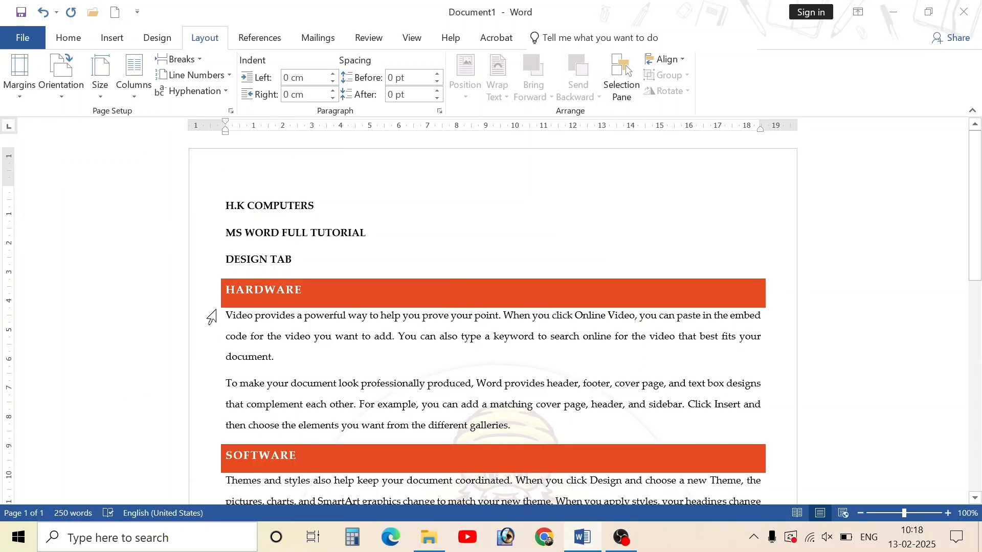
{"action": "key", "text": "ctrl+z"}
{"action": "scroll", "coordinate": [210, 316], "scroll_direction": "up", "scroll_amount": 3}
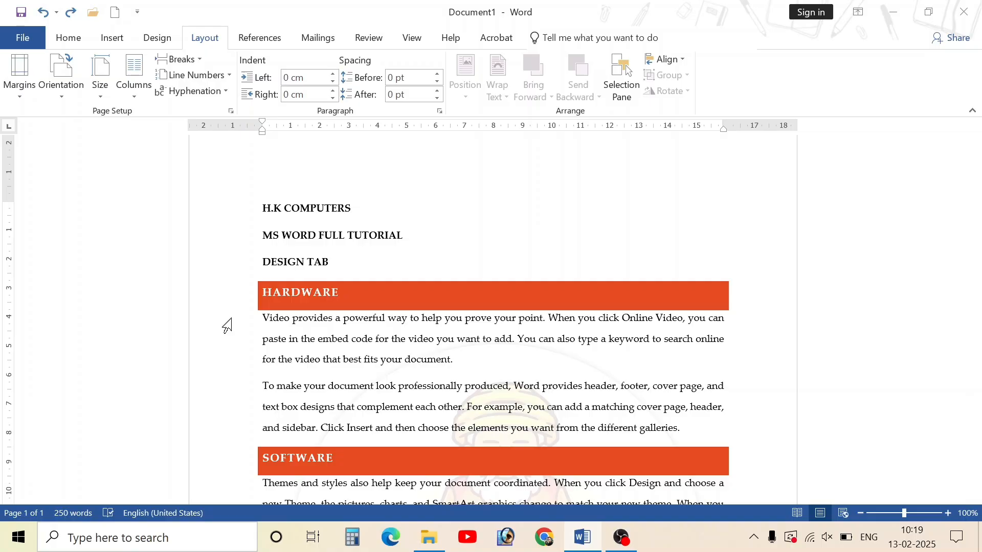
- Examine the margin preset list, comparing the page edges in the Normal, Narrow, Moderate and Wide thumbnails
{"action": "left_click", "coordinate": [19, 74]}
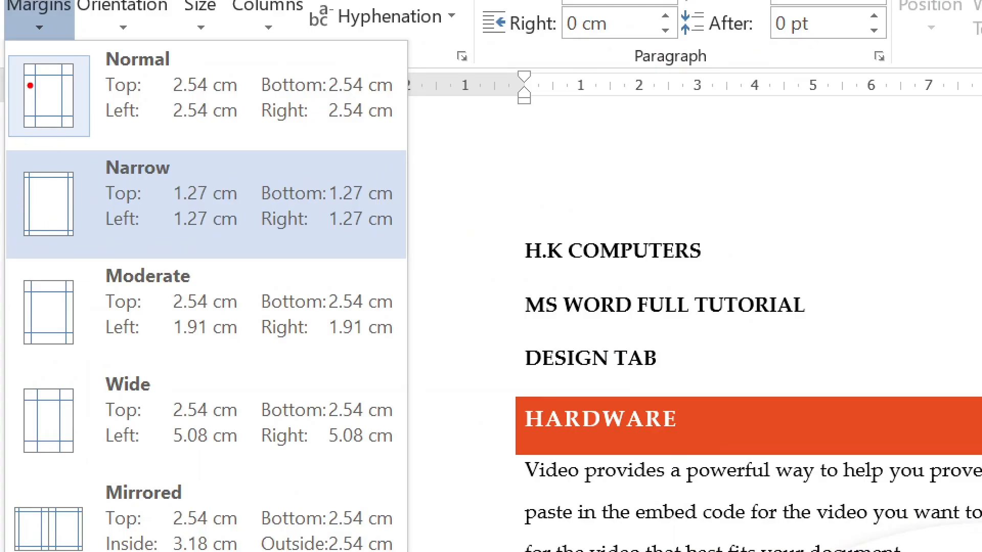
{"action": "left_click_drag", "start_coordinate": [29, 84], "coordinate": [29, 116]}
{"action": "left_click_drag", "start_coordinate": [67, 80], "coordinate": [66, 105]}
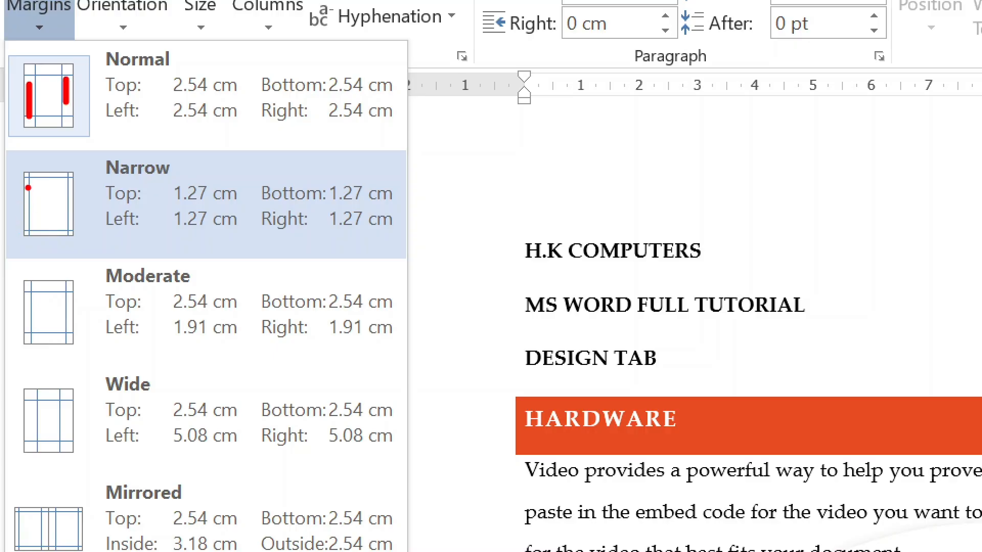
{"action": "left_click_drag", "start_coordinate": [22, 185], "coordinate": [21, 205]}
{"action": "left_click_drag", "start_coordinate": [74, 187], "coordinate": [68, 206]}
{"action": "left_click_drag", "start_coordinate": [41, 172], "coordinate": [51, 171]}
{"action": "left_click", "coordinate": [48, 233]}
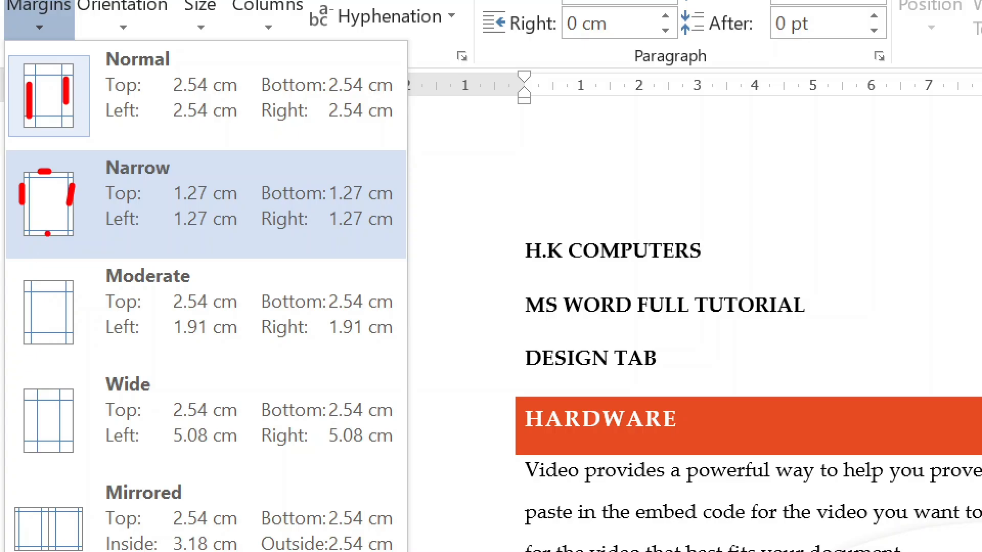
{"action": "left_click_drag", "start_coordinate": [45, 233], "coordinate": [65, 230]}
{"action": "left_click_drag", "start_coordinate": [44, 288], "coordinate": [65, 286]}
{"action": "left_click_drag", "start_coordinate": [40, 393], "coordinate": [64, 393]}
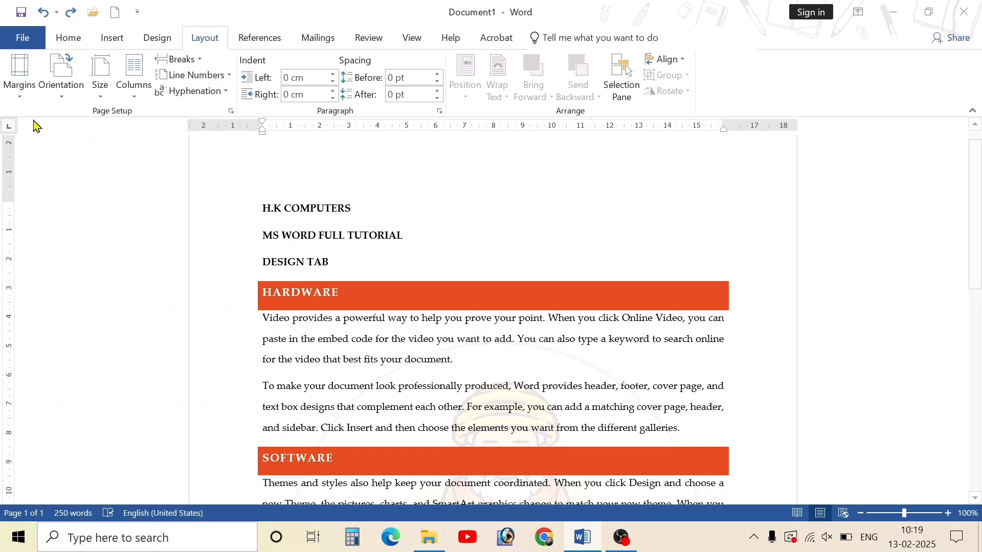
- Apply the Narrow margin preset to the document and review the text on the page
{"action": "left_click", "coordinate": [29, 26]}
{"action": "left_click", "coordinate": [122, 181]}
{"action": "scroll", "coordinate": [542, 453], "scroll_direction": "down", "scroll_amount": 3}
{"action": "scroll", "coordinate": [270, 322], "scroll_direction": "up", "scroll_amount": 3}
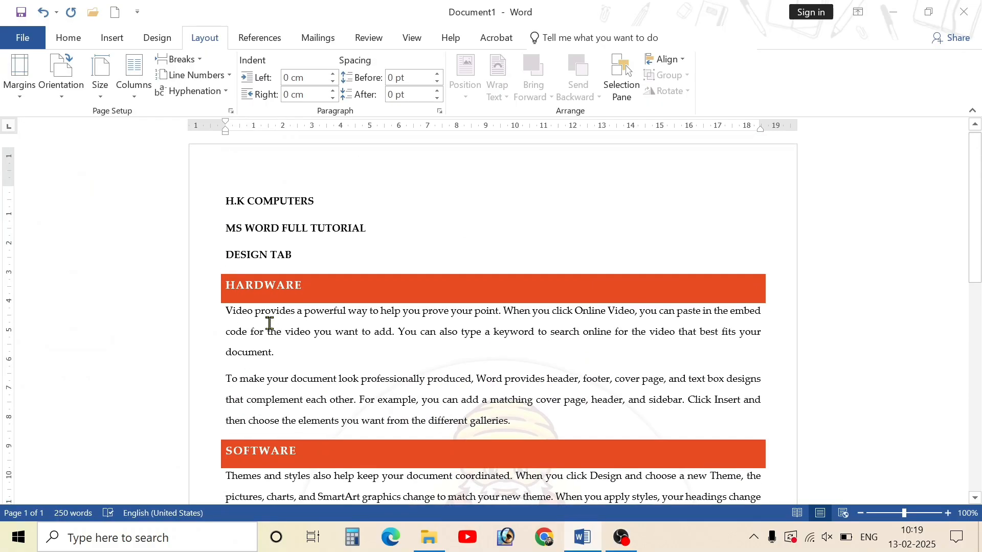
{"action": "scroll", "coordinate": [747, 377], "scroll_direction": "down", "scroll_amount": 8}
{"action": "scroll", "coordinate": [822, 399], "scroll_direction": "up", "scroll_amount": 5}
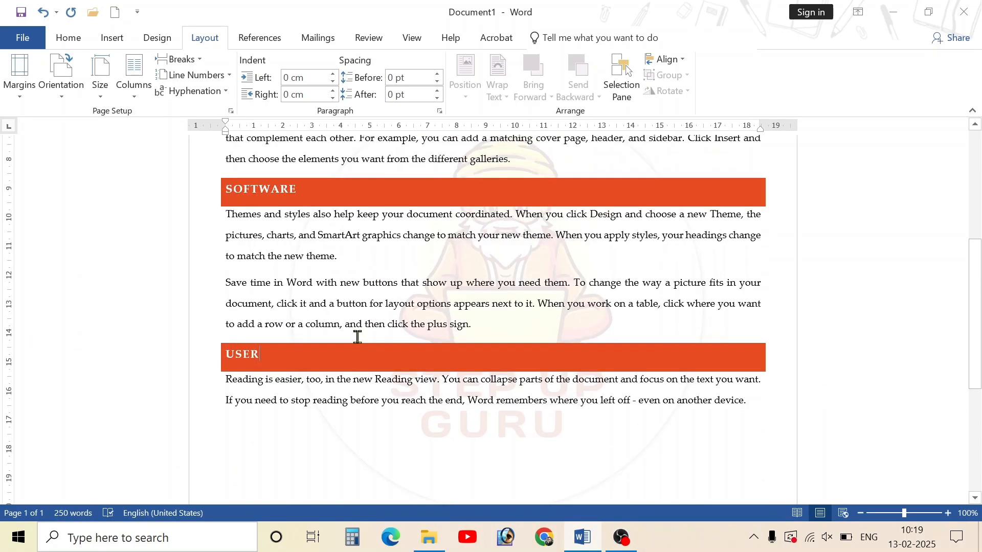
- Change the document's margins to the Moderate preset and check the resulting text layout
{"action": "left_click", "coordinate": [20, 74]}
{"action": "left_click", "coordinate": [79, 238]}
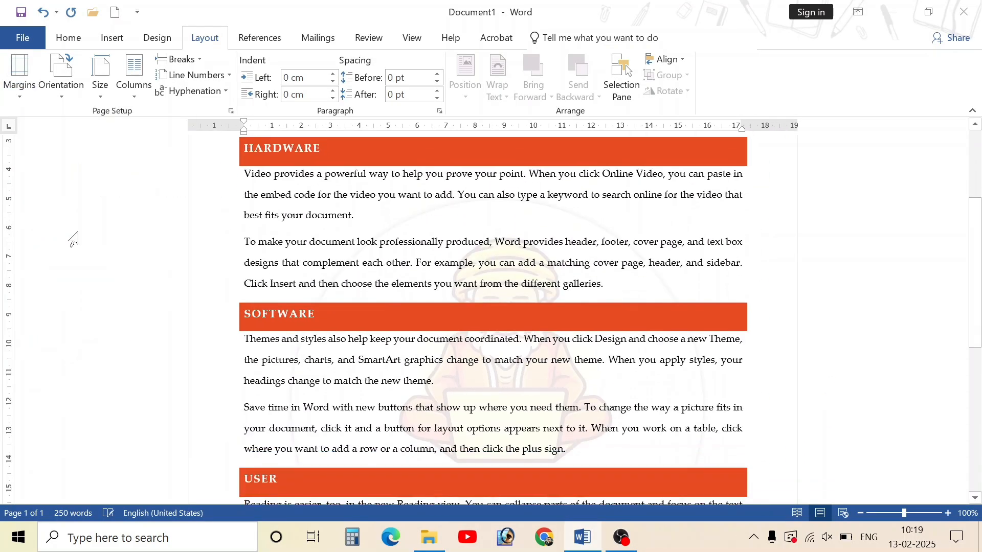
{"action": "scroll", "coordinate": [313, 271], "scroll_direction": "up", "scroll_amount": 3}
{"action": "scroll", "coordinate": [314, 278], "scroll_direction": "down", "scroll_amount": 2}
{"action": "scroll", "coordinate": [314, 278], "scroll_direction": "up", "scroll_amount": 3}
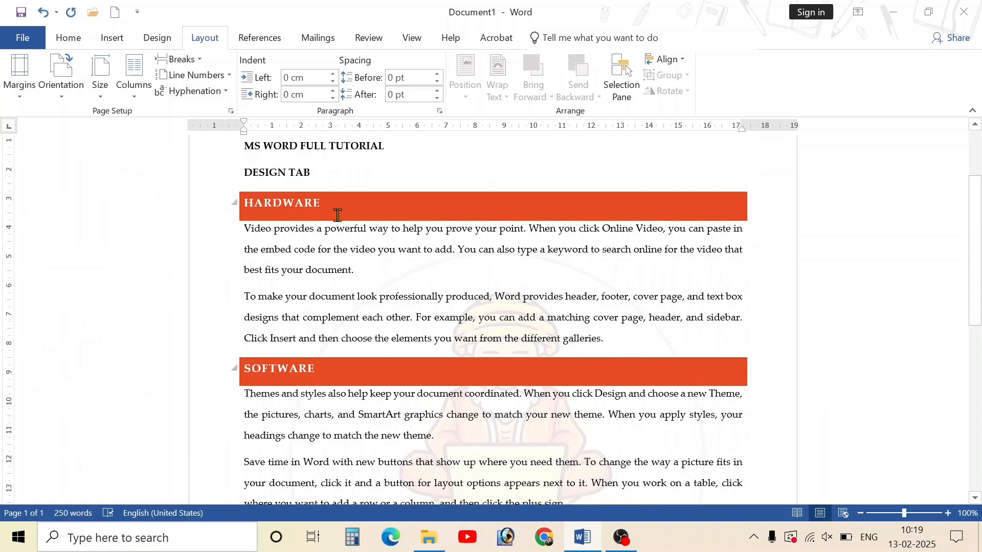
- Compare the top, bottom, left and right values of the Normal, Narrow, Moderate and Wide margin presets
{"action": "left_click", "coordinate": [32, 99]}
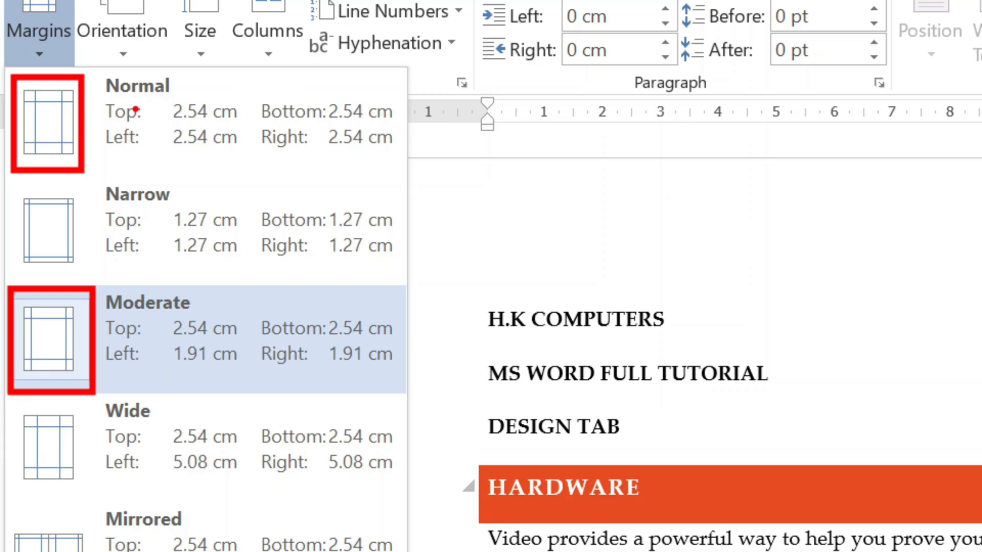
{"action": "mouse_move", "coordinate": [104, 101]}
{"action": "left_mouse_down"}
{"action": "mouse_move", "coordinate": [275, 165]}
{"action": "mouse_move", "coordinate": [408, 163]}
{"action": "left_mouse_up"}
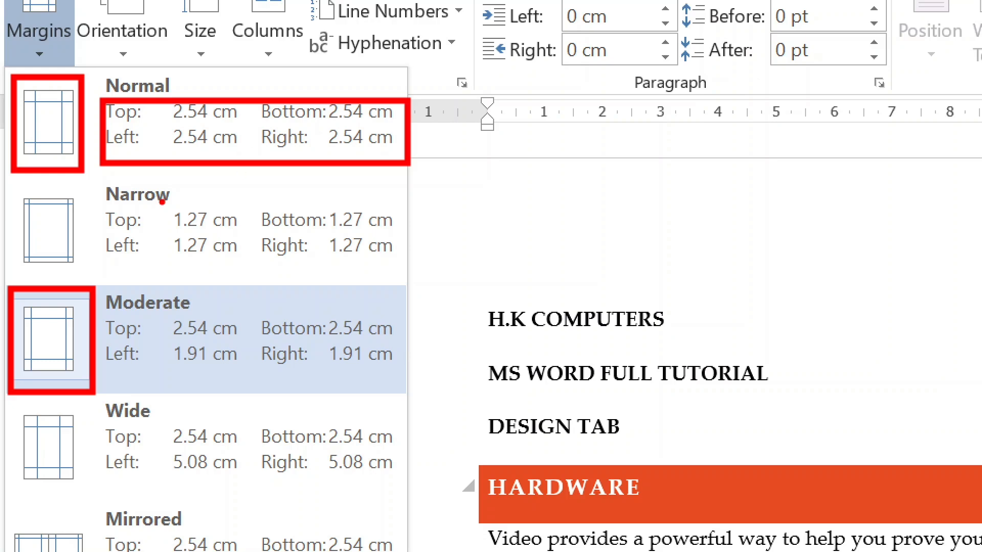
{"action": "mouse_move", "coordinate": [161, 201]}
{"action": "left_mouse_down"}
{"action": "mouse_move", "coordinate": [259, 273]}
{"action": "mouse_move", "coordinate": [409, 284]}
{"action": "left_mouse_up"}
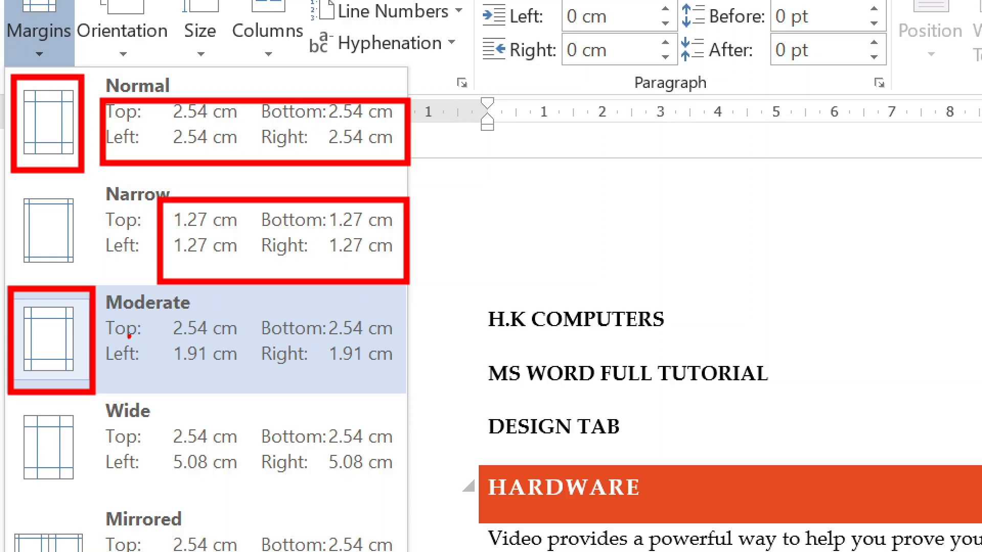
{"action": "mouse_move", "coordinate": [103, 315]}
{"action": "left_mouse_down"}
{"action": "mouse_move", "coordinate": [129, 345]}
{"action": "mouse_move", "coordinate": [404, 346]}
{"action": "left_mouse_up"}
{"action": "key", "text": "ctrl+z"}
{"action": "mouse_move", "coordinate": [102, 338]}
{"action": "left_mouse_down"}
{"action": "mouse_move", "coordinate": [221, 389]}
{"action": "mouse_move", "coordinate": [402, 387]}
{"action": "left_mouse_up"}
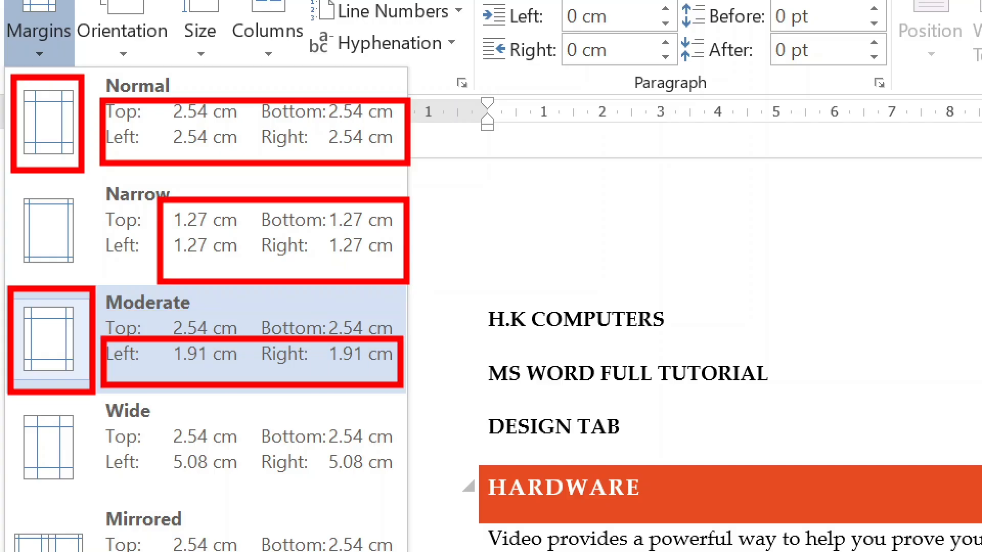
{"action": "key", "text": "ctrl+z"}
{"action": "key", "text": "ctrl+z"}
{"action": "key", "text": "ctrl+z"}
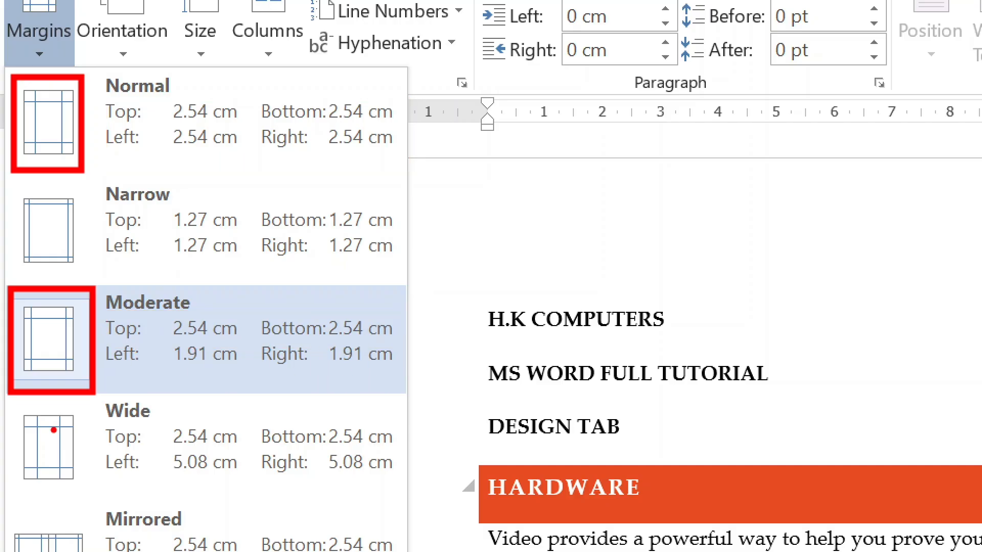
{"action": "left_click_drag", "start_coordinate": [168, 415], "coordinate": [400, 453]}
{"action": "key", "text": "ctrl+z"}
{"action": "mouse_move", "coordinate": [161, 454]}
{"action": "left_mouse_down"}
{"action": "mouse_move", "coordinate": [340, 480]}
{"action": "mouse_move", "coordinate": [409, 479]}
{"action": "left_mouse_up"}
{"action": "key", "text": "ctrl+z"}
{"action": "key", "text": "Escape"}
- Look at the Mirrored and Office 2003 Default entries in the margin preset list
{"action": "left_click", "coordinate": [34, 91]}
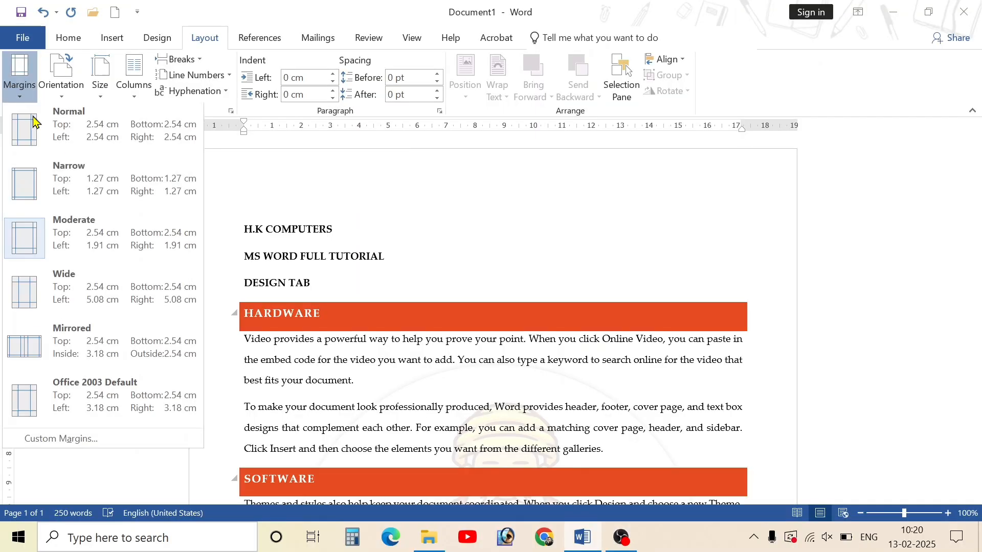
{"action": "key", "text": "ctrl+1"}
{"action": "left_click", "coordinate": [84, 366]}
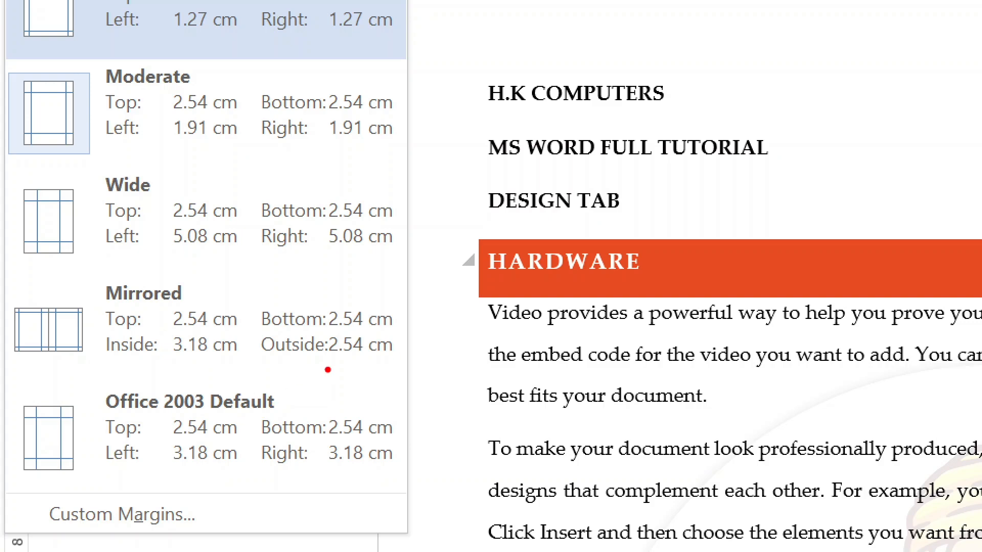
{"action": "key", "text": "Escape"}
- Apply the Wide margin preset and review the whole page
{"action": "left_click", "coordinate": [20, 77]}
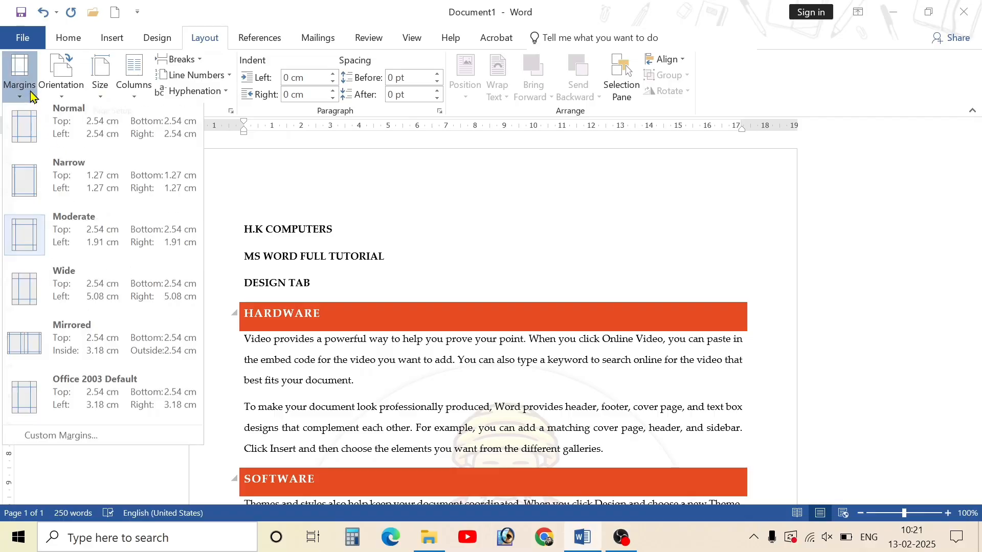
{"action": "left_click", "coordinate": [46, 305]}
{"action": "scroll", "coordinate": [224, 325], "scroll_direction": "down", "scroll_amount": 10}
{"action": "scroll", "coordinate": [502, 385], "scroll_direction": "up", "scroll_amount": 3}
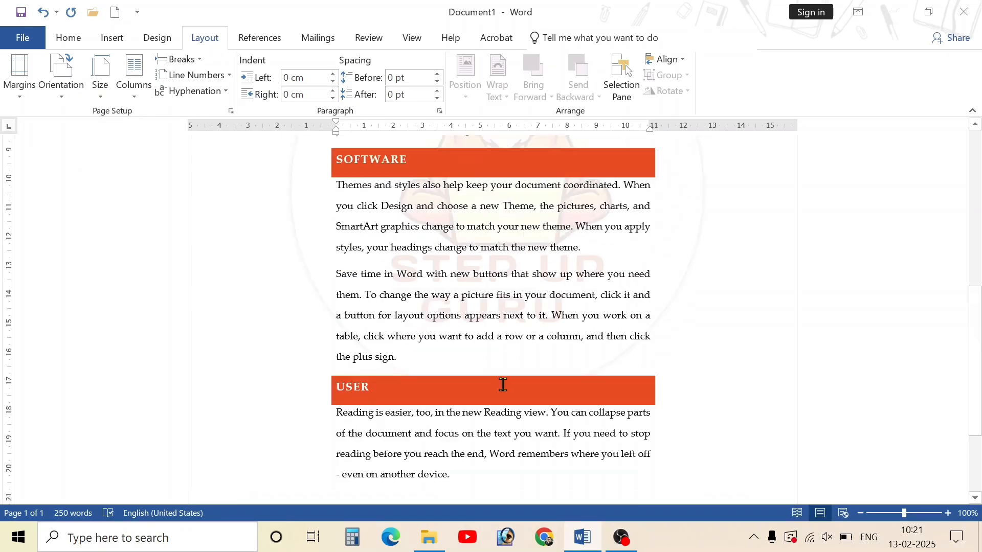
{"action": "scroll", "coordinate": [503, 385], "scroll_direction": "up", "scroll_amount": 7}
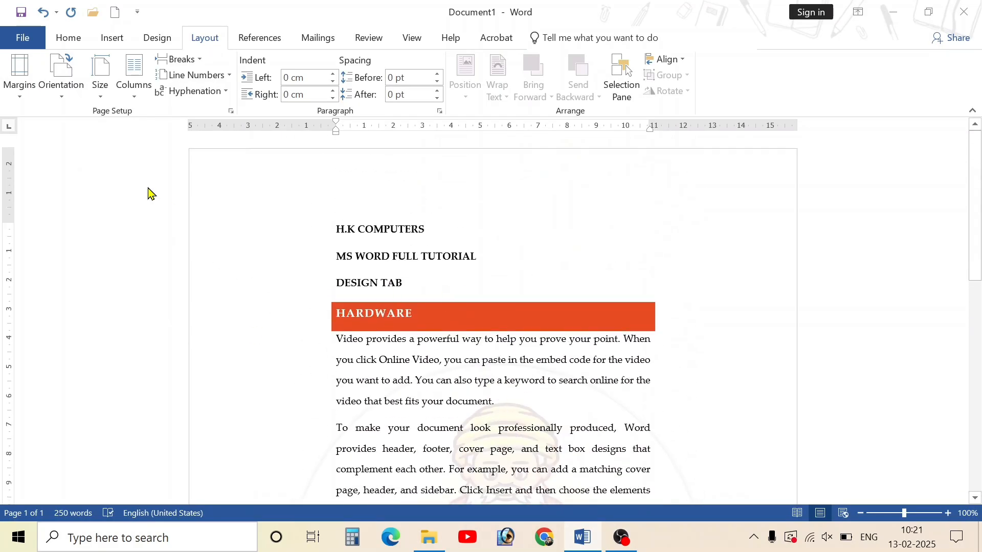
- Switch the document's margins to the Office 2003 Default preset and check the page
{"action": "left_click", "coordinate": [19, 74]}
{"action": "left_click", "coordinate": [92, 397]}
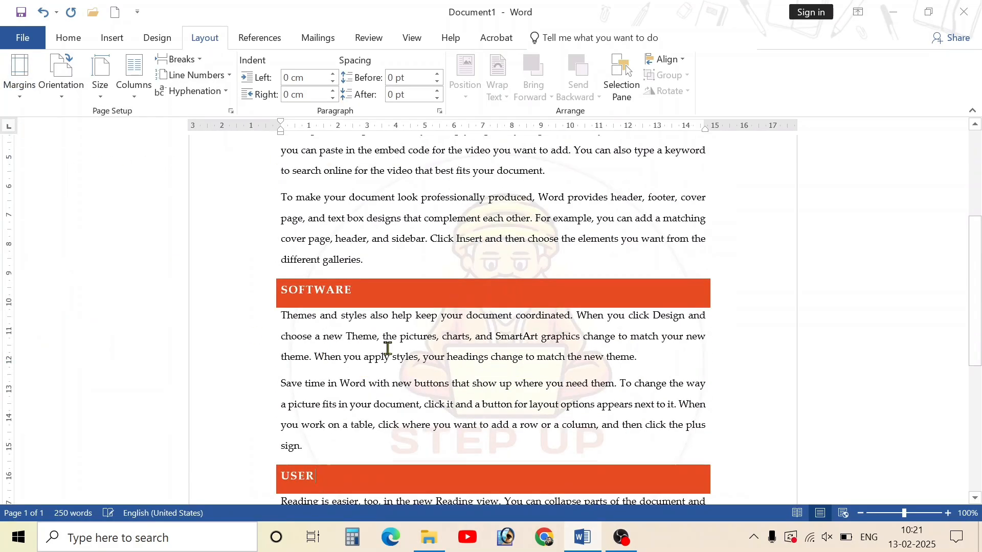
{"action": "scroll", "coordinate": [387, 348], "scroll_direction": "down", "scroll_amount": 3}
- Set the document's margins to the Normal preset of 2.54 cm on all sides
{"action": "left_click", "coordinate": [20, 74]}
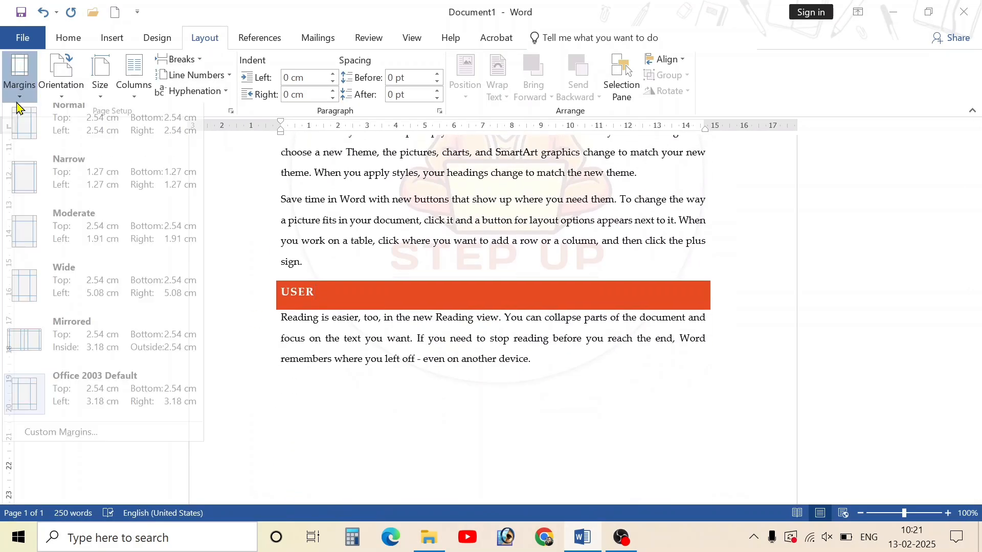
{"action": "left_click", "coordinate": [74, 175]}
{"action": "scroll", "coordinate": [241, 295], "scroll_direction": "up", "scroll_amount": 10}
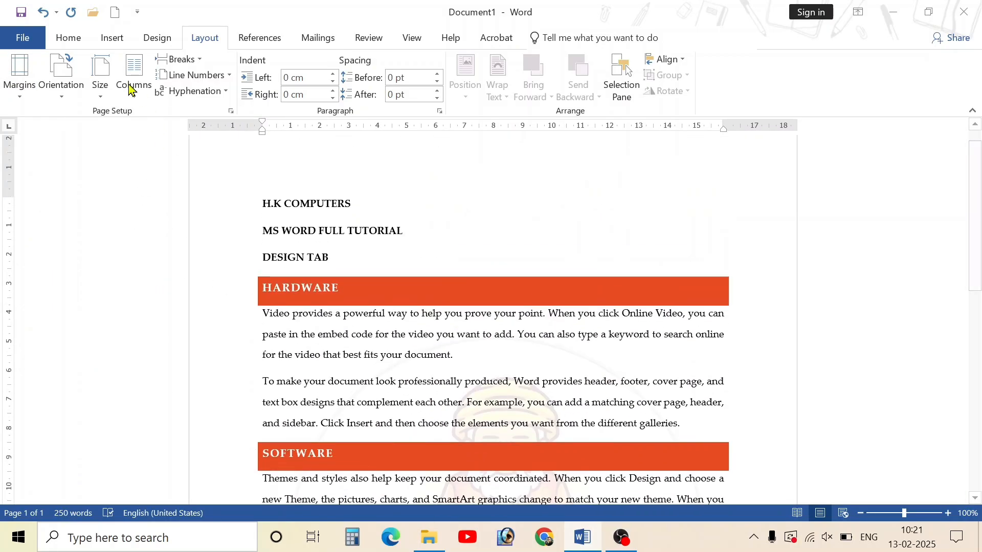
- Set the page orientation to Landscape with the whole page in view
{"action": "left_click", "coordinate": [77, 88]}
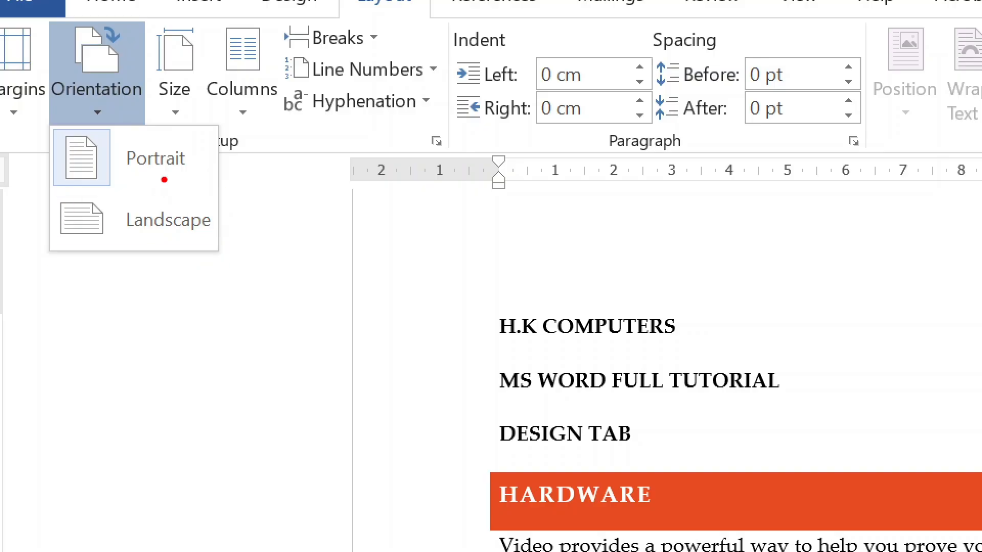
{"action": "left_click", "coordinate": [174, 177]}
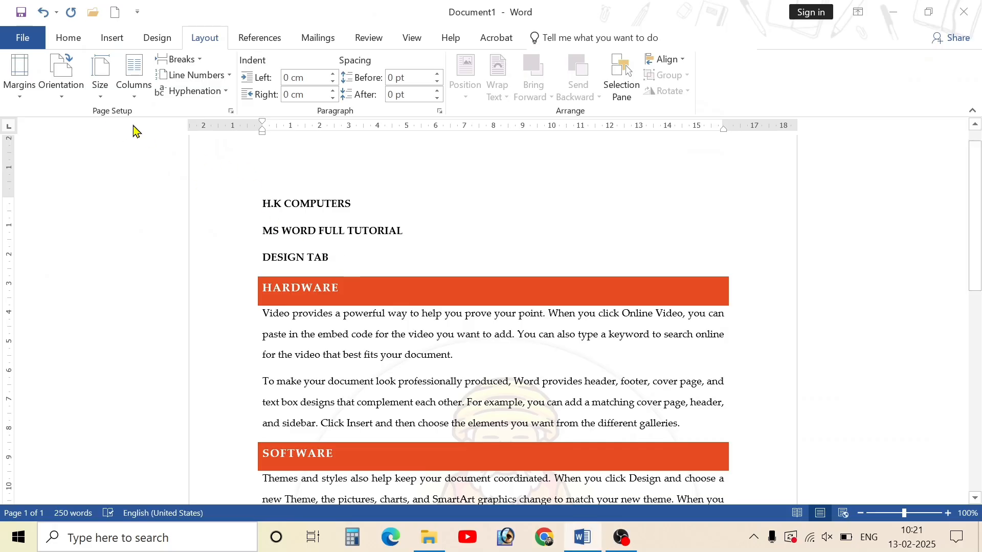
{"action": "left_click", "coordinate": [135, 114]}
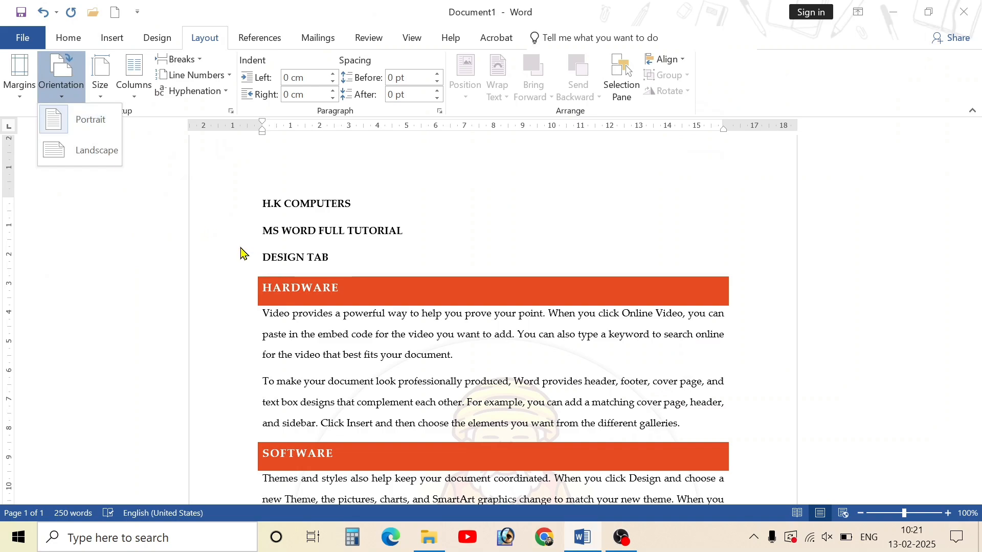
{"action": "scroll", "coordinate": [249, 262], "scroll_direction": "down", "scroll_amount": 4}
{"action": "scroll", "coordinate": [249, 262], "scroll_direction": "down", "scroll_amount": 2}
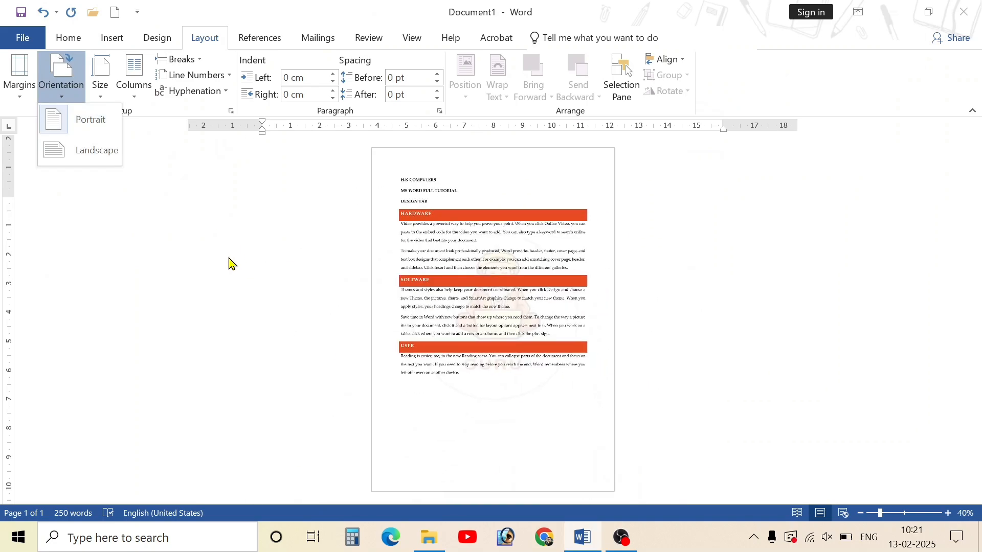
{"action": "left_click", "coordinate": [87, 161]}
{"action": "scroll", "coordinate": [524, 365], "scroll_direction": "up", "scroll_amount": 1}
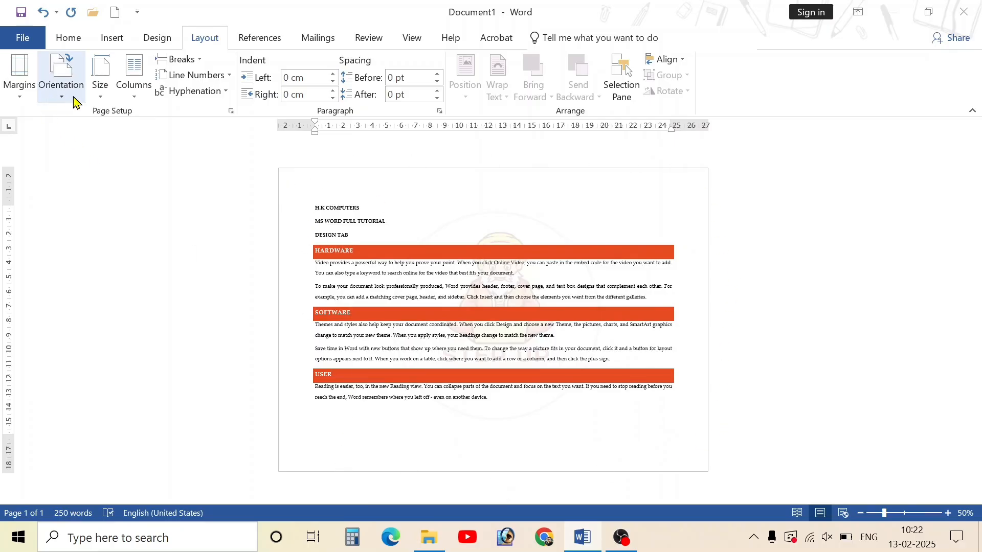
- Switch the page orientation to Portrait and review the page
{"action": "left_click", "coordinate": [62, 77]}
{"action": "left_click", "coordinate": [79, 125]}
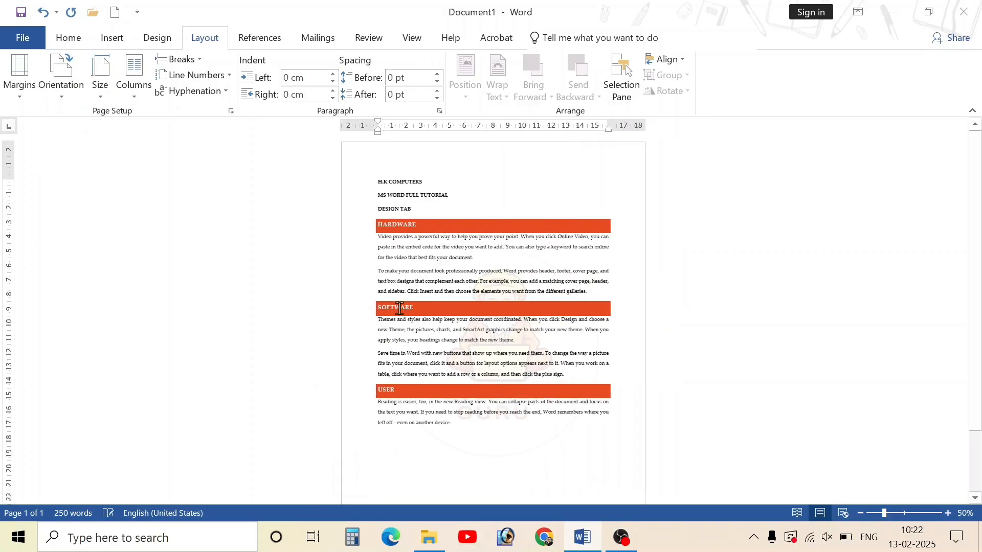
{"action": "scroll", "coordinate": [501, 379], "scroll_direction": "down", "scroll_amount": 1}
{"action": "scroll", "coordinate": [512, 358], "scroll_direction": "up", "scroll_amount": 4}
{"action": "scroll", "coordinate": [522, 320], "scroll_direction": "down", "scroll_amount": 1}
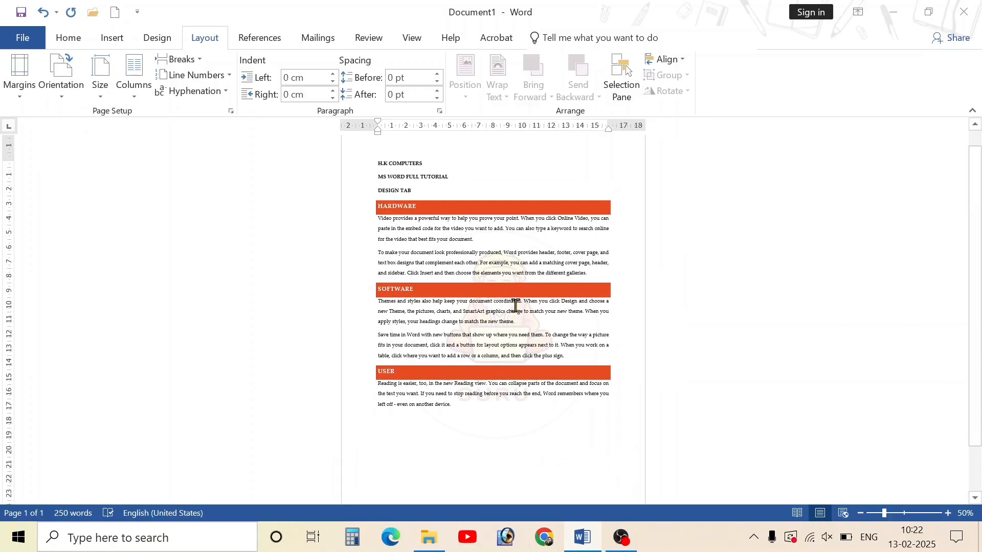
- Change the page orientation to Landscape and inspect the text up close
{"action": "left_click", "coordinate": [72, 85]}
{"action": "left_click", "coordinate": [82, 154]}
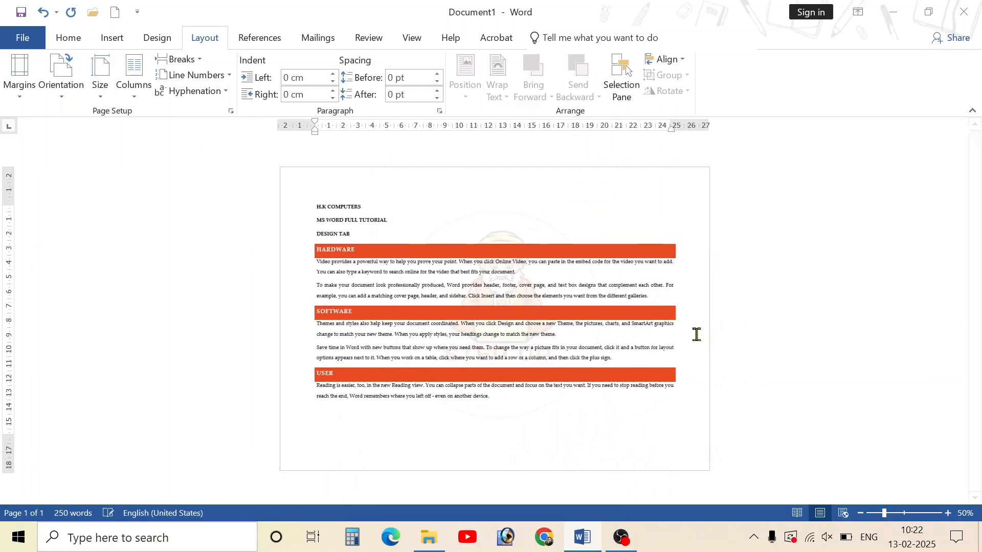
{"action": "scroll", "coordinate": [426, 304], "scroll_direction": "up", "scroll_amount": 4}
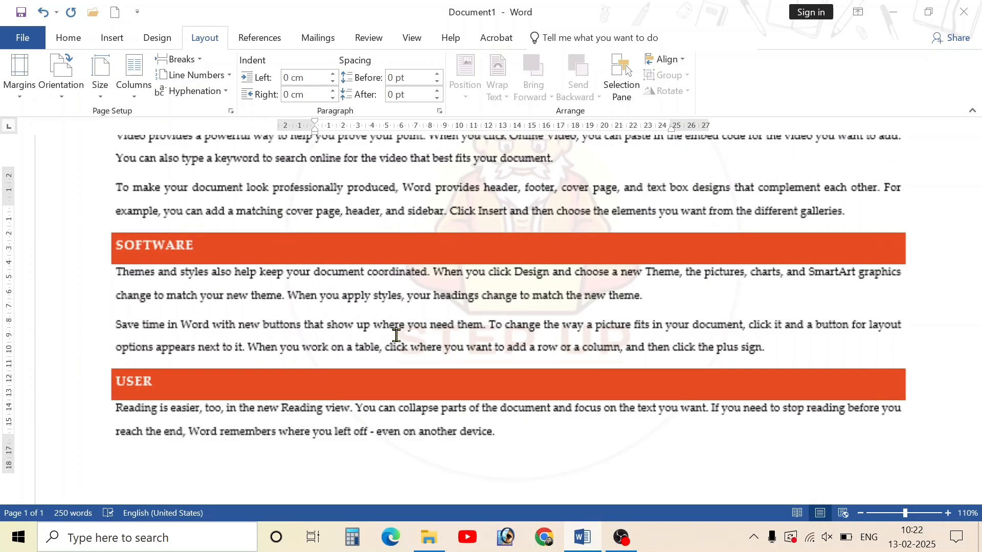
{"action": "scroll", "coordinate": [396, 332], "scroll_direction": "up", "scroll_amount": 3}
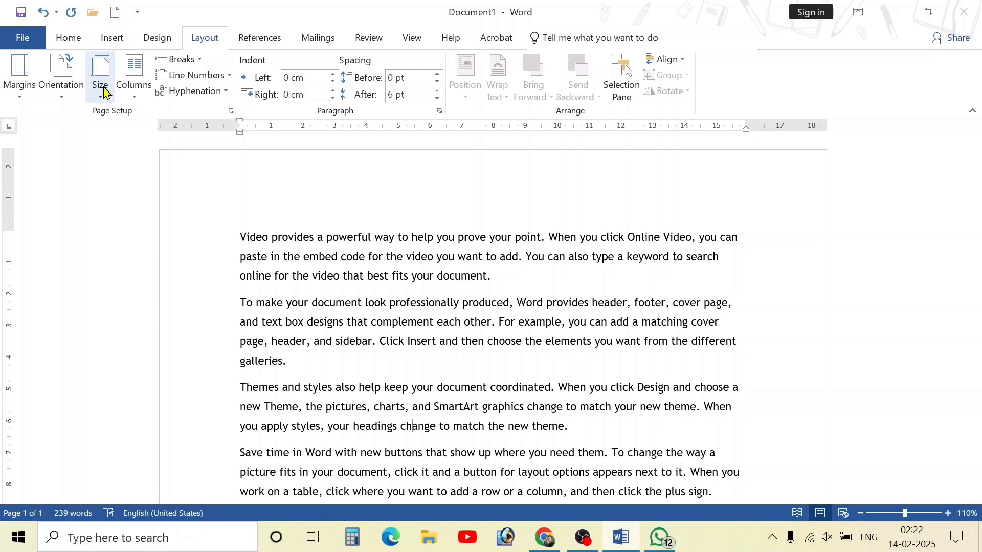
{"action": "key", "text": "ctrl+1"}
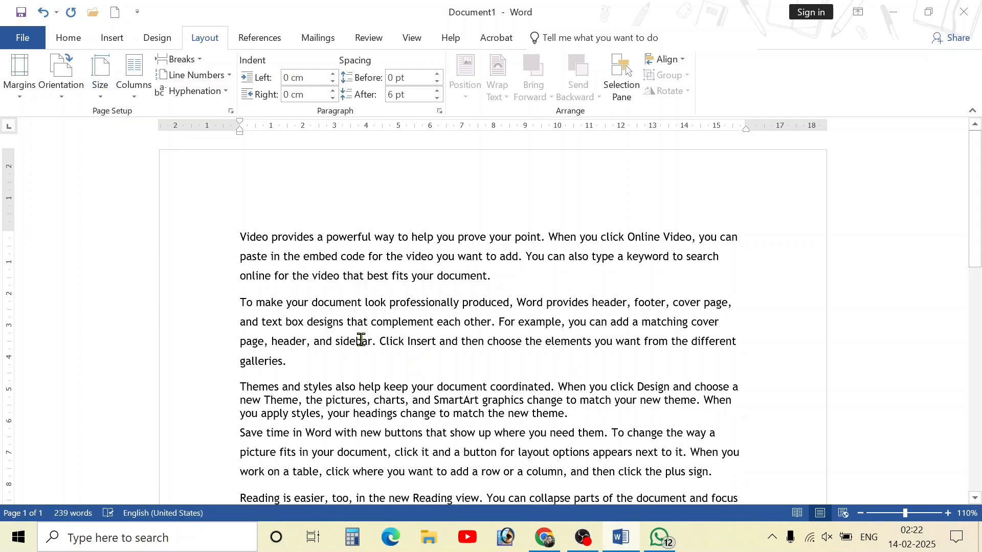
{"action": "key", "text": "ctrl+z"}
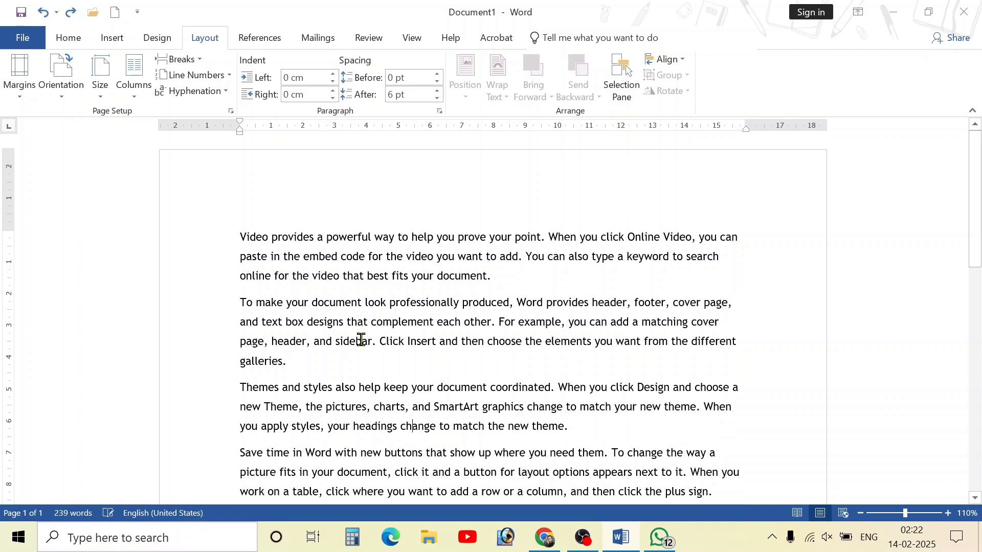
- Set the document's paper size to A4 (21 cm x 29.7 cm)
{"action": "left_click", "coordinate": [105, 99]}
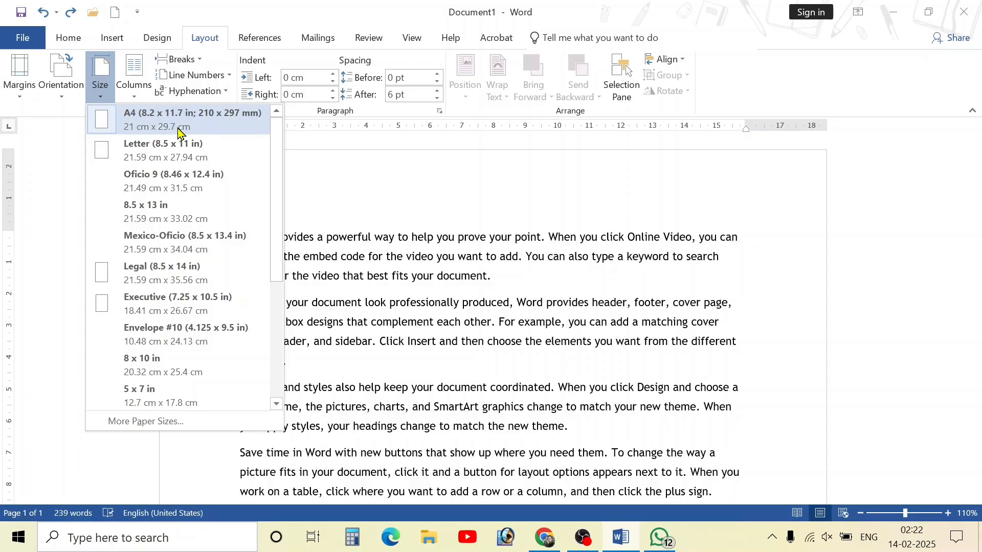
{"action": "left_click", "coordinate": [180, 132]}
{"action": "left_click", "coordinate": [105, 97]}
{"action": "left_click", "coordinate": [133, 125]}
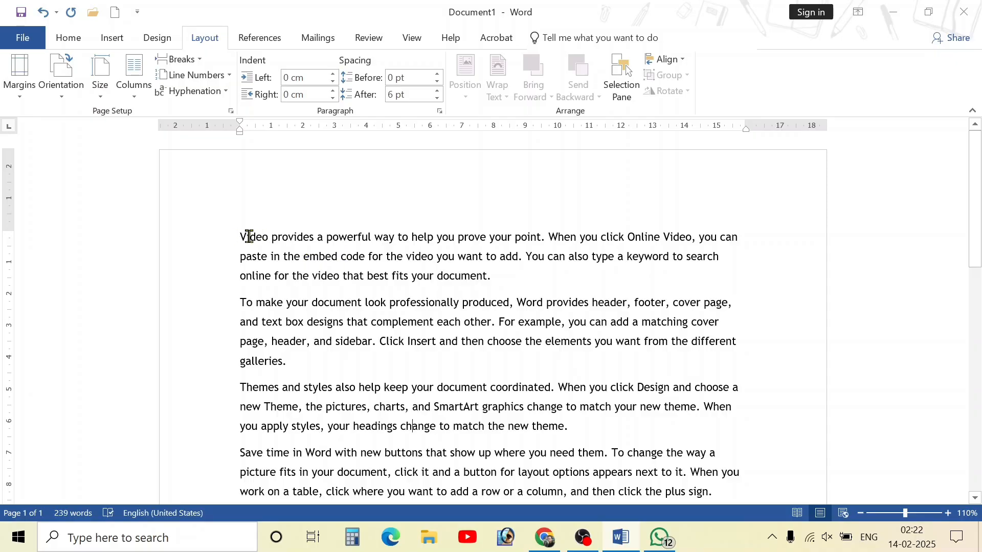
- Look through the preset paper sizes from A4 down to Super B
{"action": "left_click", "coordinate": [102, 81]}
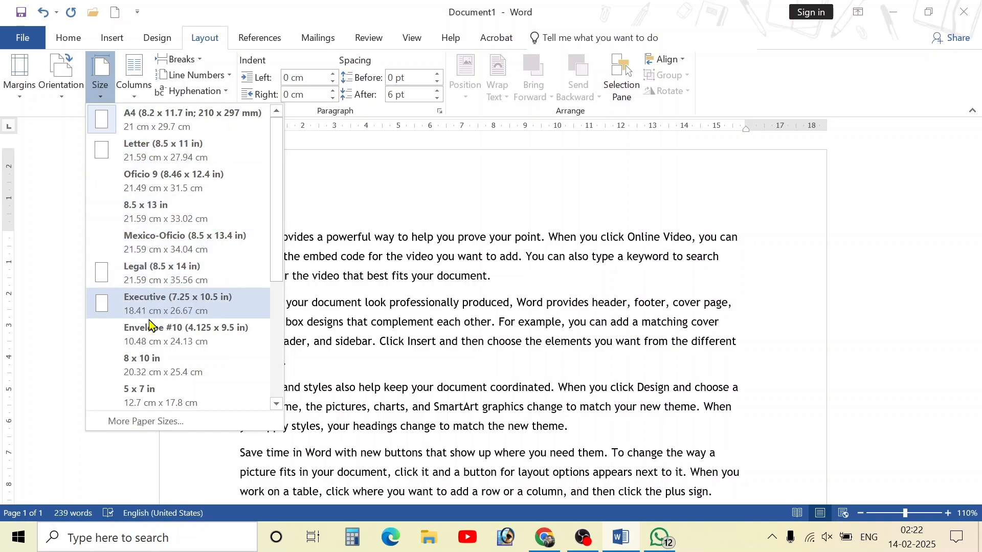
{"action": "scroll", "coordinate": [175, 315], "scroll_direction": "down", "scroll_amount": 3}
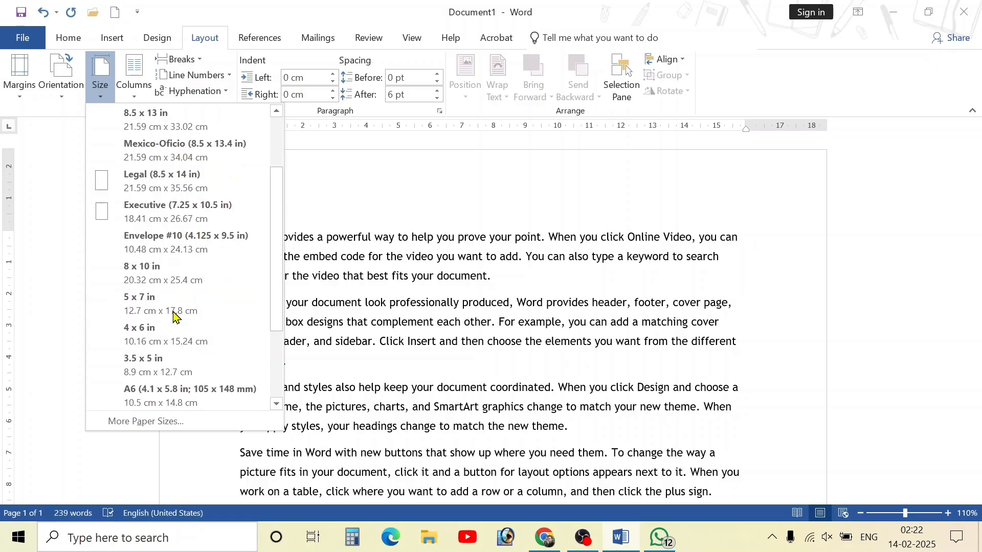
{"action": "scroll", "coordinate": [174, 315], "scroll_direction": "down", "scroll_amount": 4}
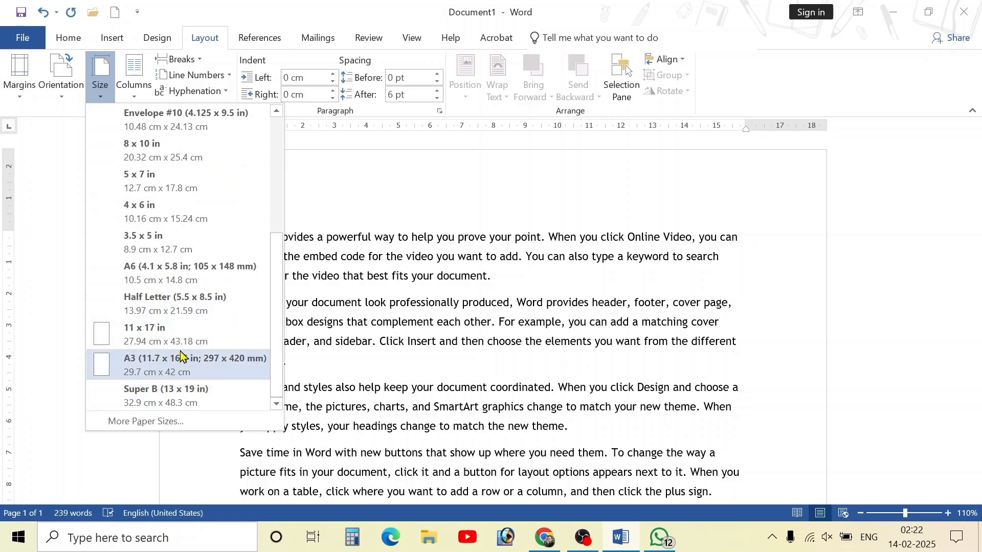
{"action": "scroll", "coordinate": [181, 356], "scroll_direction": "up", "scroll_amount": 7}
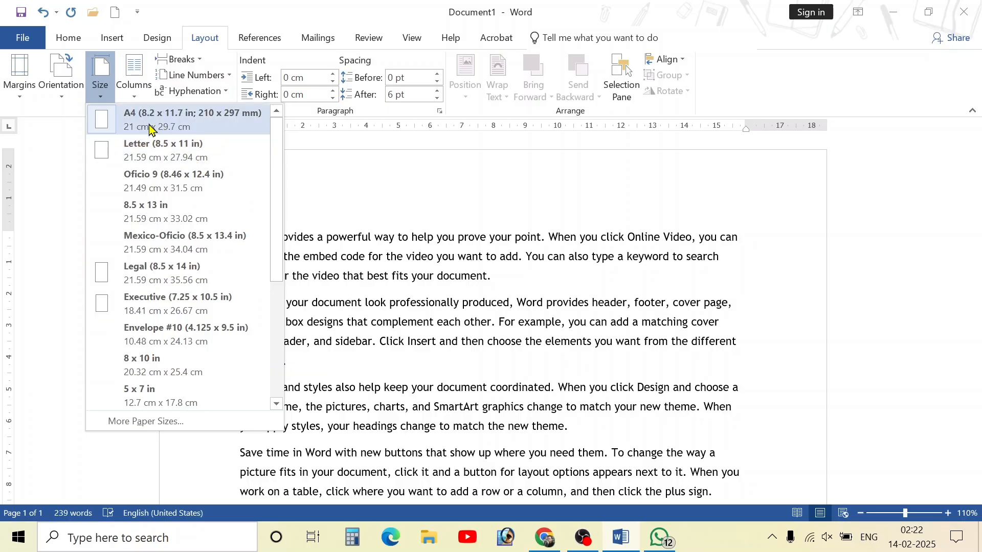
- Switch the page orientation to Landscape and check how the text fits the page
{"action": "left_click", "coordinate": [61, 77]}
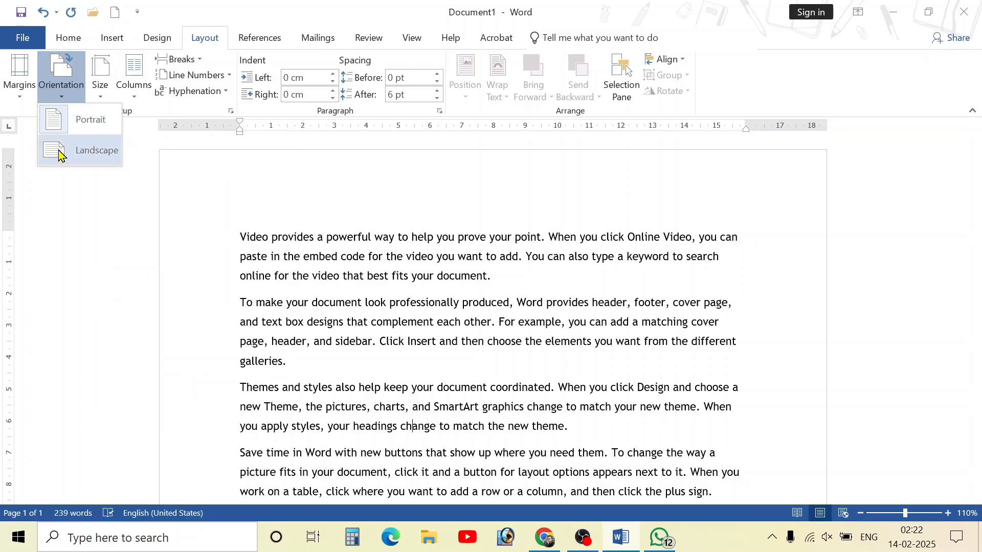
{"action": "left_click", "coordinate": [97, 151]}
{"action": "scroll", "coordinate": [379, 291], "scroll_direction": "down", "scroll_amount": 3}
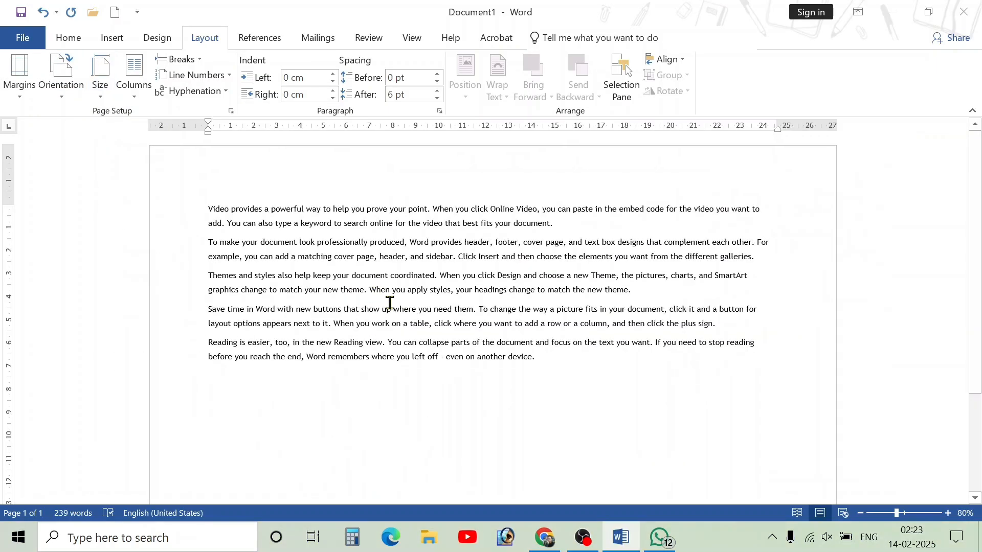
{"action": "scroll", "coordinate": [389, 302], "scroll_direction": "up", "scroll_amount": 1}
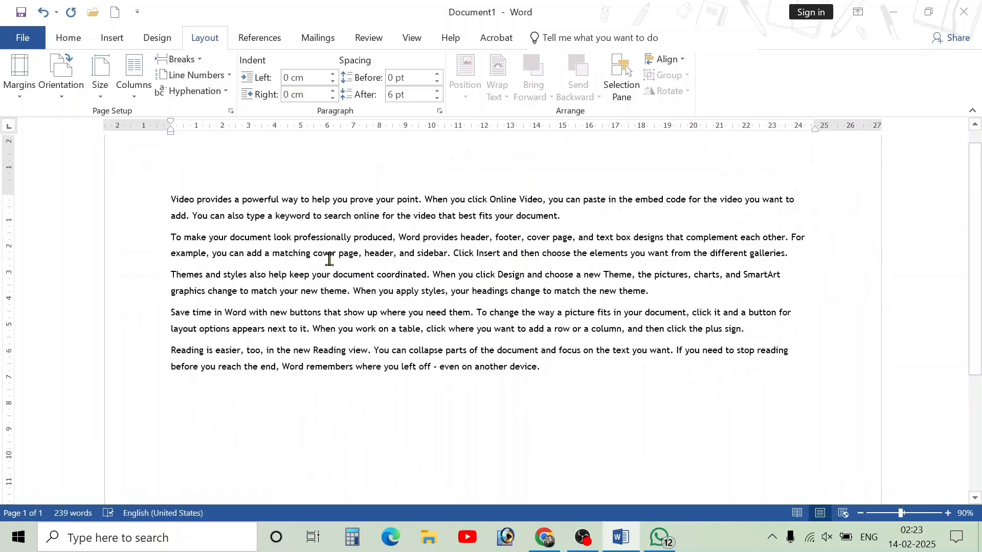
- Change the paper size to Legal (21.59 cm x 35.56 cm) and view the whole page
{"action": "left_click", "coordinate": [100, 77]}
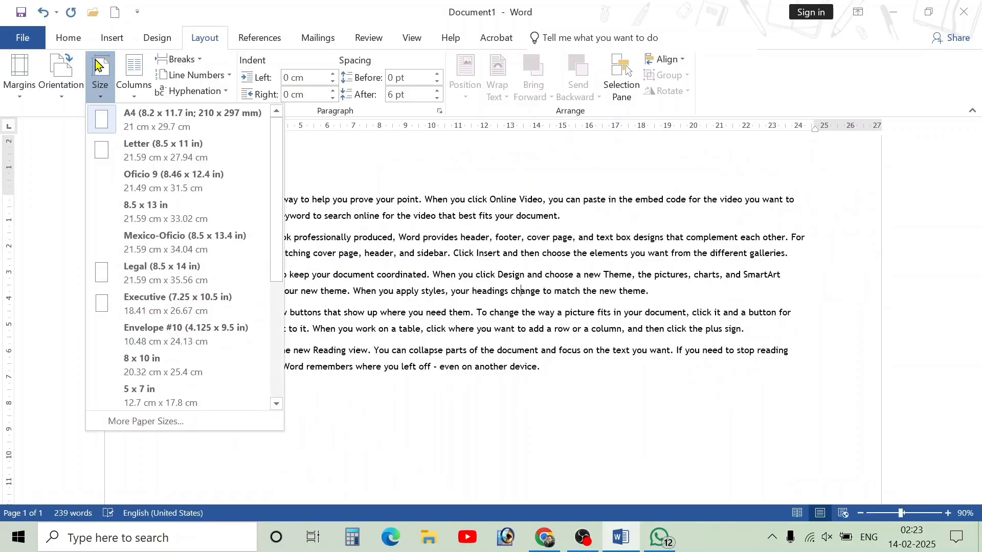
{"action": "left_click", "coordinate": [166, 277]}
{"action": "scroll", "coordinate": [192, 282], "scroll_direction": "down", "scroll_amount": 4}
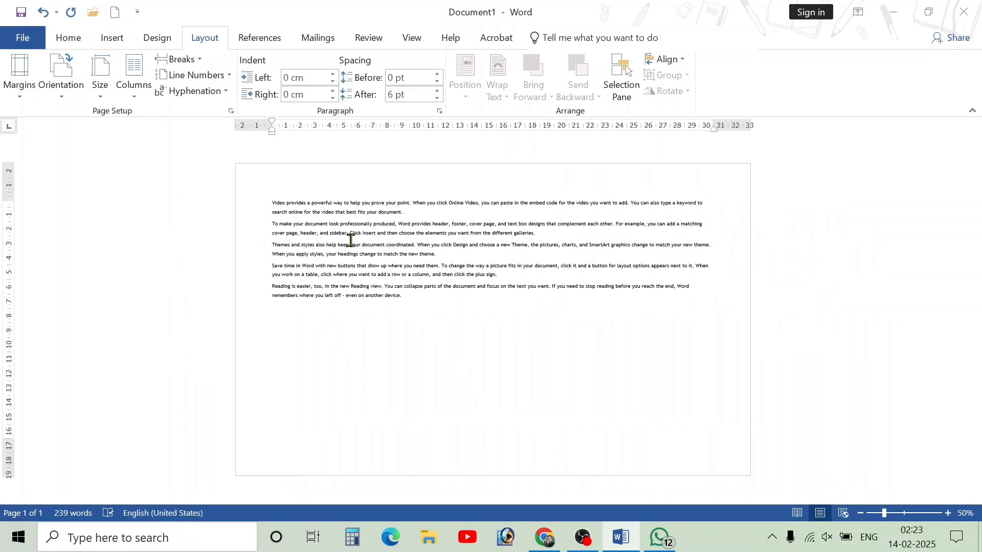
{"action": "scroll", "coordinate": [351, 239], "scroll_direction": "up", "scroll_amount": 3}
- Return the paper size to A4 (21 cm x 29.7 cm) and look over the remaining preset sizes
{"action": "left_click", "coordinate": [99, 77]}
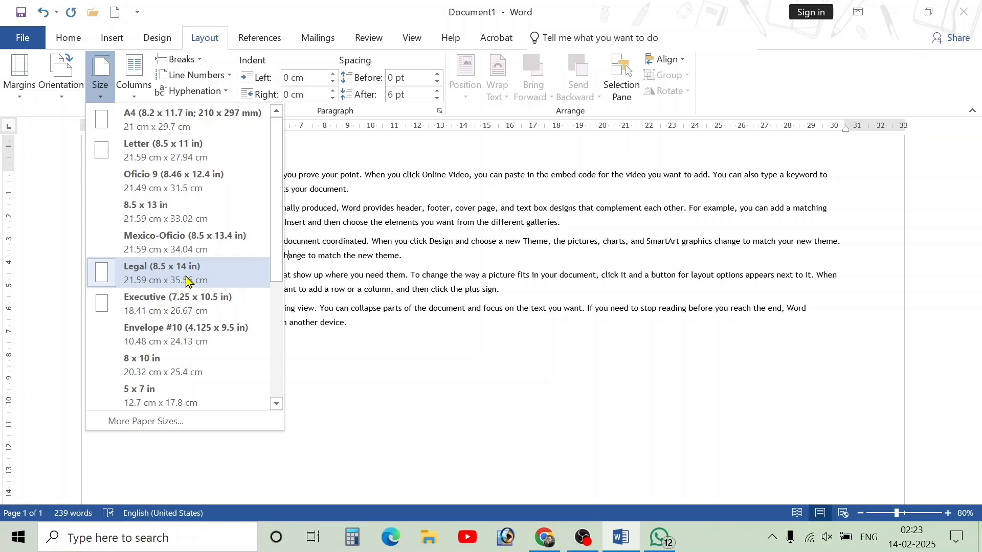
{"action": "left_click", "coordinate": [165, 128]}
{"action": "left_click", "coordinate": [99, 81]}
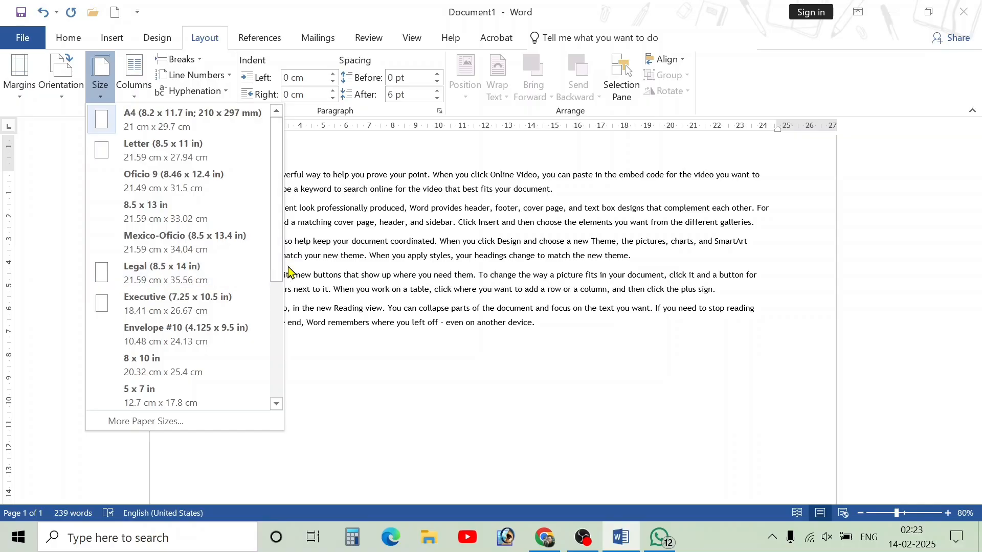
{"action": "left_click_drag", "start_coordinate": [279, 271], "coordinate": [278, 390]}
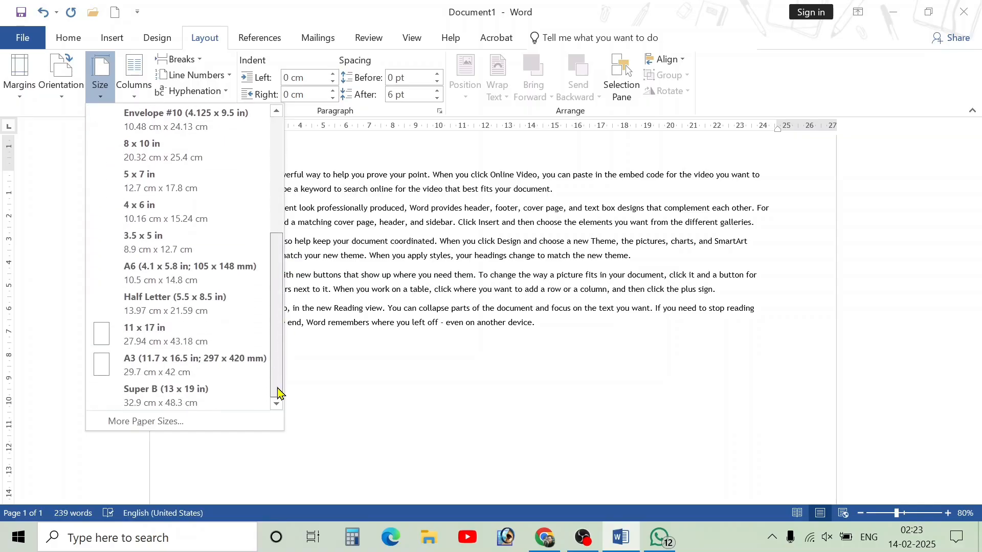
{"action": "left_click", "coordinate": [320, 324]}
- Reapply the A4 preset as the document's paper size
{"action": "left_click", "coordinate": [101, 97]}
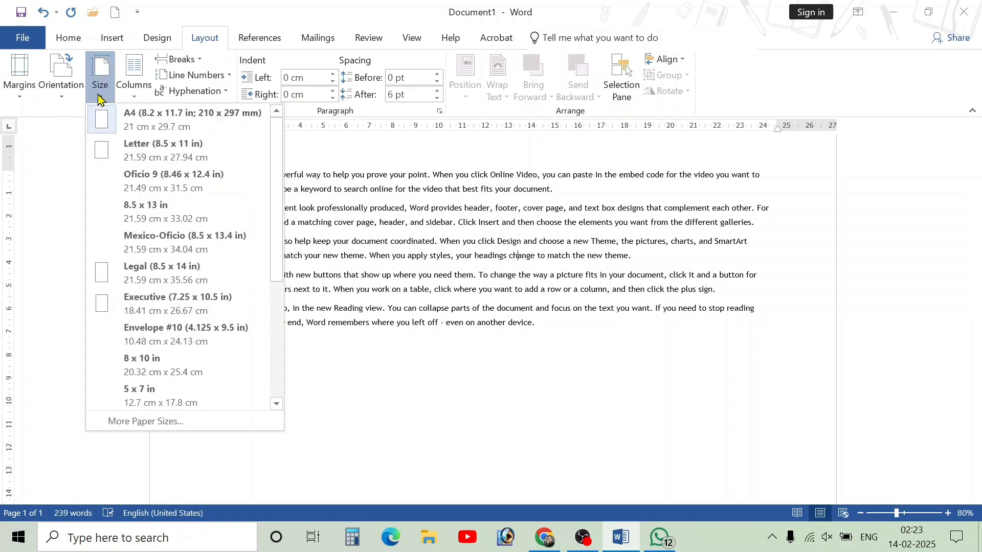
{"action": "left_click", "coordinate": [562, 340]}
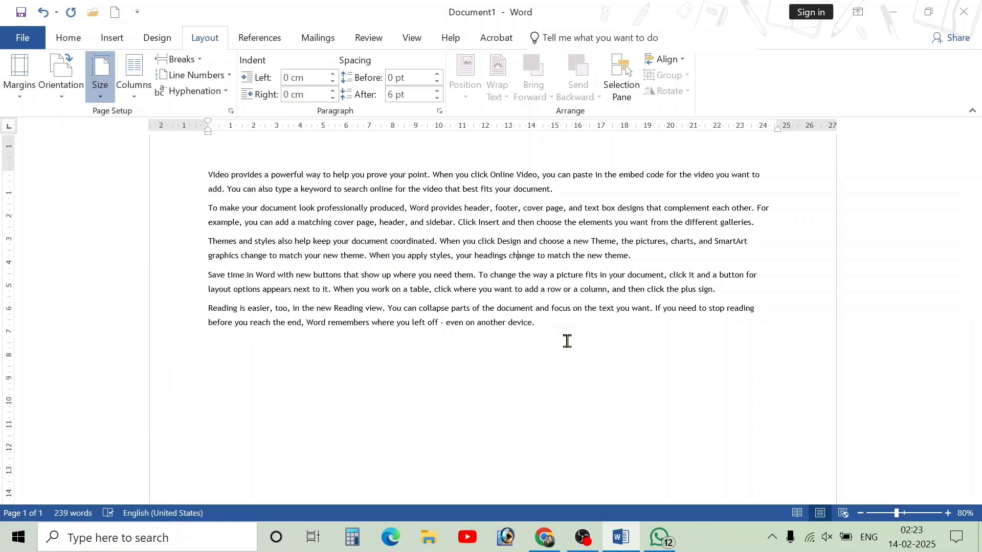
{"action": "left_click", "coordinate": [98, 95]}
{"action": "left_click", "coordinate": [170, 129]}
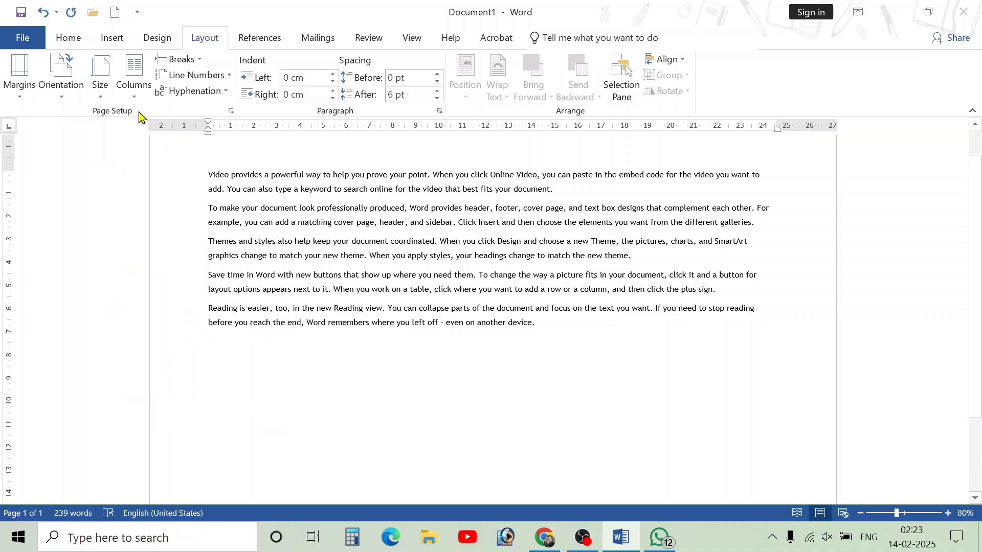
{"action": "left_click", "coordinate": [100, 87]}
{"action": "left_click", "coordinate": [397, 225]}
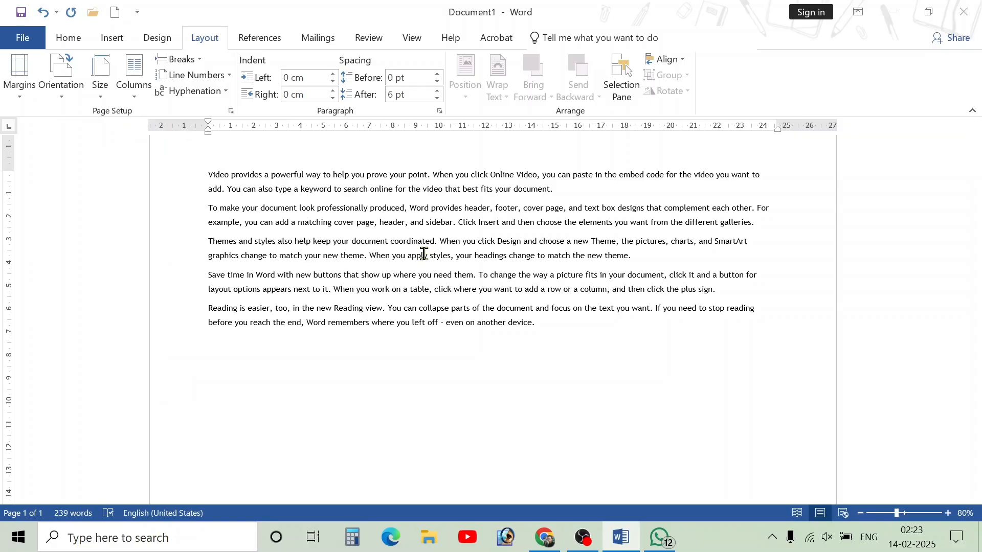
{"action": "left_click", "coordinate": [103, 89]}
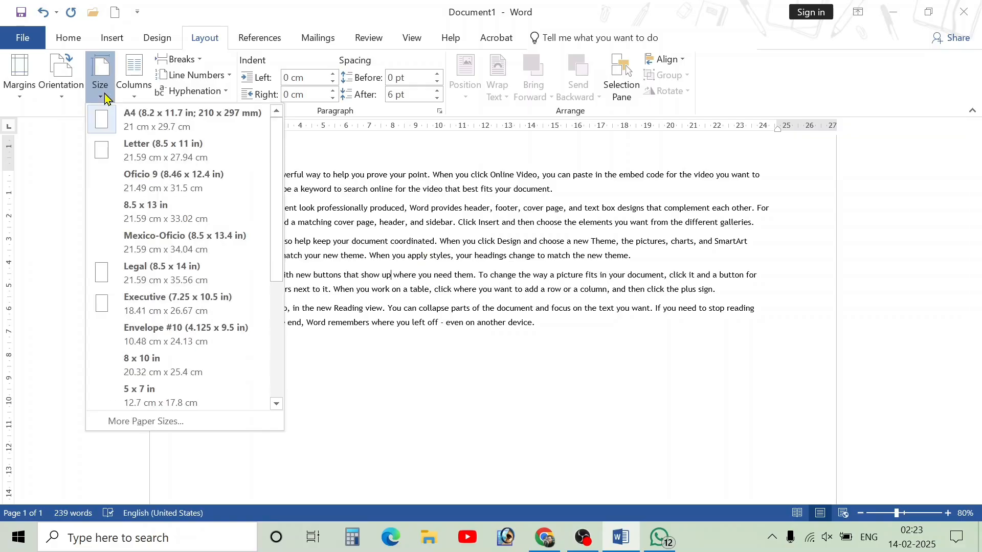
{"action": "left_click", "coordinate": [502, 296]}
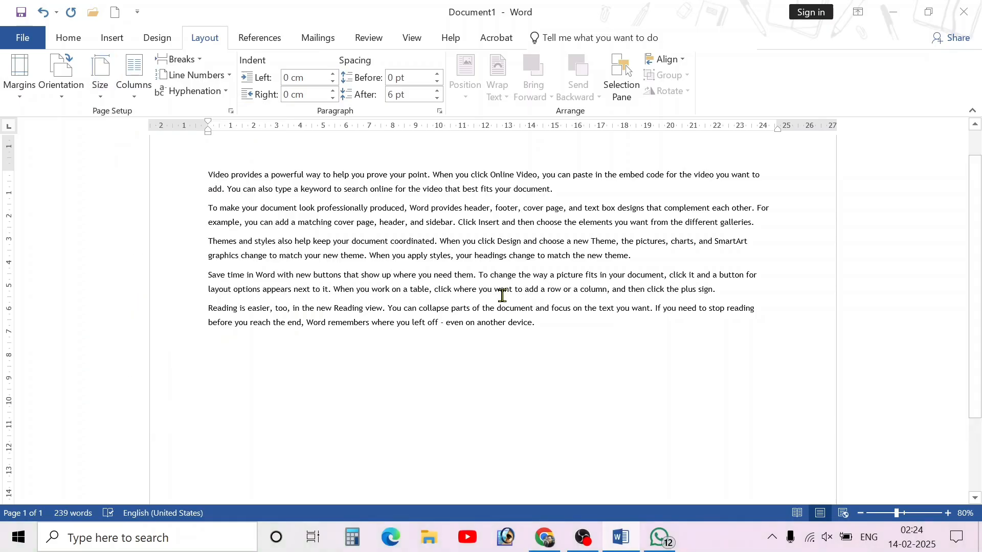
- Review the full list of preset paper sizes, comparing the entries between A4 and Super B
{"action": "left_click", "coordinate": [97, 100]}
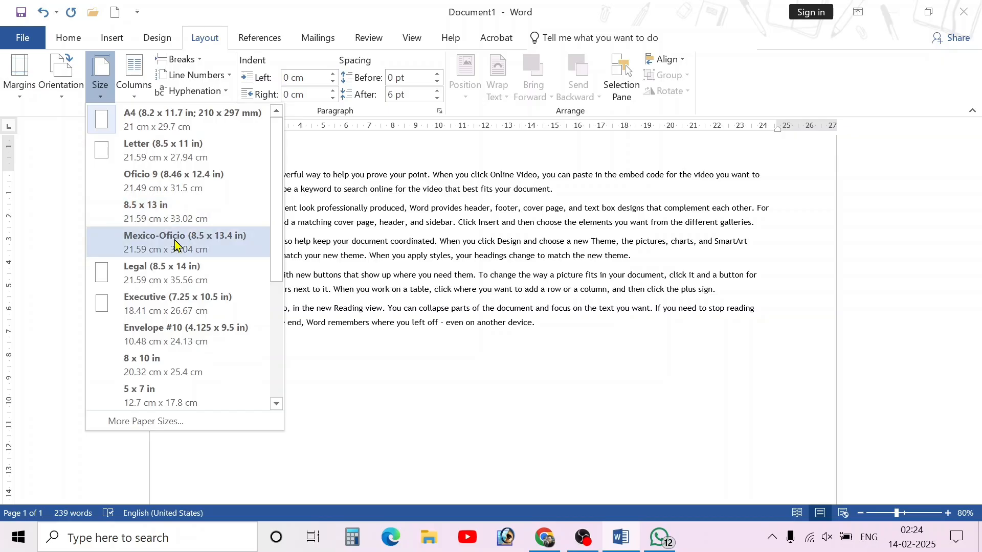
{"action": "scroll", "coordinate": [158, 218], "scroll_direction": "down", "scroll_amount": 7}
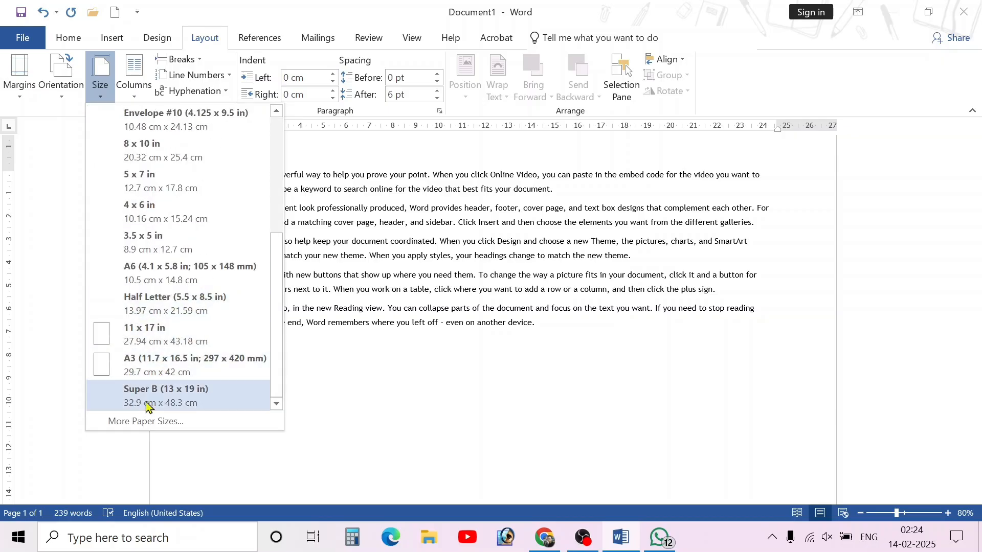
{"action": "scroll", "coordinate": [142, 286], "scroll_direction": "up", "scroll_amount": 7}
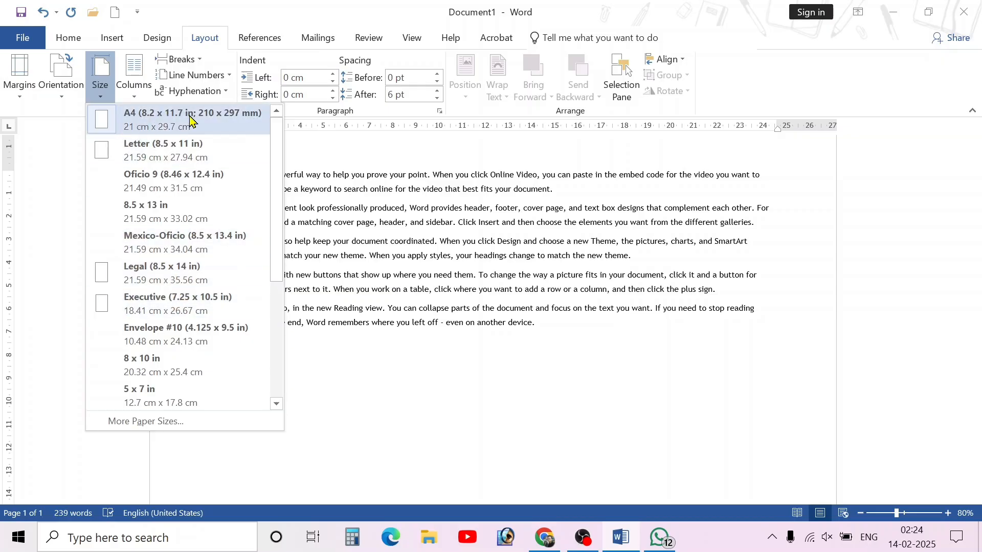
{"action": "scroll", "coordinate": [173, 278], "scroll_direction": "down", "scroll_amount": 7}
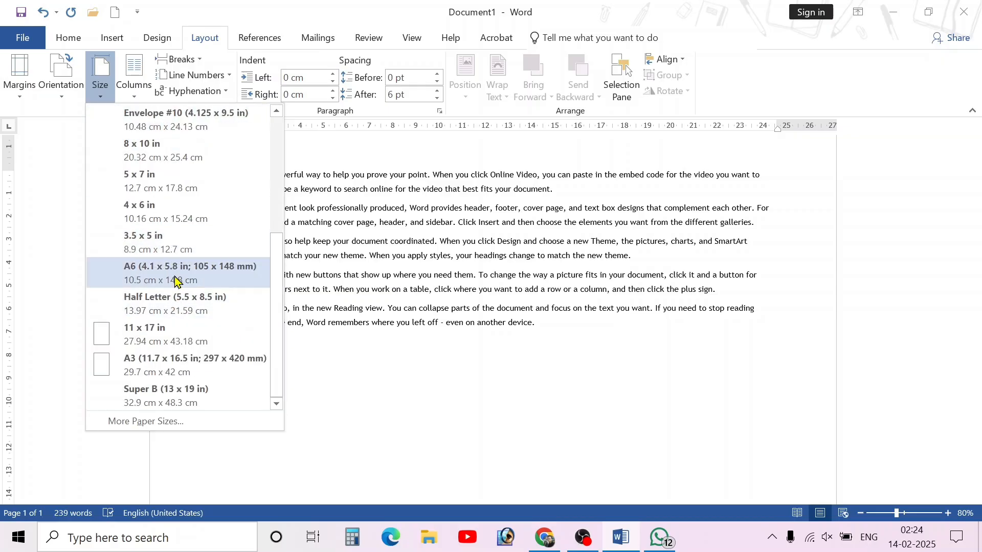
{"action": "scroll", "coordinate": [169, 283], "scroll_direction": "up", "scroll_amount": 7}
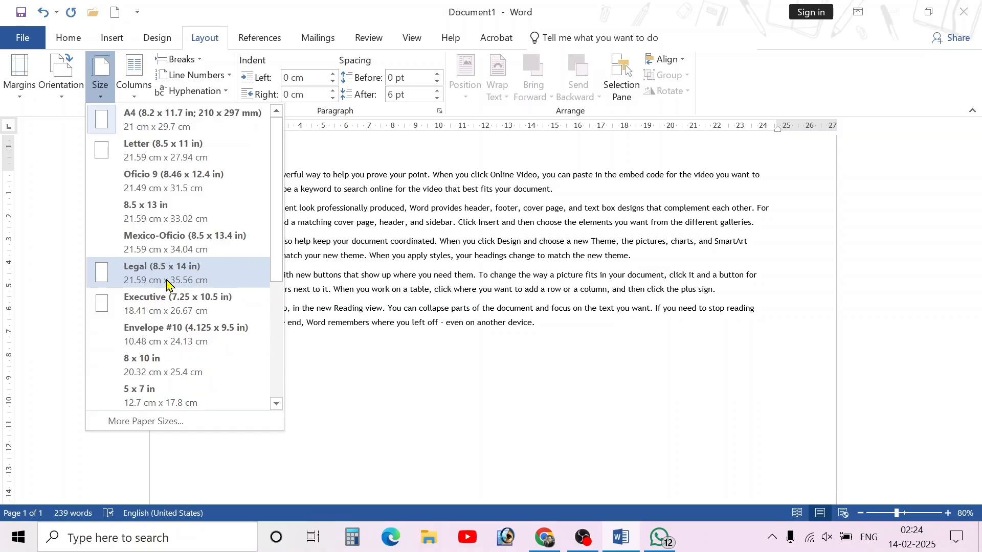
{"action": "left_click", "coordinate": [377, 271]}
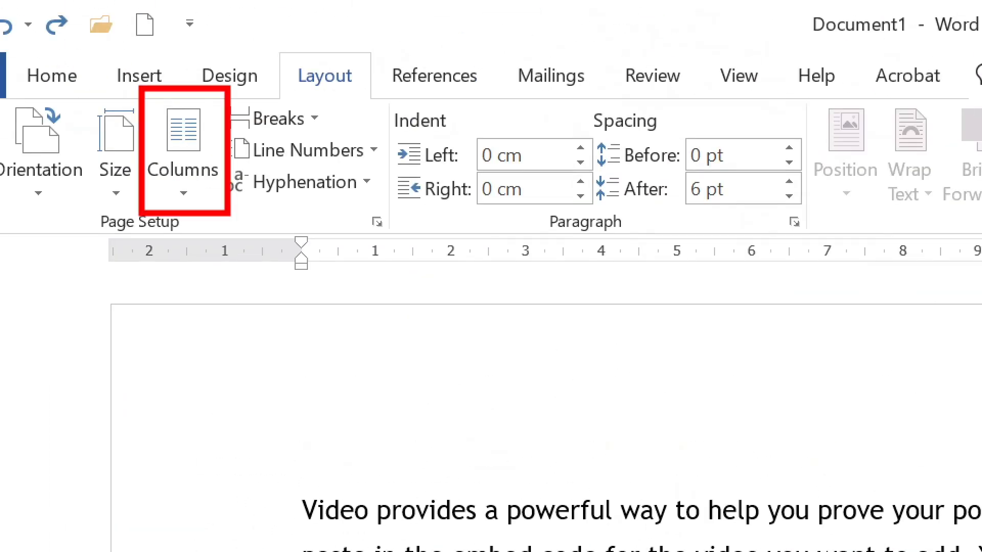
- Review the five sample paragraphs and lay the document's text out in two columns
{"action": "scroll", "coordinate": [403, 473], "scroll_direction": "down", "scroll_amount": 3}
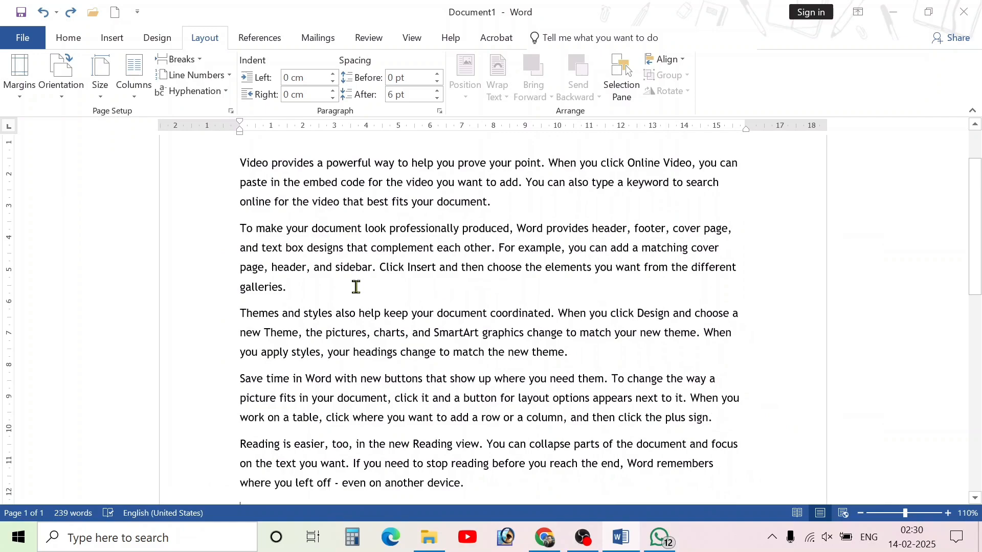
{"action": "scroll", "coordinate": [356, 287], "scroll_direction": "down", "scroll_amount": 3}
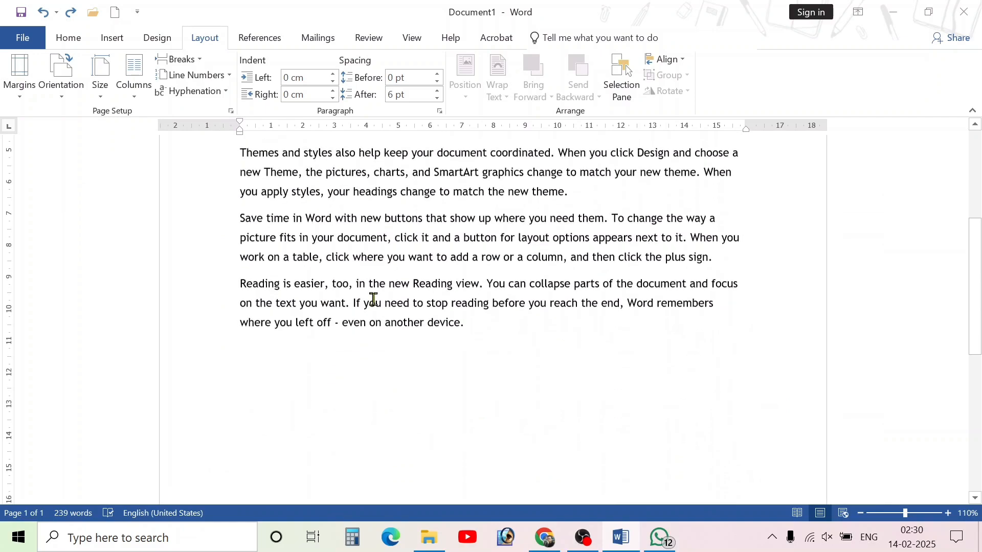
{"action": "scroll", "coordinate": [384, 302], "scroll_direction": "up", "scroll_amount": 3}
{"action": "scroll", "coordinate": [387, 316], "scroll_direction": "up", "scroll_amount": 3}
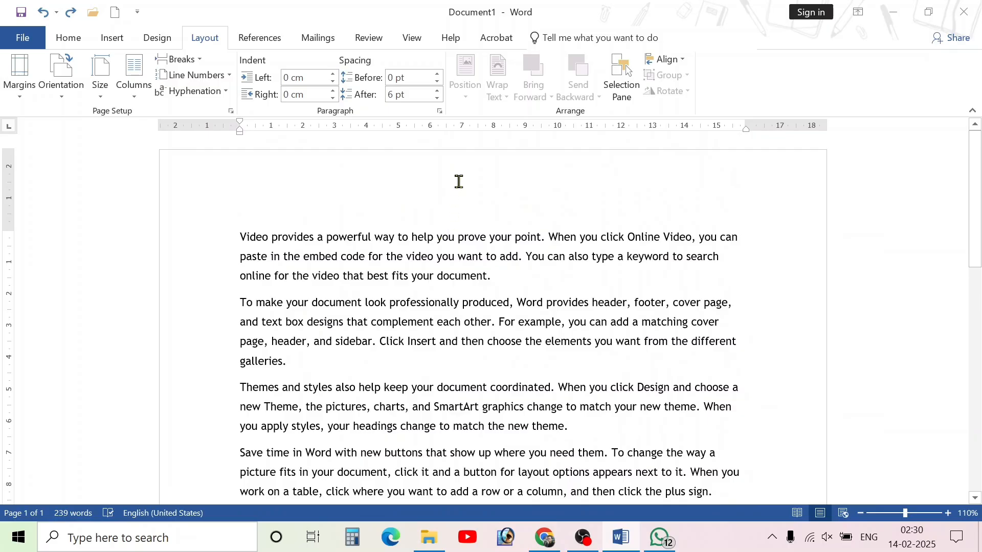
{"action": "left_click_drag", "start_coordinate": [465, 168], "coordinate": [460, 364]}
{"action": "left_click", "coordinate": [347, 257]}
{"action": "left_click", "coordinate": [132, 74]}
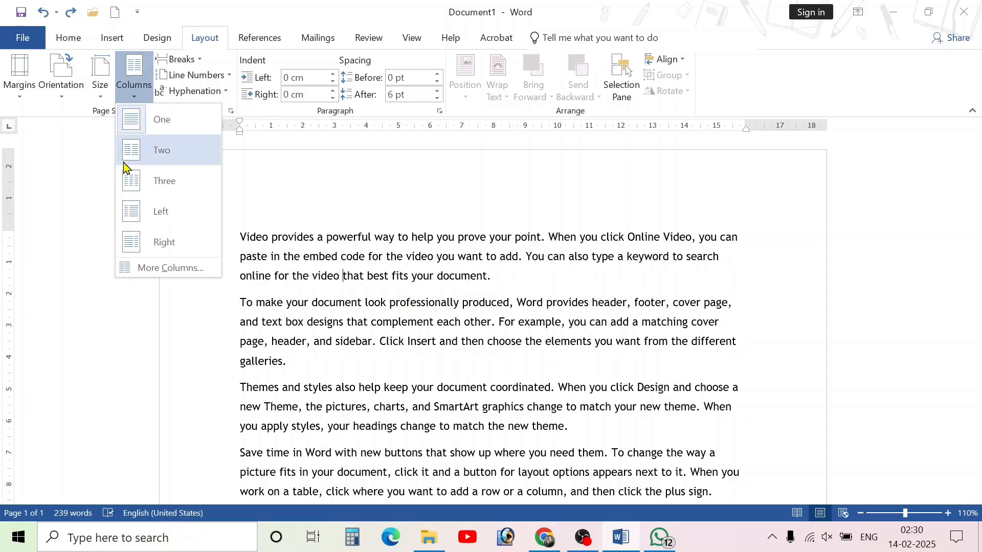
{"action": "left_click", "coordinate": [159, 154]}
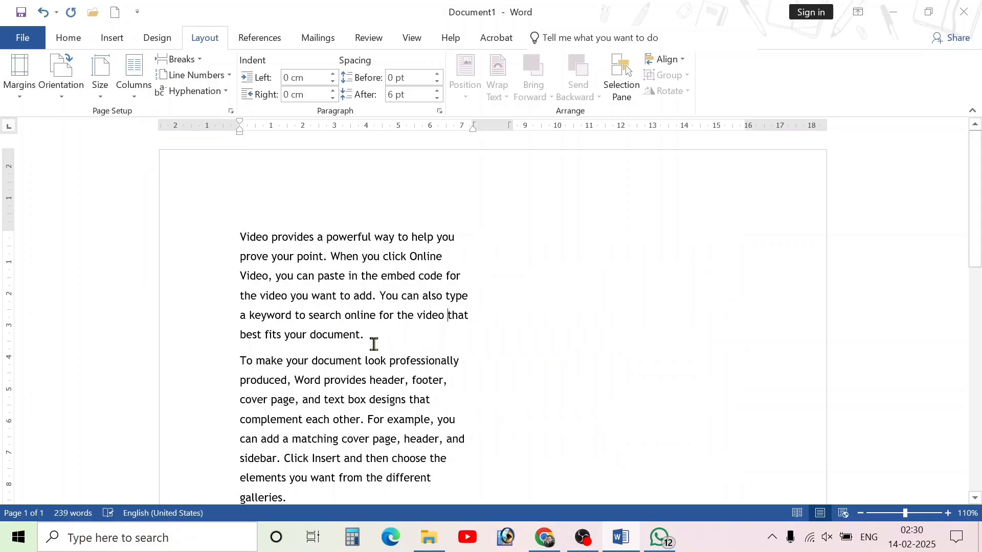
- Enlarge the font of all the document's text by one size increment and justify the paragraphs
{"action": "key", "text": "ctrl+a"}
{"action": "key", "text": "ctrl+shift+period"}
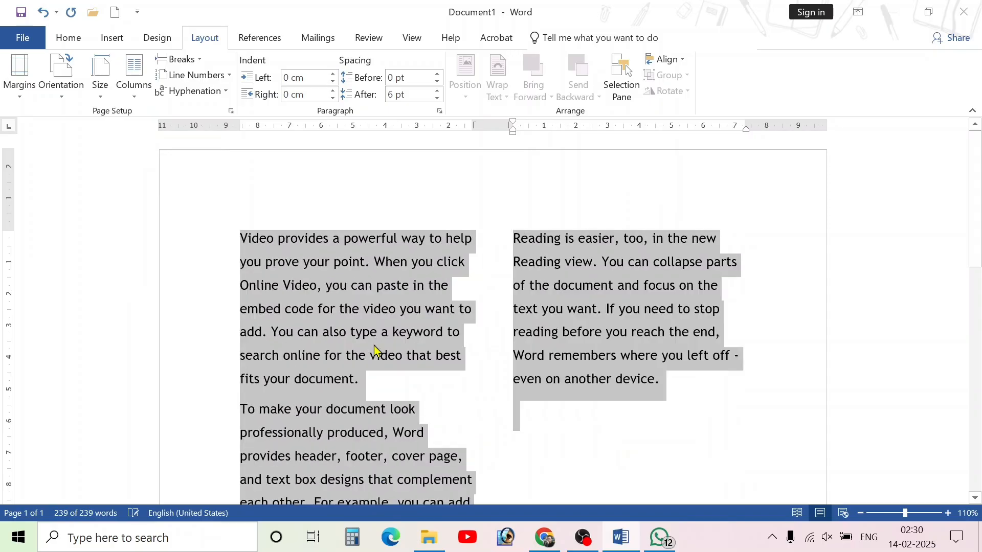
{"action": "key", "text": "ctrl+shift+period"}
{"action": "scroll", "coordinate": [396, 348], "scroll_direction": "down", "scroll_amount": 3}
{"action": "scroll", "coordinate": [419, 345], "scroll_direction": "down", "scroll_amount": 5}
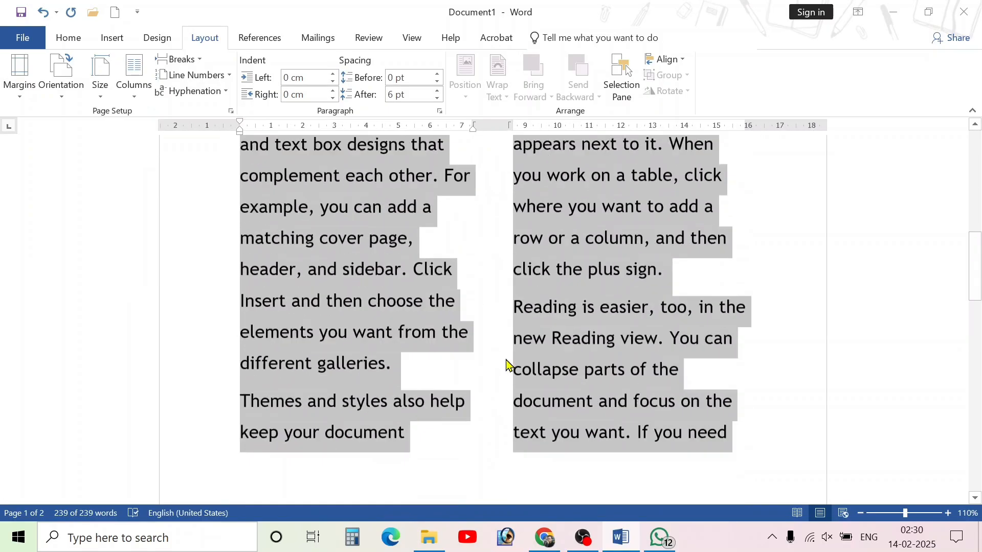
{"action": "scroll", "coordinate": [526, 382], "scroll_direction": "up", "scroll_amount": 7}
{"action": "scroll", "coordinate": [547, 389], "scroll_direction": "up", "scroll_amount": 1}
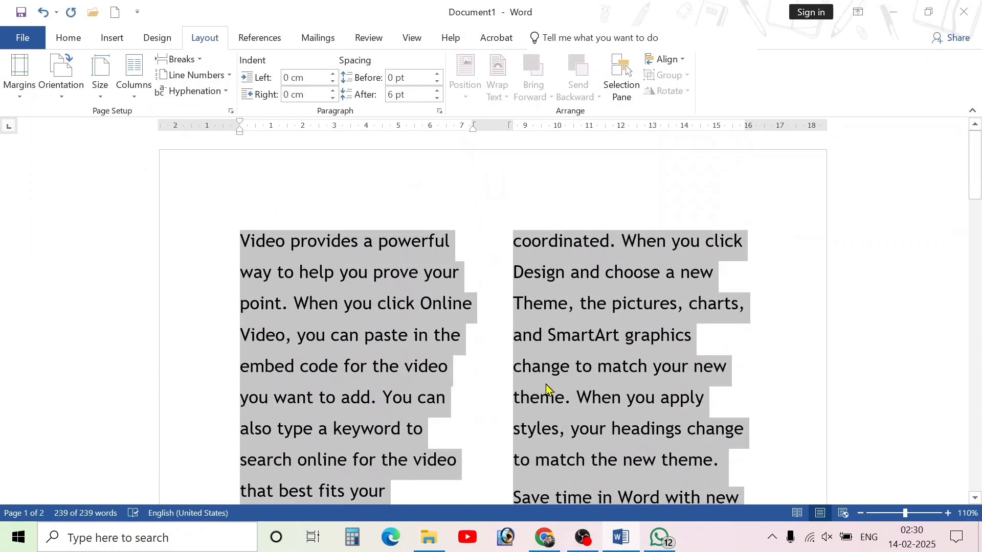
{"action": "key", "text": "ctrl+shift+comma"}
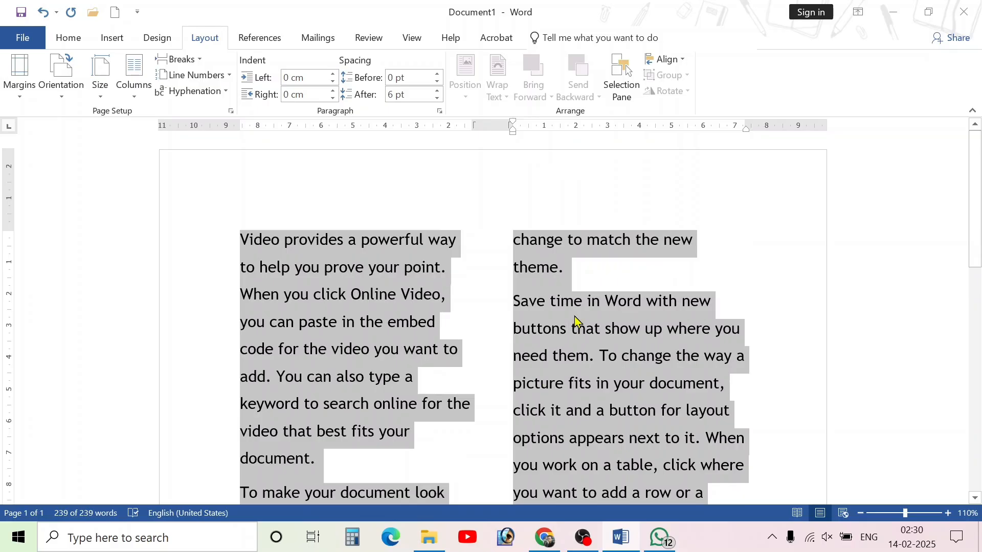
{"action": "key", "text": "ctrl+j"}
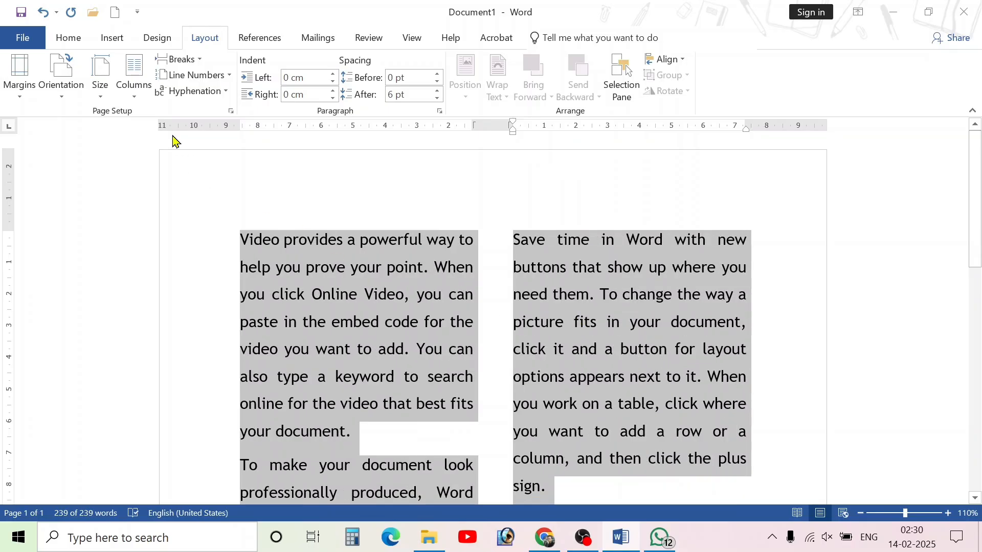
- Try the Three and Two column presets on the selected text and return it to a single column
{"action": "left_click", "coordinate": [134, 76]}
{"action": "left_click", "coordinate": [164, 187]}
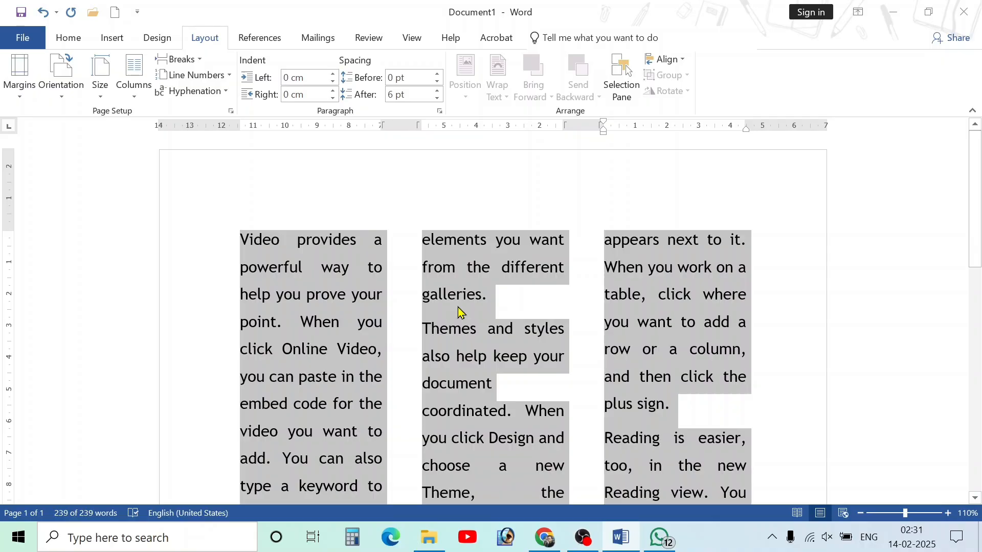
{"action": "left_click", "coordinate": [134, 76]}
{"action": "left_click", "coordinate": [159, 153]}
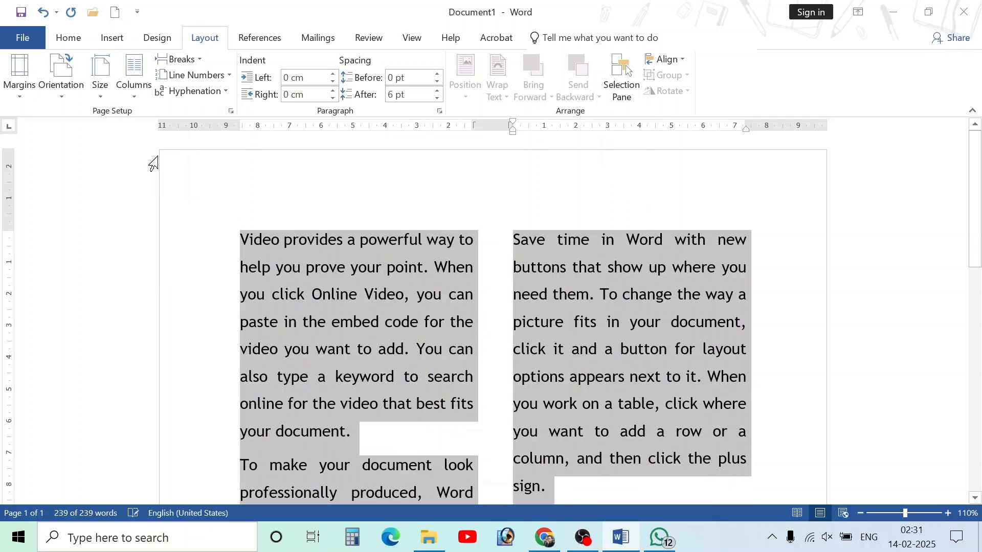
{"action": "left_click", "coordinate": [133, 79]}
{"action": "left_click", "coordinate": [146, 120]}
- Apply the Left column preset to the selected text, followed by the Right preset
{"action": "left_click", "coordinate": [134, 95]}
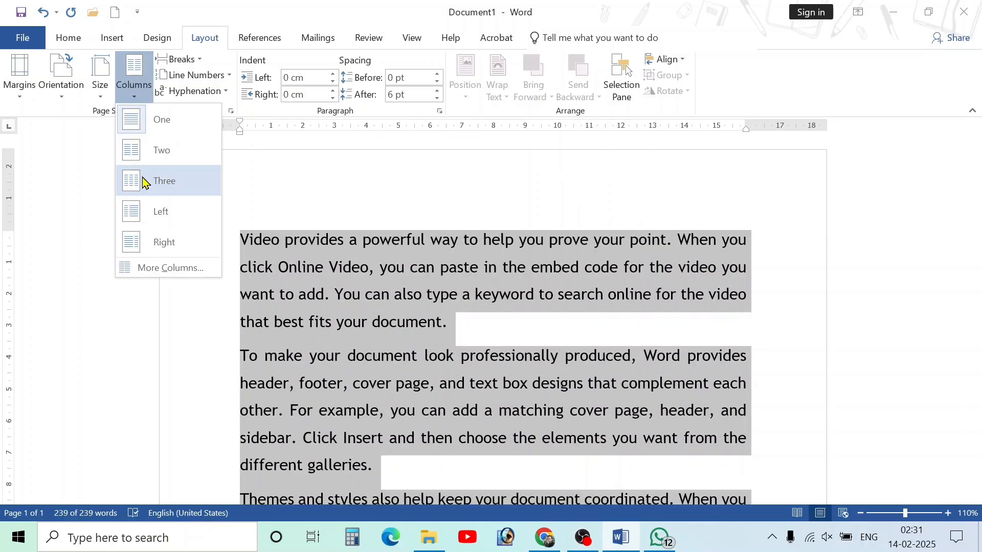
{"action": "left_click", "coordinate": [153, 210]}
{"action": "left_click", "coordinate": [143, 91]}
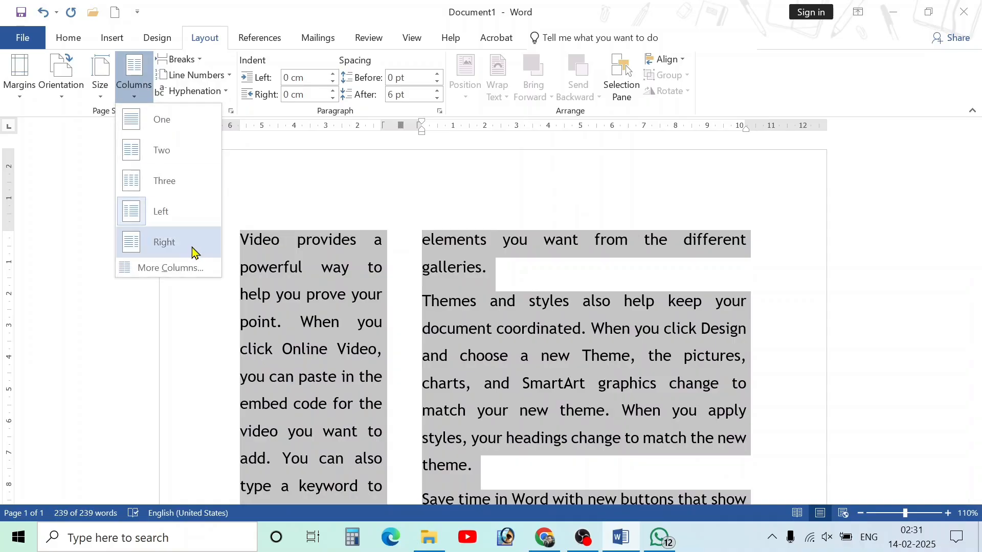
{"action": "left_click", "coordinate": [193, 251]}
- Split the selected text into four columns based on the unequal Right preset, review the layout, and return the text to one column
{"action": "left_click", "coordinate": [136, 72]}
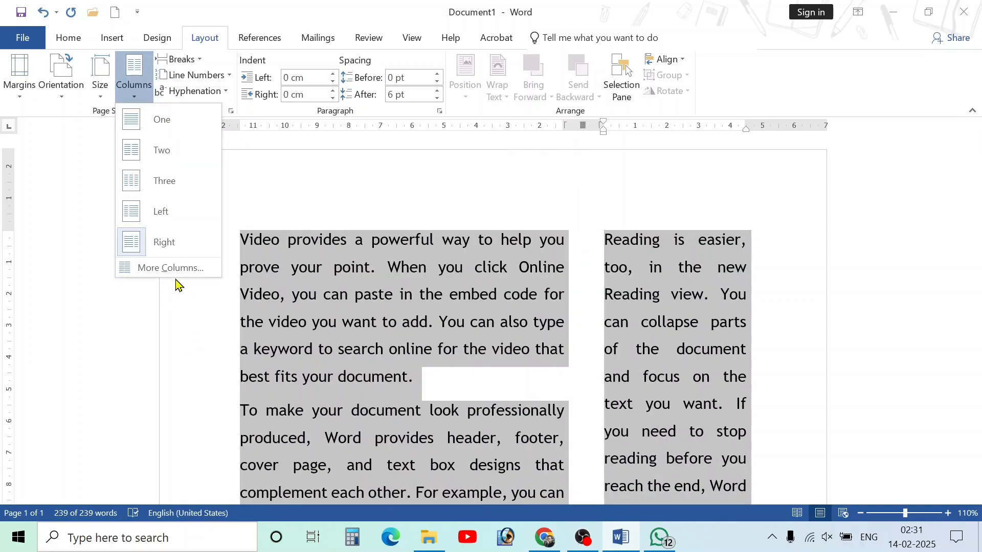
{"action": "left_click", "coordinate": [150, 271]}
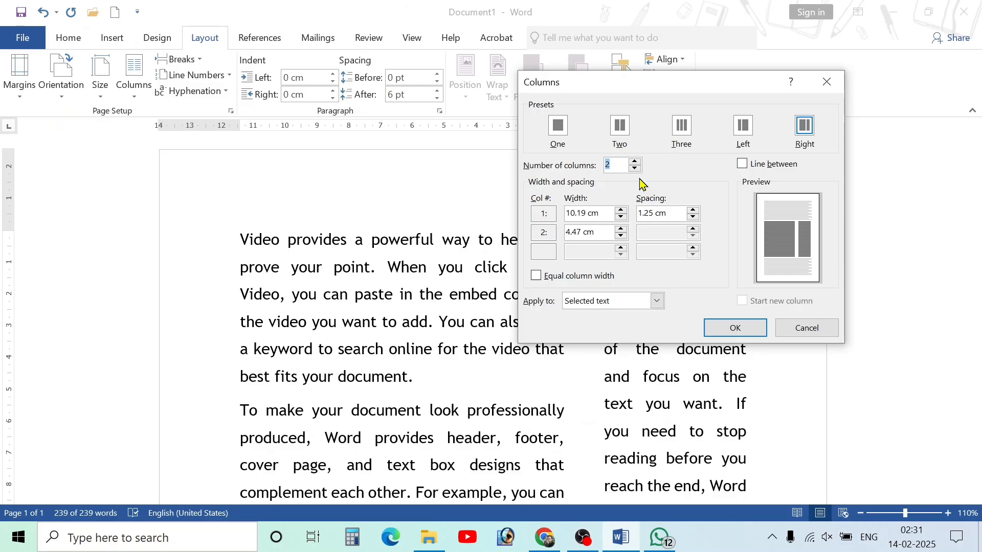
{"action": "left_click", "coordinate": [635, 161]}
{"action": "left_click", "coordinate": [635, 161]}
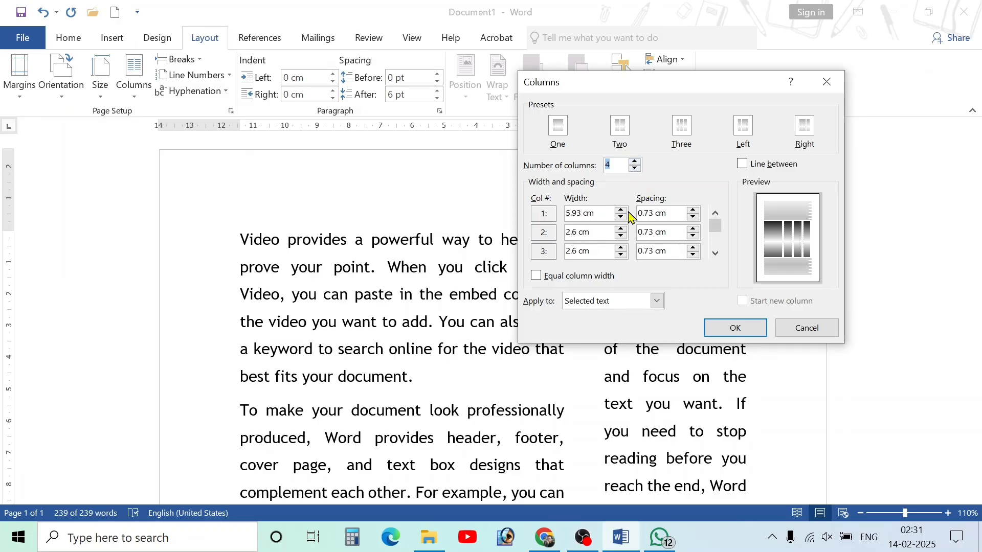
{"action": "left_click", "coordinate": [737, 328]}
{"action": "scroll", "coordinate": [559, 316], "scroll_direction": "down", "scroll_amount": 2}
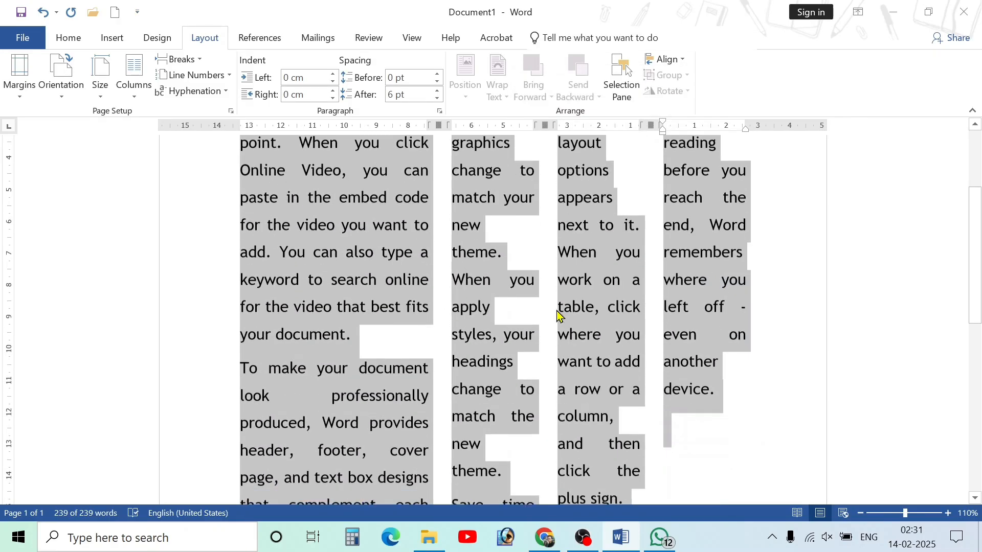
{"action": "scroll", "coordinate": [559, 316], "scroll_direction": "down", "scroll_amount": 6}
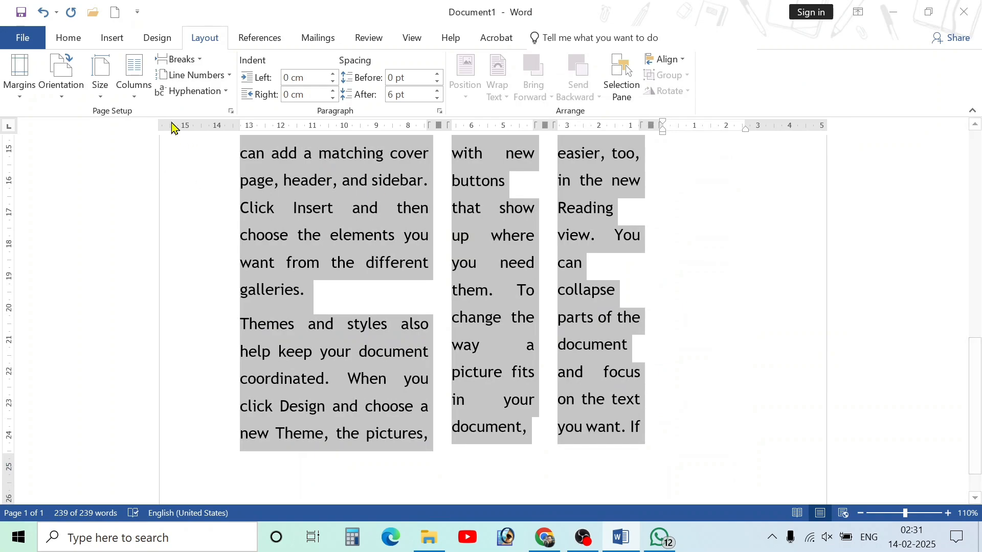
{"action": "left_click", "coordinate": [134, 82]}
{"action": "left_click", "coordinate": [155, 128]}
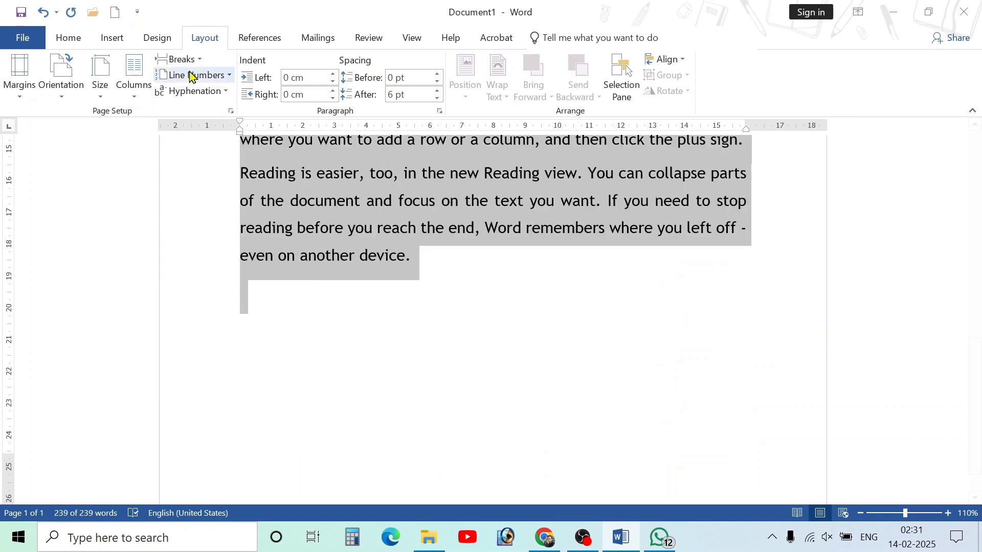
- Lay the selected text out in four columns of equal width, 3.04 cm each with 1.25 cm spacing
{"action": "left_click", "coordinate": [141, 87]}
{"action": "left_click", "coordinate": [149, 270]}
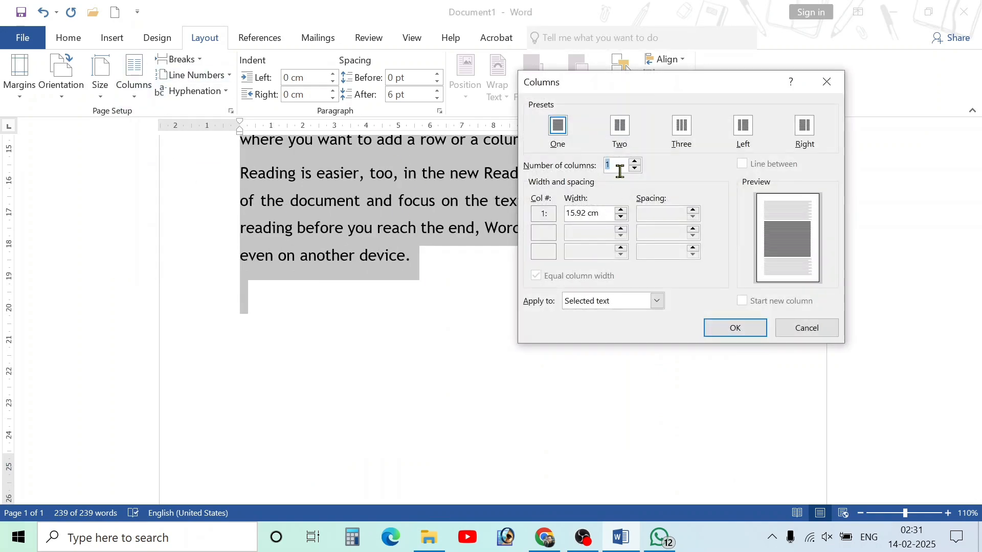
{"action": "left_click", "coordinate": [682, 146]}
{"action": "left_click", "coordinate": [634, 161]}
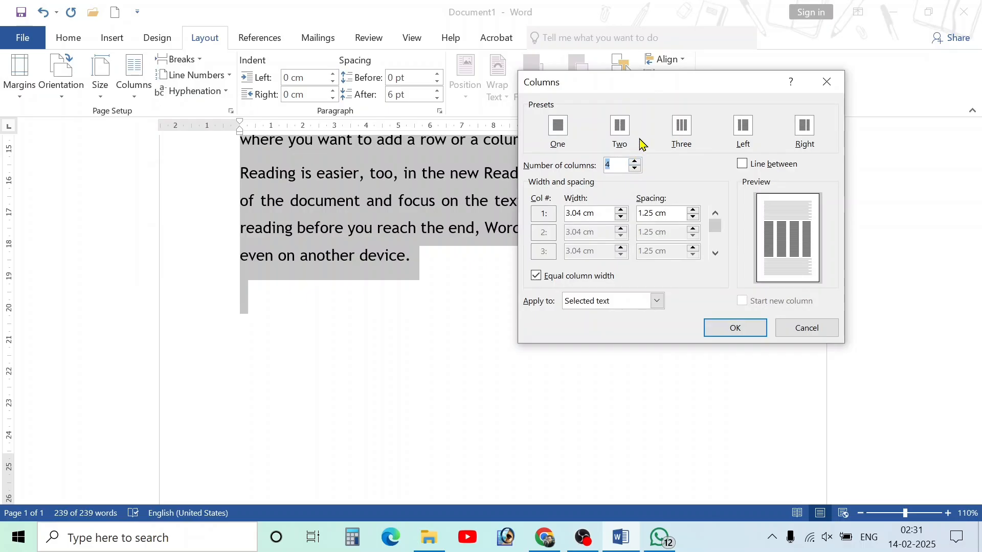
{"action": "left_click", "coordinate": [735, 328]}
{"action": "scroll", "coordinate": [526, 340], "scroll_direction": "up", "scroll_amount": 6}
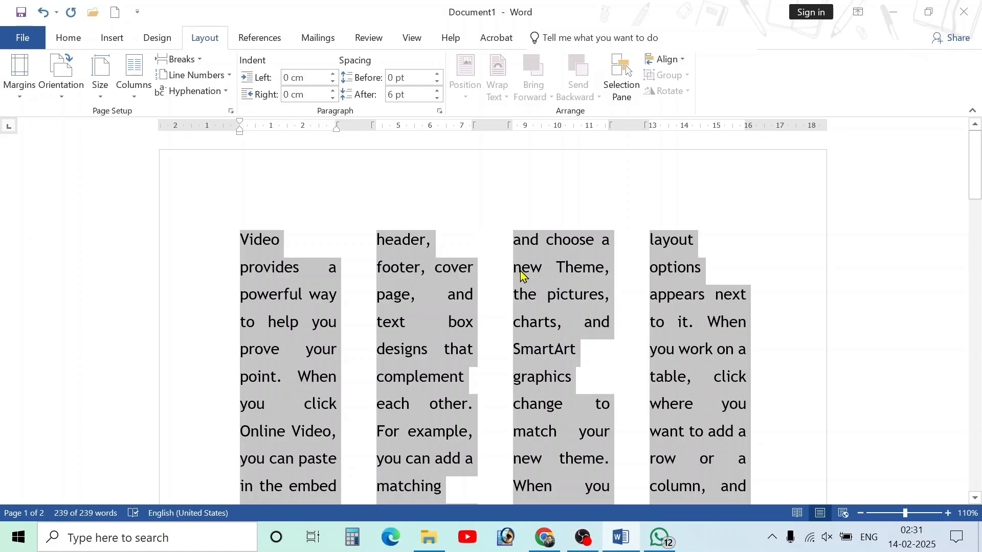
- Add separator lines between the four text columns and look over the resulting layout
{"action": "left_click", "coordinate": [138, 95]}
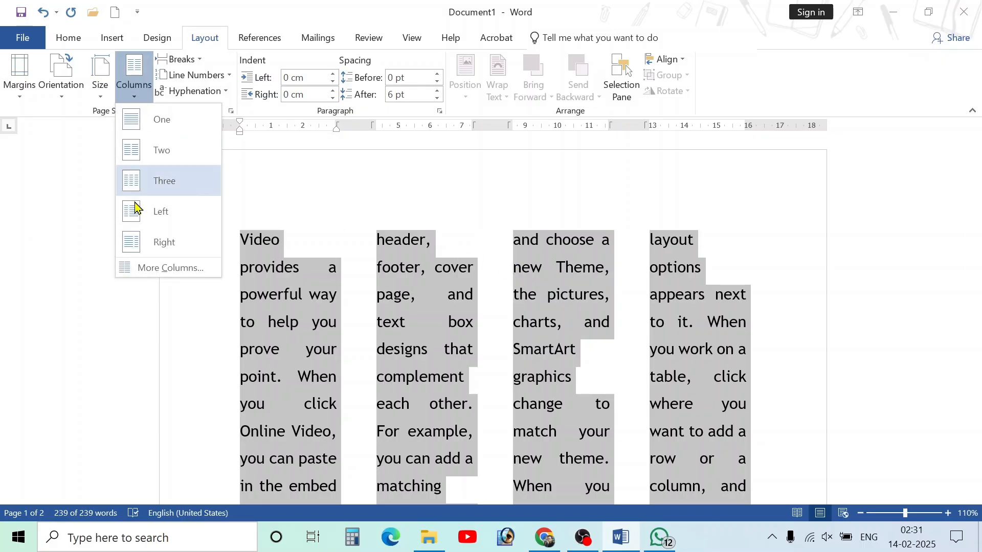
{"action": "left_click", "coordinate": [144, 267]}
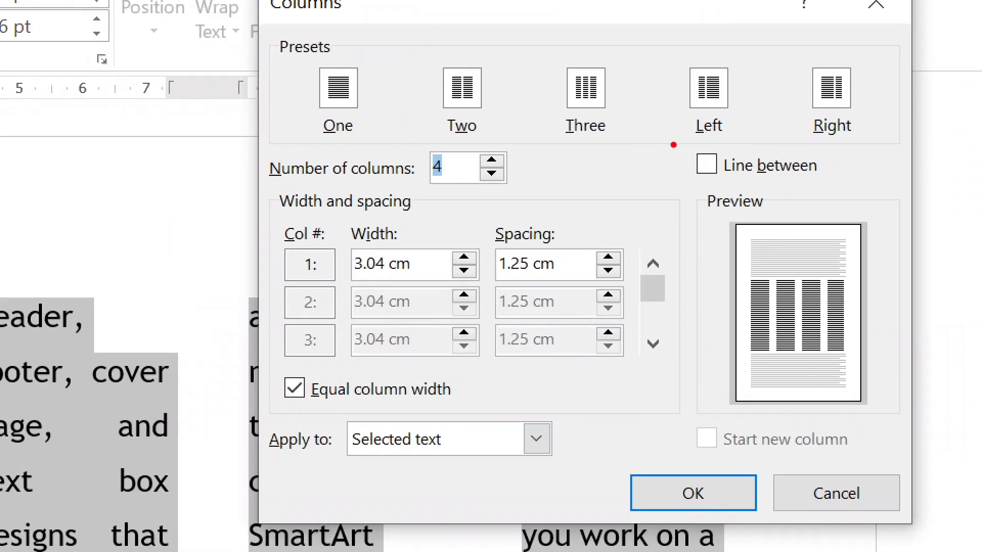
{"action": "mouse_move", "coordinate": [676, 131]}
{"action": "left_mouse_down"}
{"action": "mouse_move", "coordinate": [804, 214]}
{"action": "mouse_move", "coordinate": [859, 210]}
{"action": "left_mouse_up"}
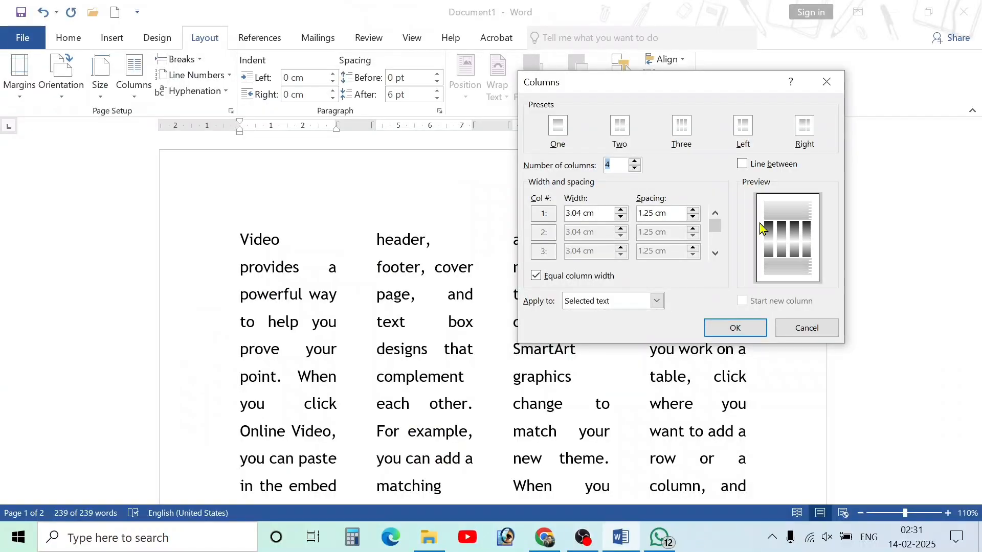
{"action": "left_click", "coordinate": [733, 171]}
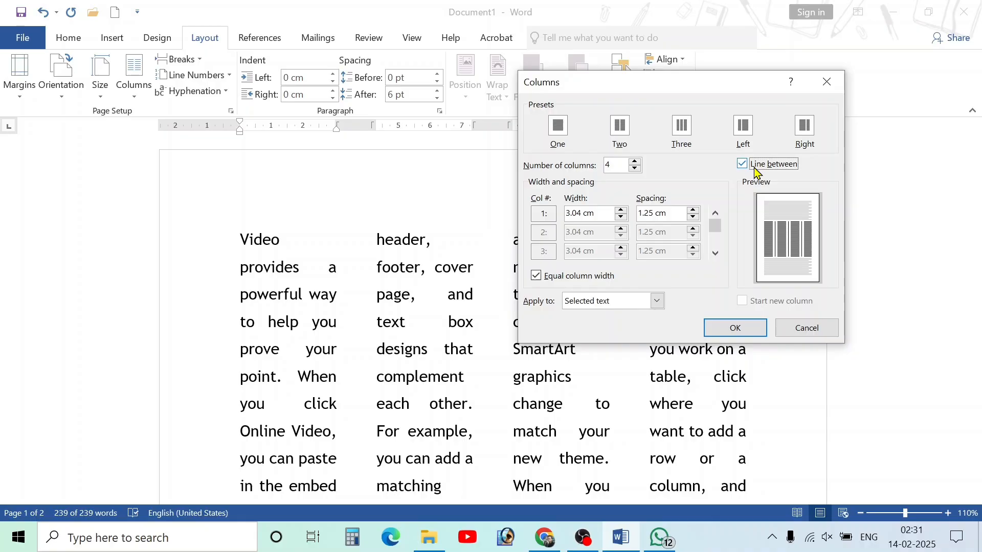
{"action": "left_click", "coordinate": [735, 328]}
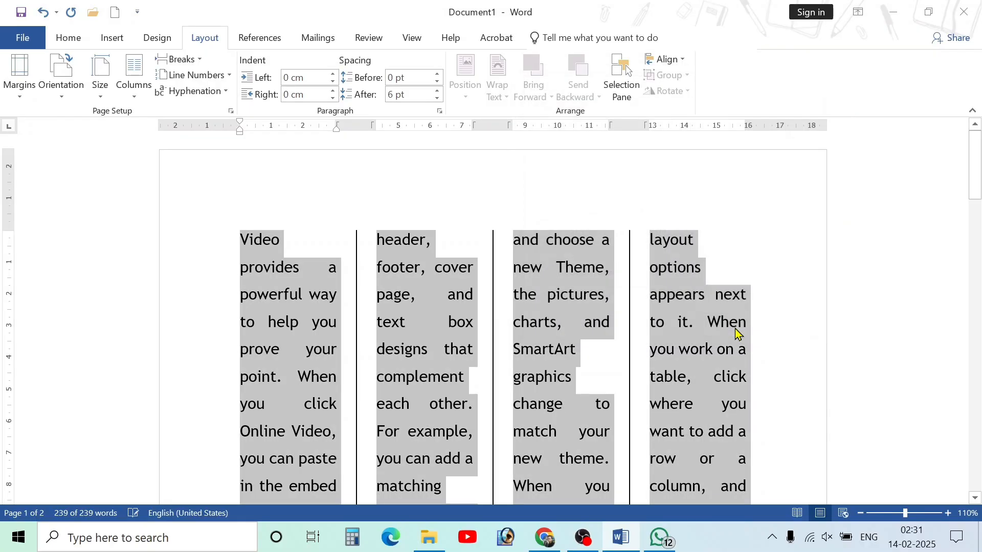
{"action": "left_click", "coordinate": [582, 333]}
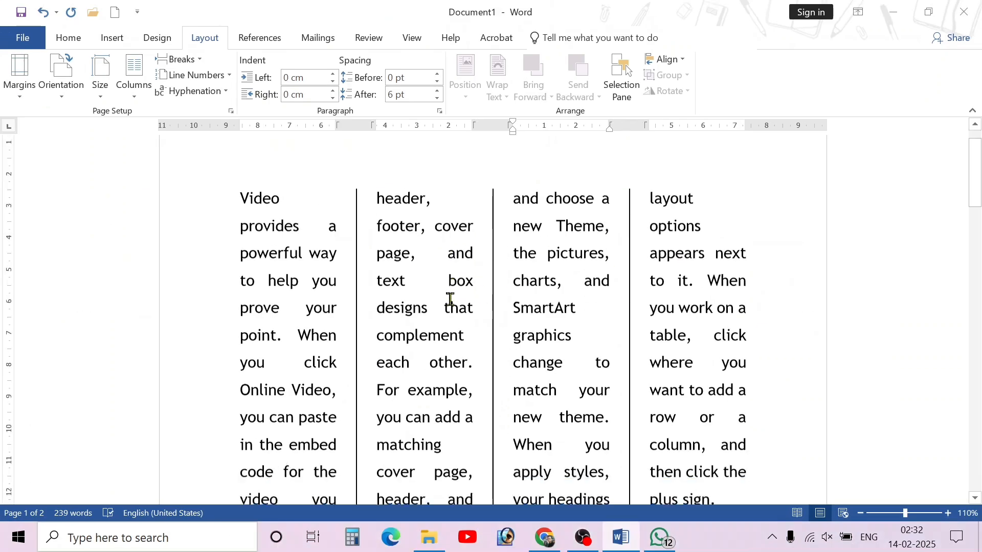
{"action": "scroll", "coordinate": [450, 302], "scroll_direction": "down", "scroll_amount": 3}
{"action": "scroll", "coordinate": [453, 312], "scroll_direction": "up", "scroll_amount": 4}
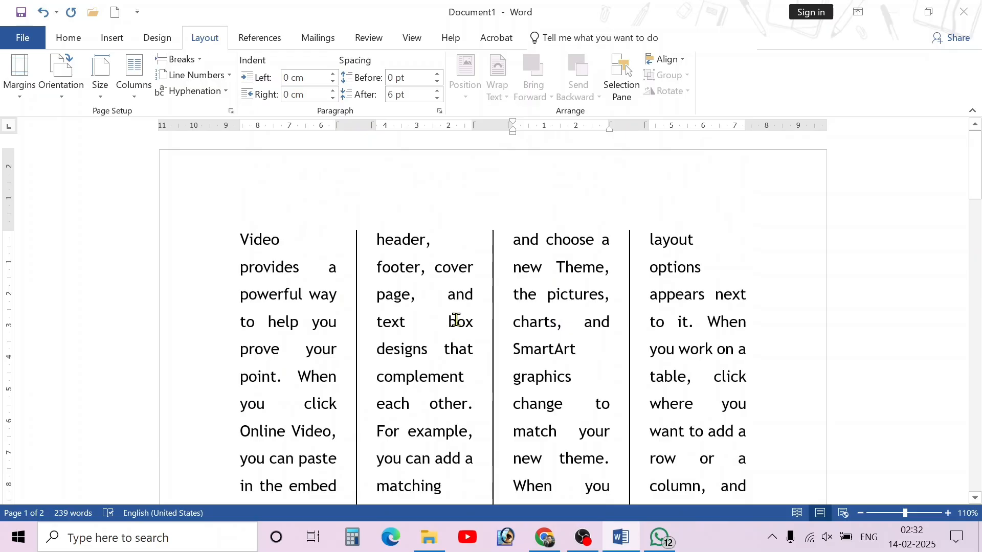
- Turn off the lines between columns and return the whole document to the One column preset
{"action": "left_click", "coordinate": [136, 92]}
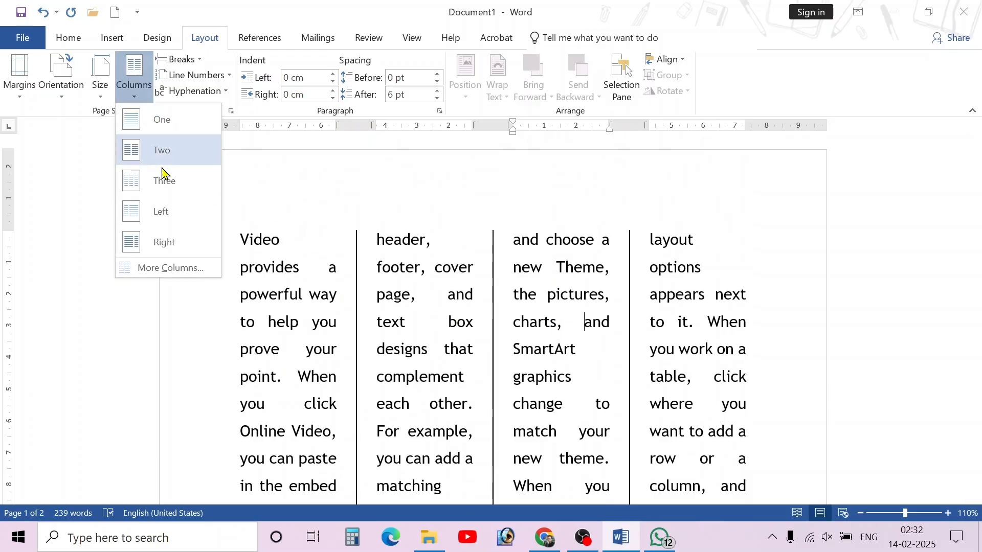
{"action": "left_click", "coordinate": [164, 267]}
{"action": "left_click", "coordinate": [742, 164]}
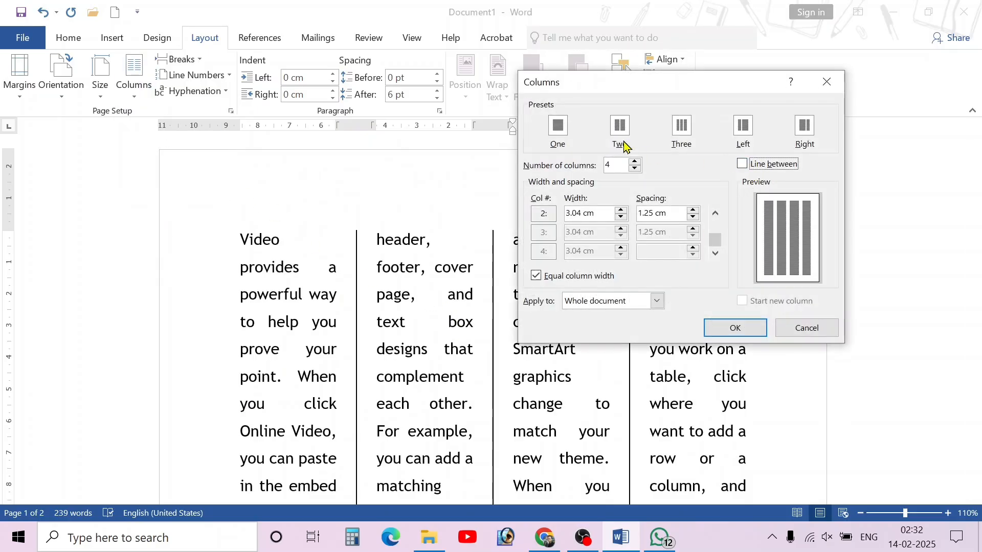
{"action": "left_click", "coordinate": [565, 135]}
{"action": "left_click", "coordinate": [721, 323]}
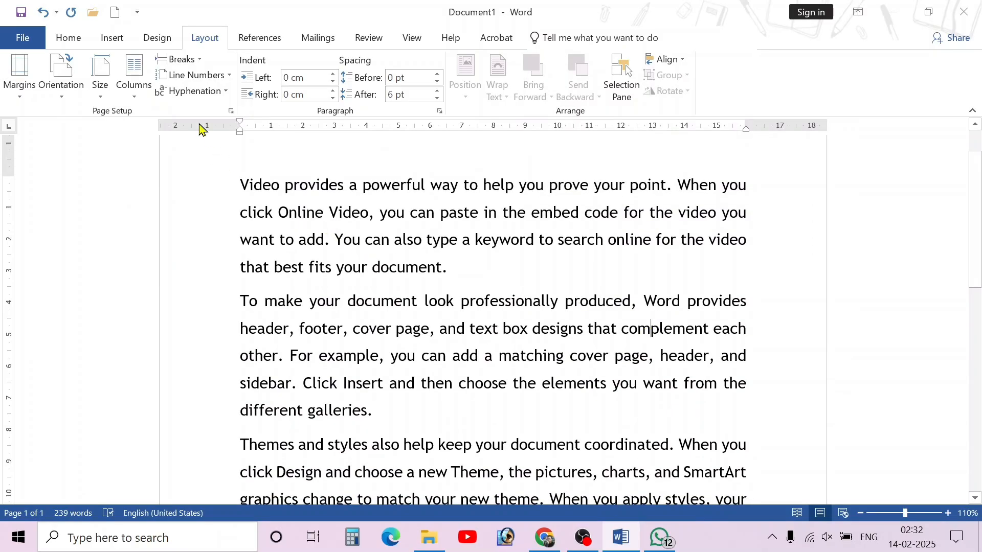
{"action": "left_click", "coordinate": [180, 59]}
{"action": "left_click", "coordinate": [580, 327]}
{"action": "scroll", "coordinate": [455, 322], "scroll_direction": "down", "scroll_amount": 1}
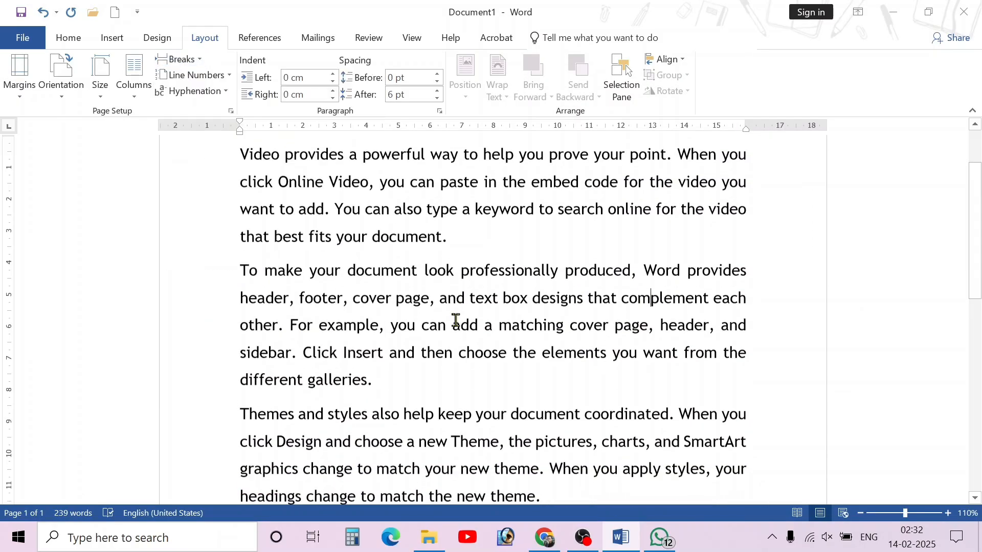
{"action": "scroll", "coordinate": [449, 271], "scroll_direction": "up", "scroll_amount": 1}
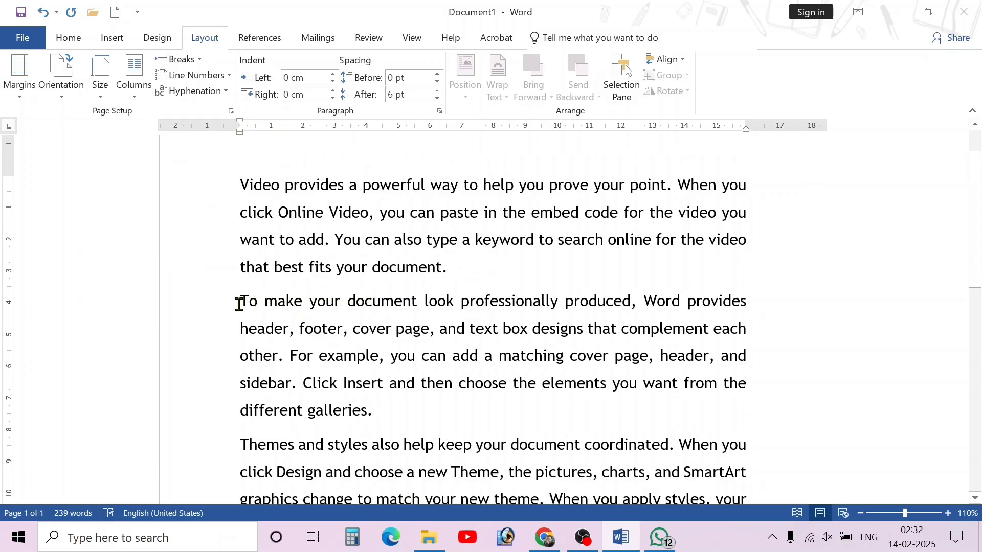
- Push the second paragraph, "To make your document look...", further down by inserting a run of blank lines before it
{"action": "scroll", "coordinate": [237, 322], "scroll_direction": "up", "scroll_amount": 1}
{"action": "scroll", "coordinate": [237, 339], "scroll_direction": "down", "scroll_amount": 1}
{"action": "key", "text": "Return"}
{"action": "key", "text": "Return"}
{"action": "key", "text": "Return"}
{"action": "key", "text": "Return"}
{"action": "key", "text": "Return"}
{"action": "key", "text": "Return"}
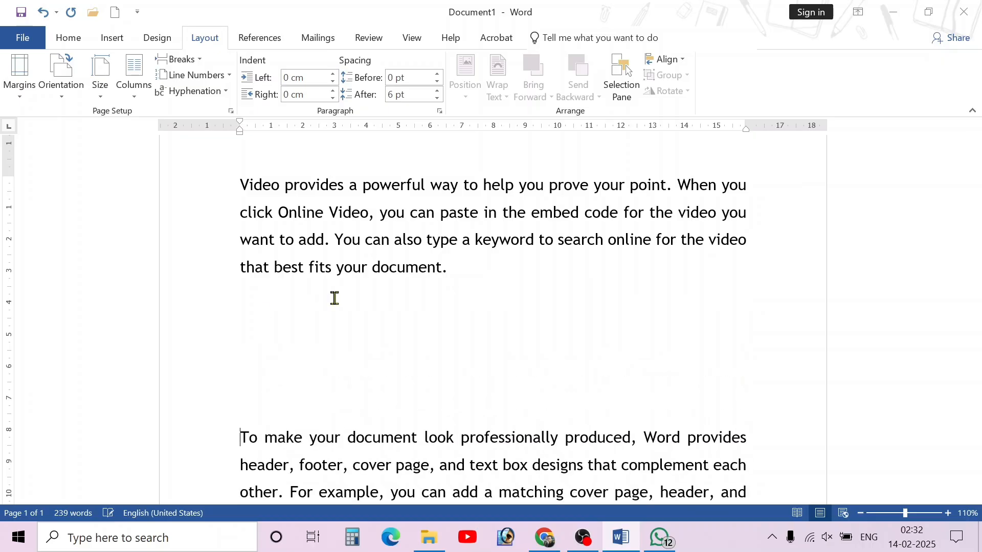
{"action": "key", "text": "Return"}
{"action": "key", "text": "Return"}
{"action": "key", "text": "Return"}
{"action": "key", "text": "Return"}
{"action": "key", "text": "Return"}
{"action": "key", "text": "Return"}
{"action": "key", "text": "Return"}
{"action": "key", "text": "Return"}
{"action": "key", "text": "Return"}
{"action": "key", "text": "Return"}
{"action": "key", "text": "Return"}
{"action": "key", "text": "Return"}
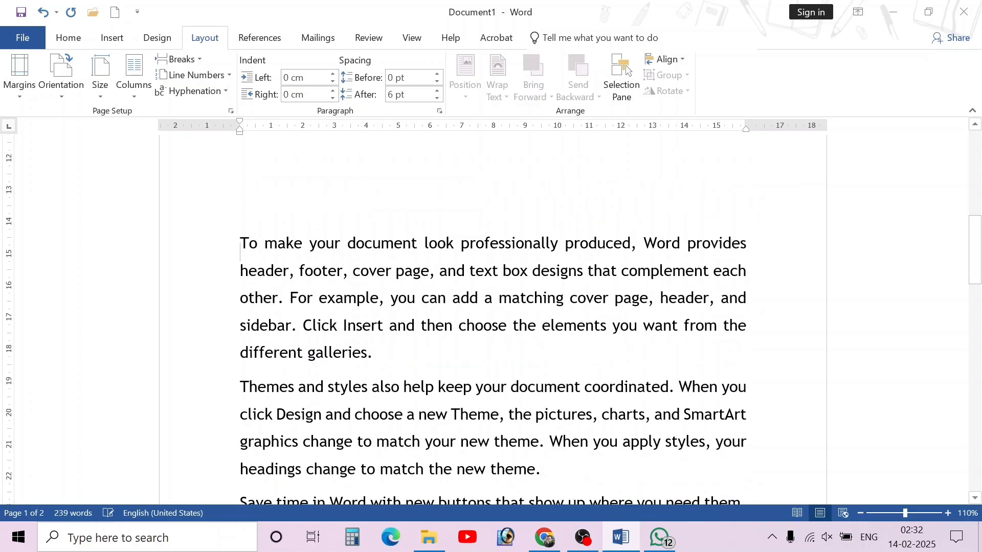
- Remove the blank lines between the first and second paragraphs
{"action": "key", "text": "BackSpace"}
{"action": "key", "text": "BackSpace"}
{"action": "key", "text": "BackSpace"}
{"action": "key", "text": "BackSpace"}
{"action": "key", "text": "BackSpace"}
{"action": "key", "text": "BackSpace"}
{"action": "key", "text": "BackSpace"}
{"action": "key", "text": "BackSpace"}
{"action": "key", "text": "BackSpace"}
{"action": "key", "text": "BackSpace"}
{"action": "key", "text": "BackSpace"}
{"action": "key", "text": "BackSpace"}
{"action": "key", "text": "BackSpace"}
{"action": "key", "text": "BackSpace"}
{"action": "key", "text": "BackSpace"}
{"action": "key", "text": "BackSpace"}
{"action": "key", "text": "BackSpace"}
{"action": "key", "text": "BackSpace"}
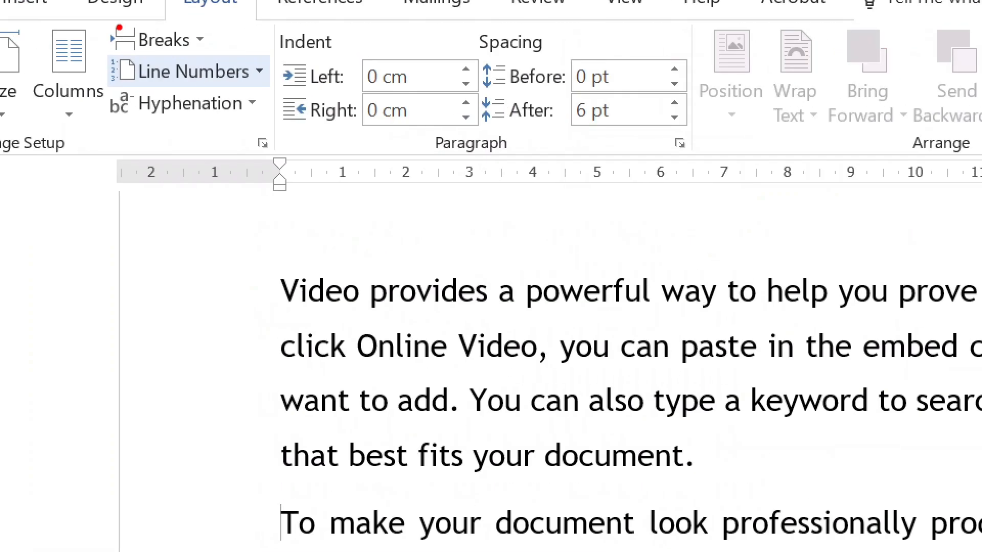
- Insert a page break before the second paragraph so that it starts on a new page
{"action": "left_click", "coordinate": [194, 66]}
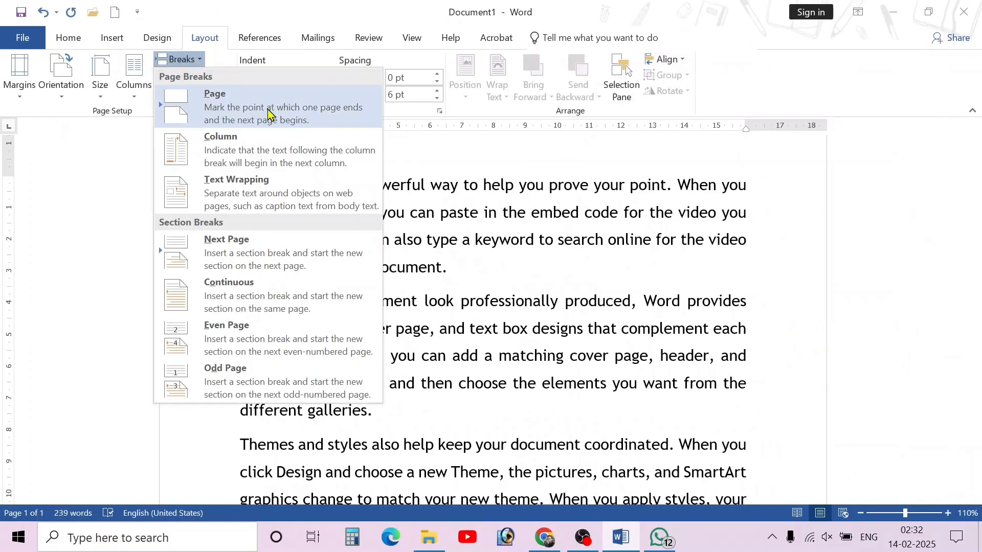
{"action": "left_click", "coordinate": [240, 118]}
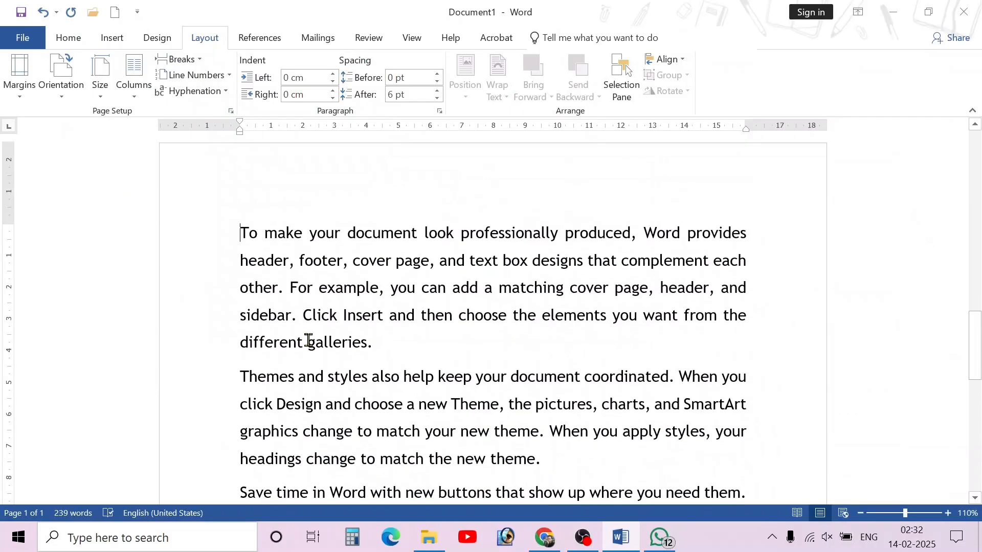
- Undo the page break inserted before the second paragraph, "To make your document look..."
{"action": "scroll", "coordinate": [309, 341], "scroll_direction": "up", "scroll_amount": 1}
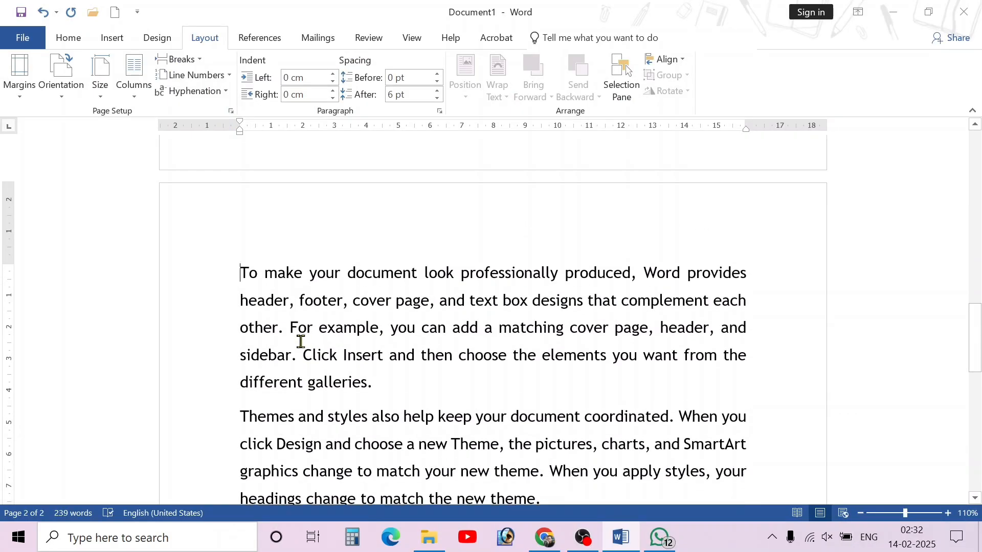
{"action": "scroll", "coordinate": [293, 344], "scroll_direction": "up", "scroll_amount": 1}
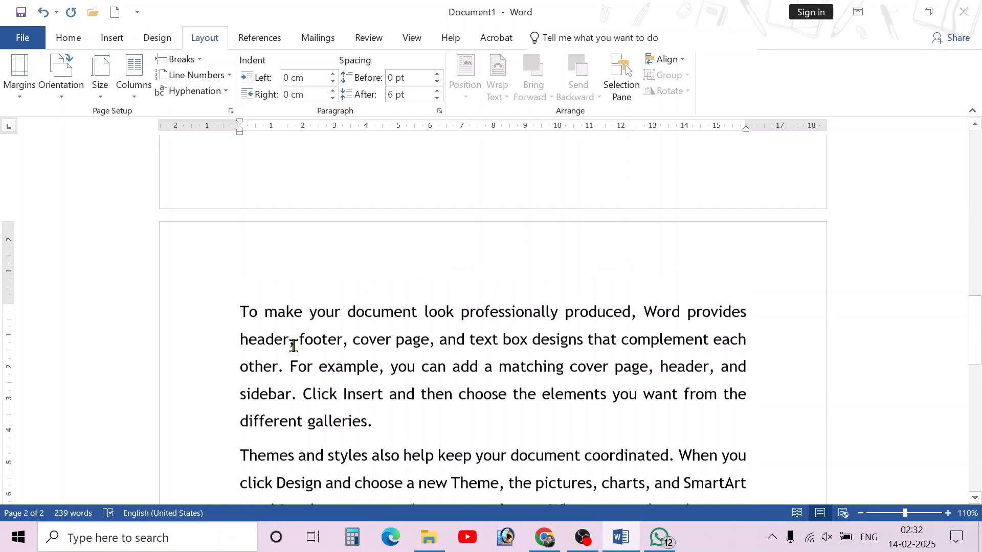
{"action": "scroll", "coordinate": [294, 348], "scroll_direction": "up", "scroll_amount": 2}
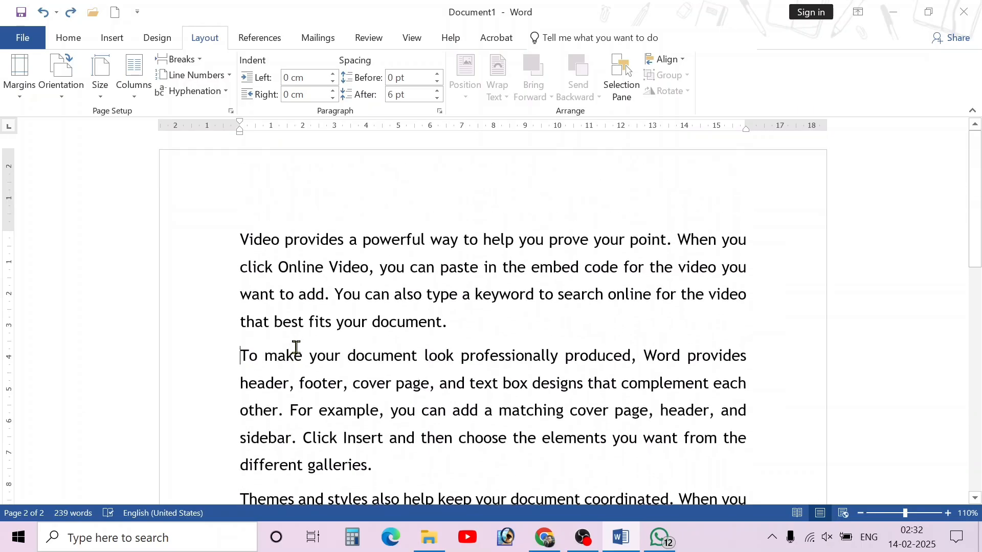
{"action": "left_click", "coordinate": [183, 65]}
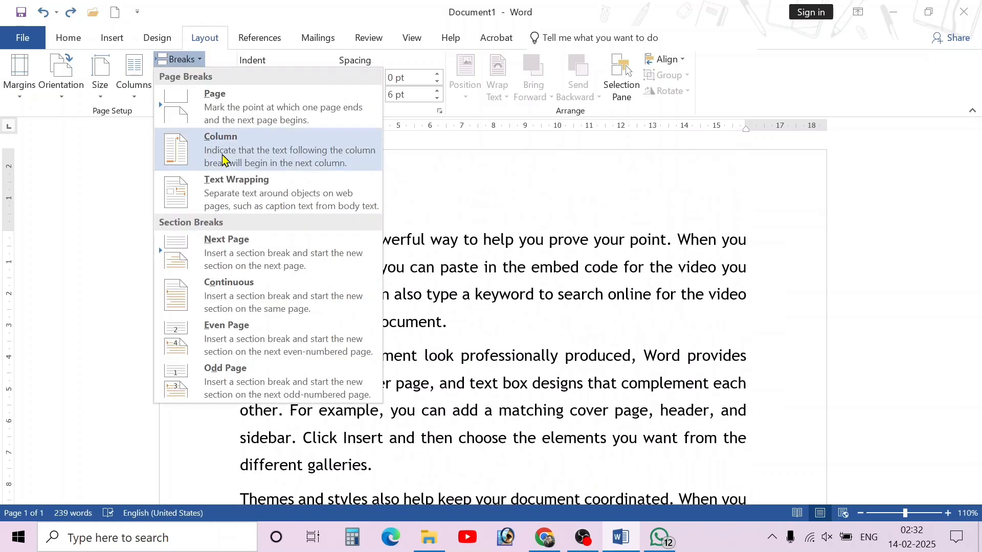
{"action": "left_click", "coordinate": [476, 294]}
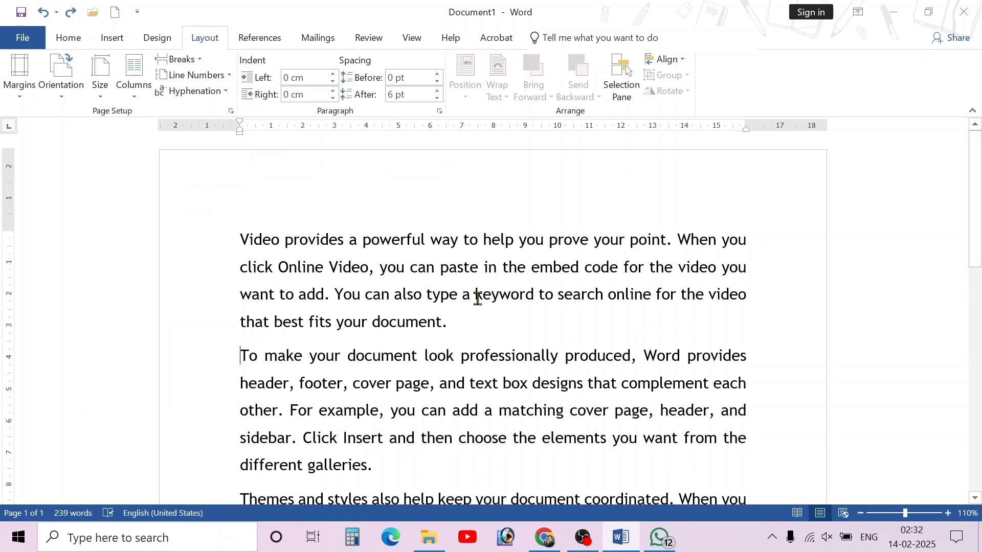
- Lay out the whole document's text in columns using the Two preset
{"action": "key", "text": "ctrl+a"}
{"action": "left_click", "coordinate": [131, 88]}
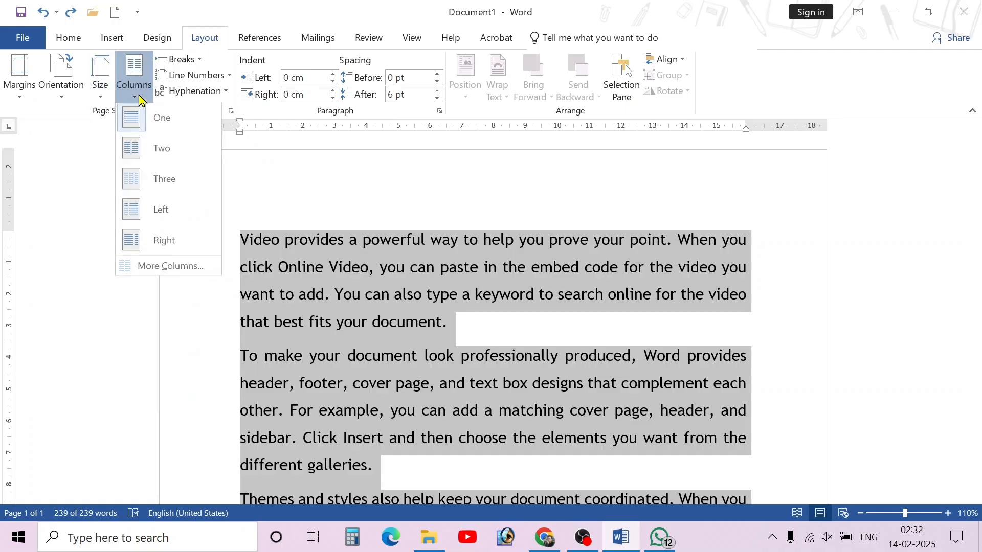
{"action": "left_click", "coordinate": [148, 149]}
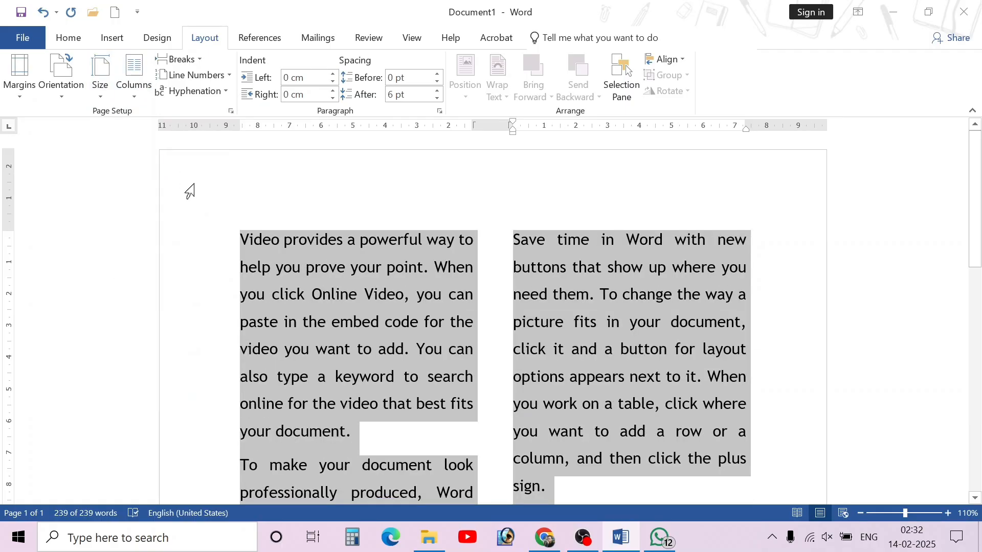
{"action": "left_click", "coordinate": [138, 97]}
{"action": "left_click", "coordinate": [431, 273]}
{"action": "scroll", "coordinate": [433, 305], "scroll_direction": "down", "scroll_amount": 2}
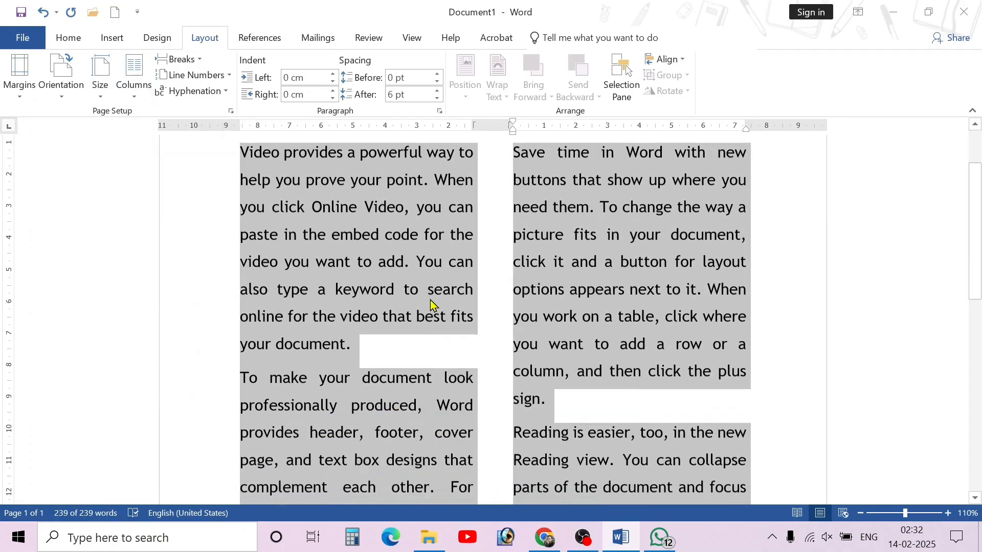
- Insert a column break before the third paragraph, "Themes and styles also help...", so that it starts in the second column
{"action": "left_click", "coordinate": [379, 324]}
{"action": "scroll", "coordinate": [379, 324], "scroll_direction": "down", "scroll_amount": 6}
{"action": "scroll", "coordinate": [220, 267], "scroll_direction": "up", "scroll_amount": 1}
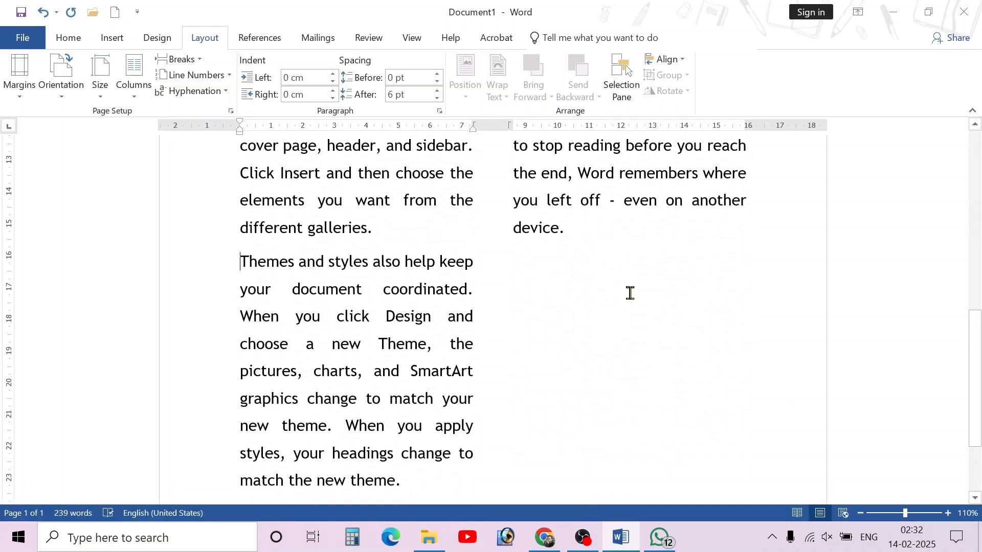
{"action": "scroll", "coordinate": [658, 238], "scroll_direction": "up", "scroll_amount": 7}
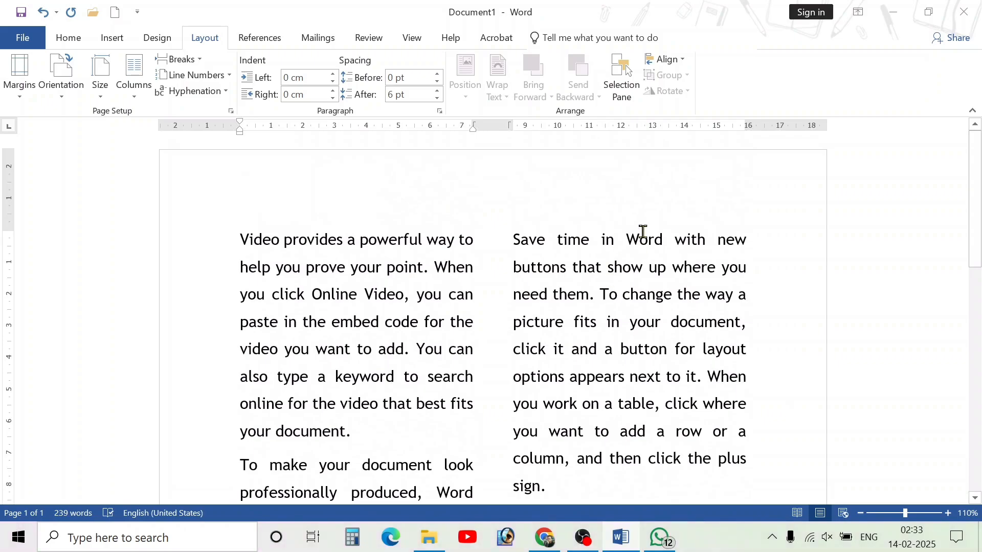
{"action": "scroll", "coordinate": [643, 232], "scroll_direction": "down", "scroll_amount": 7}
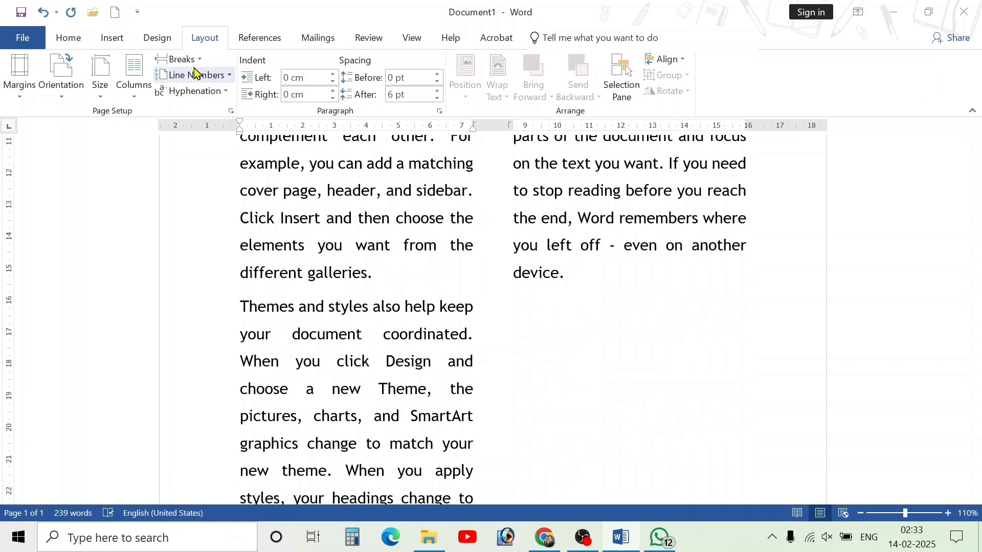
{"action": "left_click", "coordinate": [180, 60]}
{"action": "left_click", "coordinate": [236, 152]}
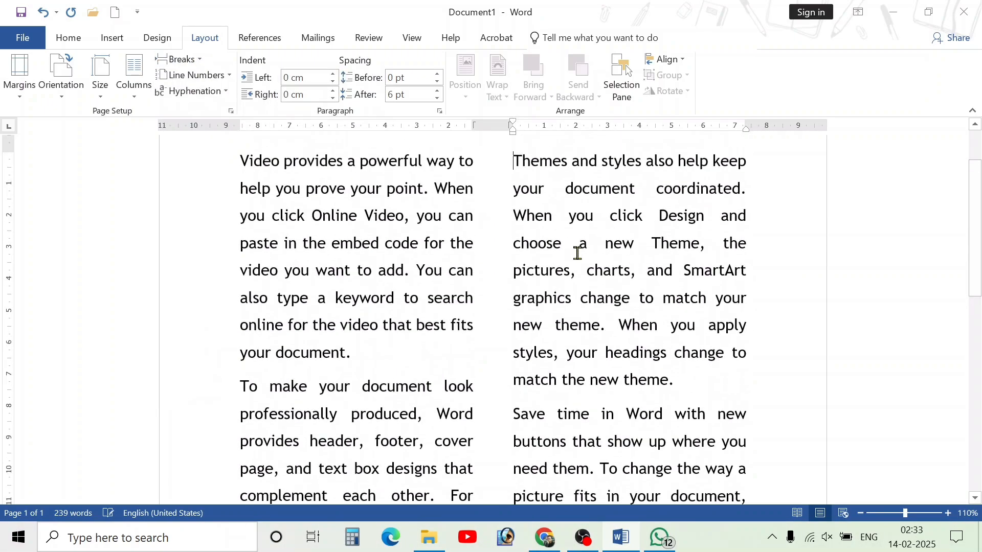
- Insert a column break before the last paragraph, "Reading is easier, too...", to move it to the next page's first column
{"action": "scroll", "coordinate": [578, 248], "scroll_direction": "up", "scroll_amount": 2}
{"action": "left_click_drag", "start_coordinate": [541, 258], "coordinate": [697, 464]}
{"action": "scroll", "coordinate": [576, 385], "scroll_direction": "down", "scroll_amount": 7}
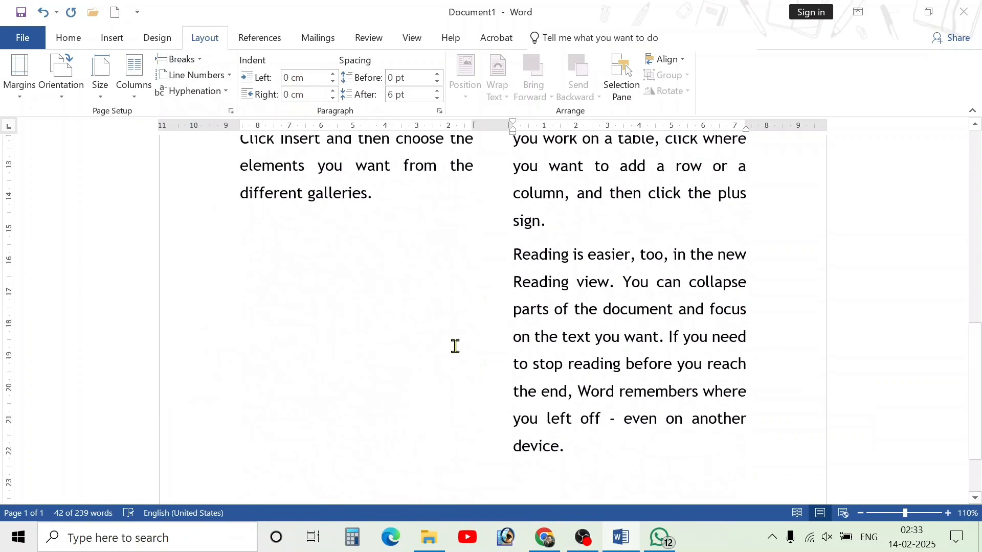
{"action": "scroll", "coordinate": [454, 345], "scroll_direction": "up", "scroll_amount": 7}
{"action": "left_click", "coordinate": [529, 322]}
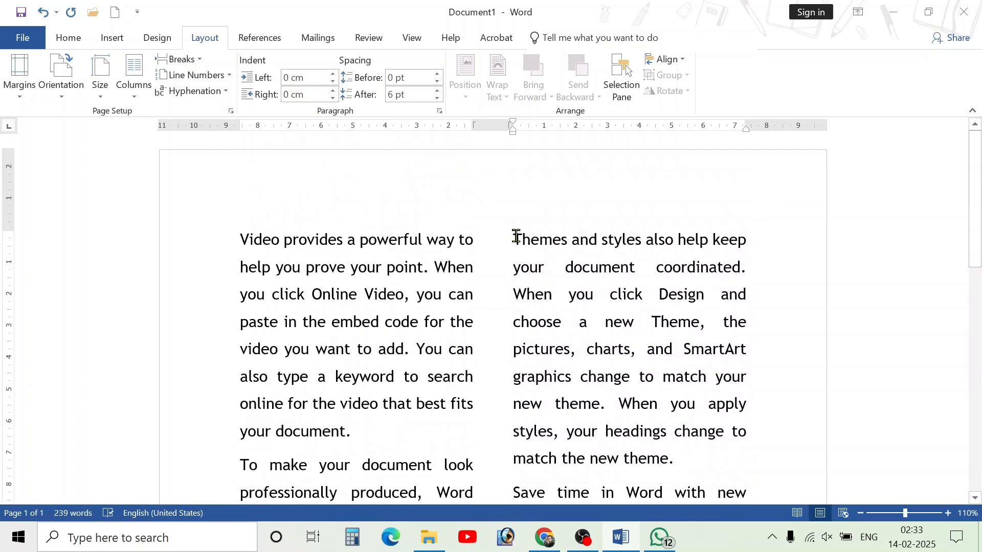
{"action": "left_click_drag", "start_coordinate": [516, 236], "coordinate": [708, 440]}
{"action": "scroll", "coordinate": [633, 420], "scroll_direction": "down", "scroll_amount": 5}
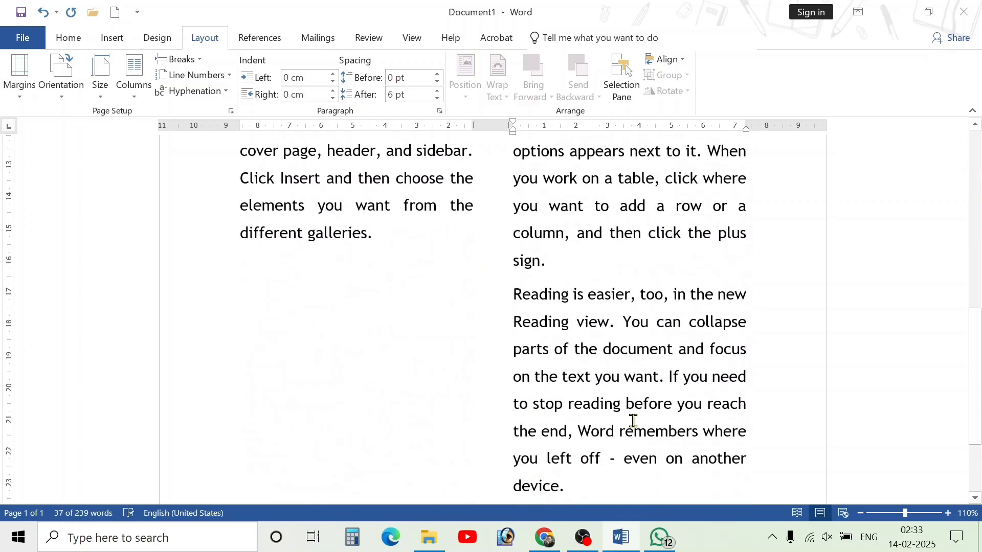
{"action": "scroll", "coordinate": [566, 325], "scroll_direction": "down", "scroll_amount": 3}
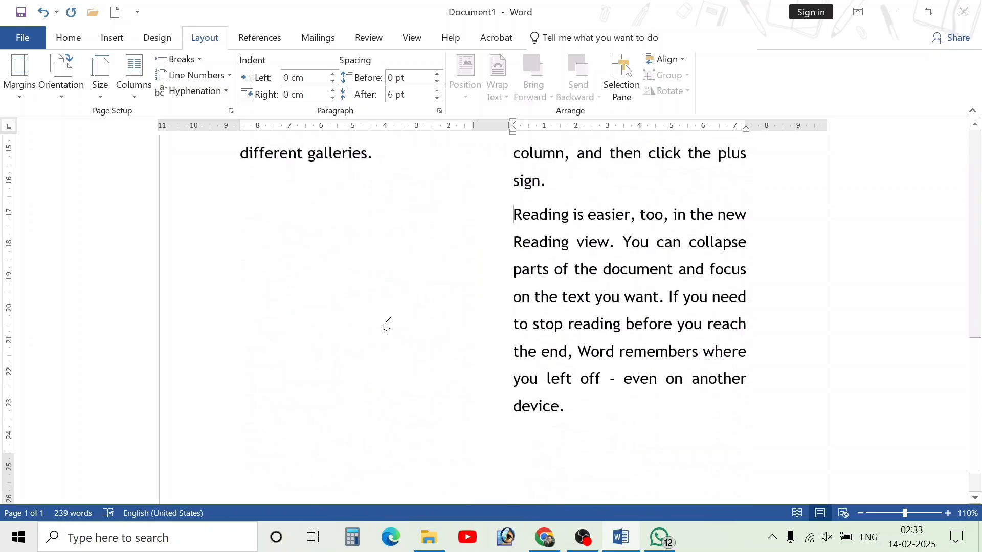
{"action": "left_click", "coordinate": [177, 59]}
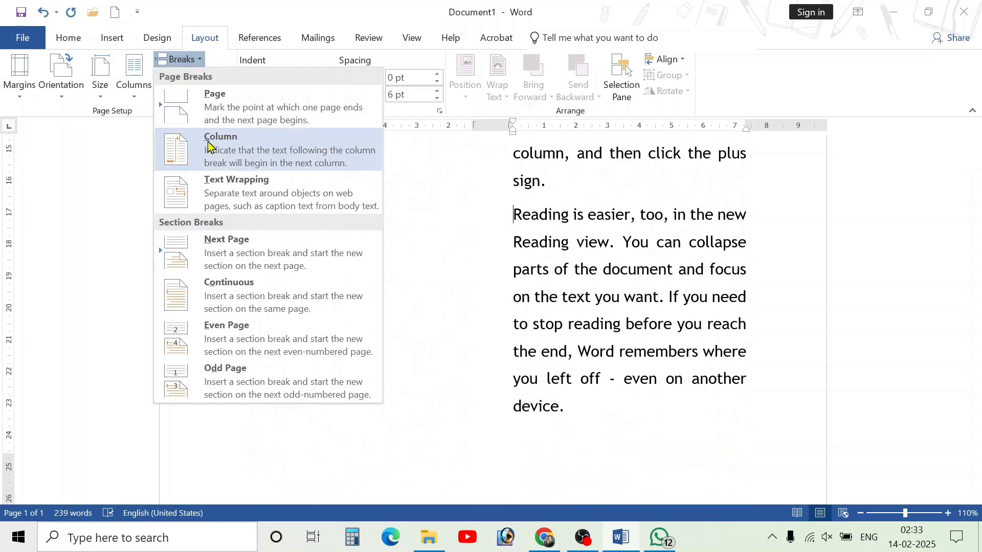
{"action": "left_click", "coordinate": [209, 143]}
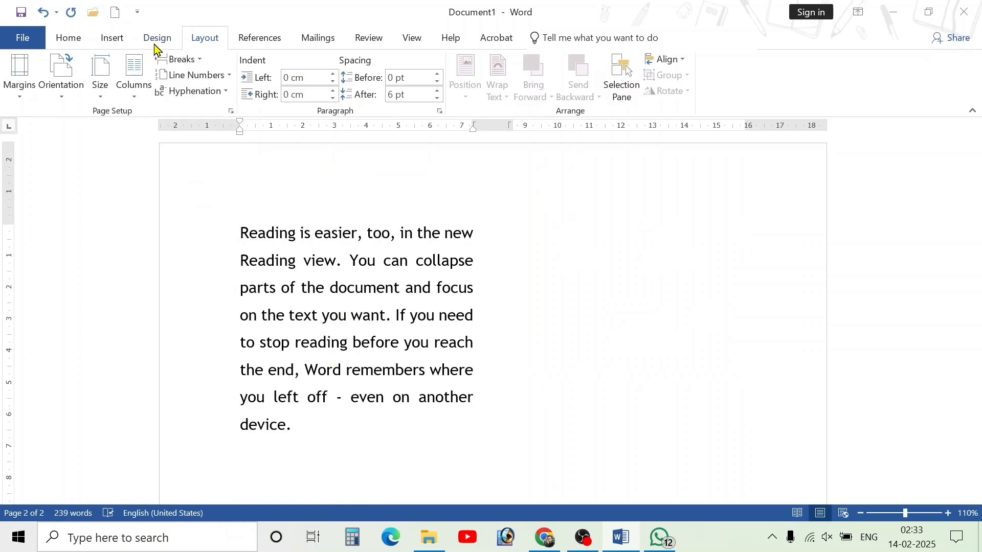
- Undo the column breaks and the two-column layout
{"action": "left_click", "coordinate": [179, 60]}
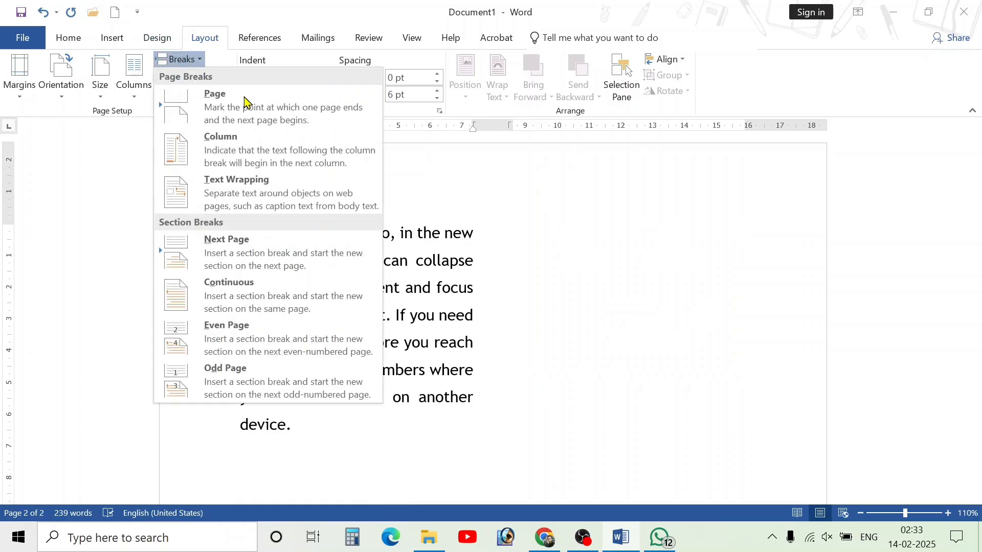
{"action": "left_click", "coordinate": [440, 213]}
{"action": "scroll", "coordinate": [450, 225], "scroll_direction": "up", "scroll_amount": 6}
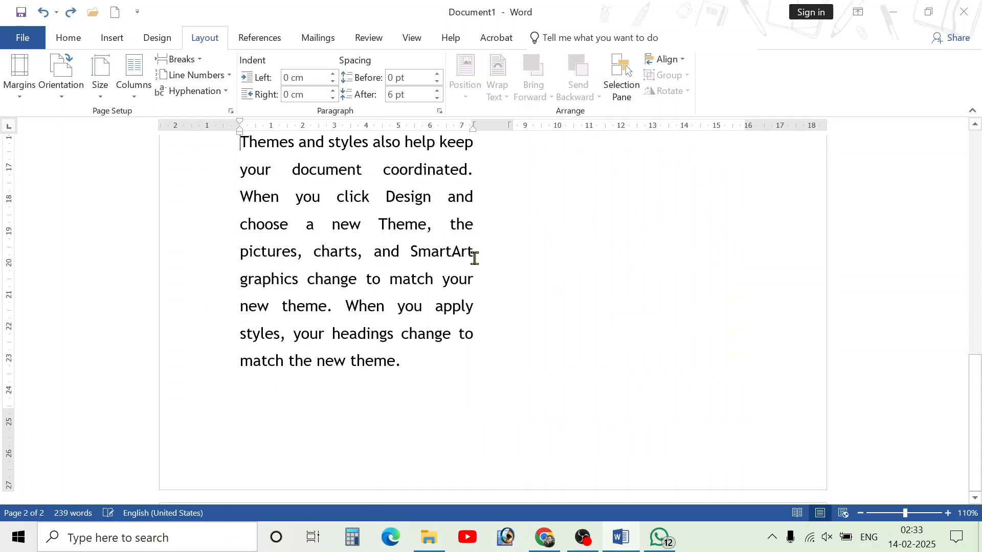
{"action": "key", "text": "ctrl+z"}
{"action": "key", "text": "ctrl+z"}
{"action": "scroll", "coordinate": [376, 282], "scroll_direction": "up", "scroll_amount": 2}
{"action": "left_click", "coordinate": [192, 75]}
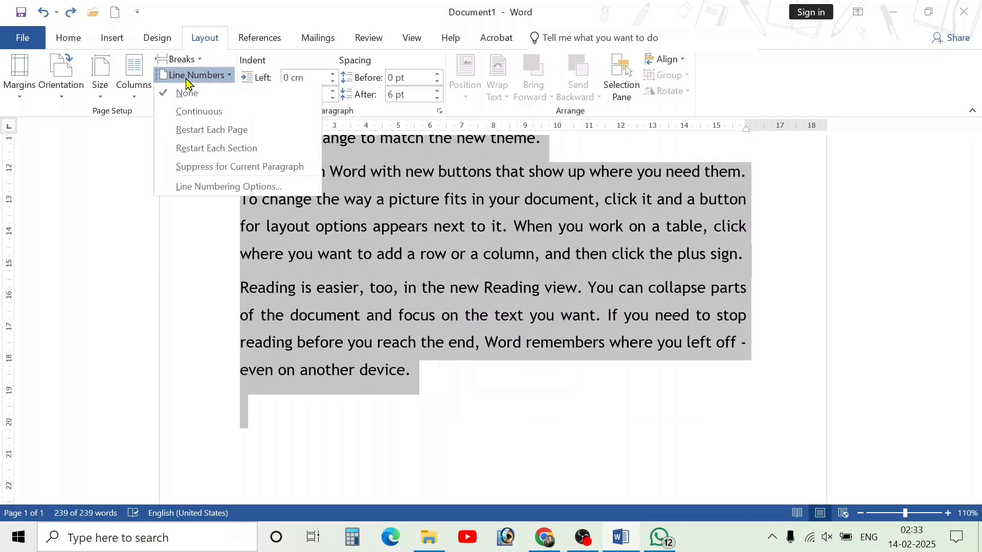
{"action": "left_click", "coordinate": [179, 59]}
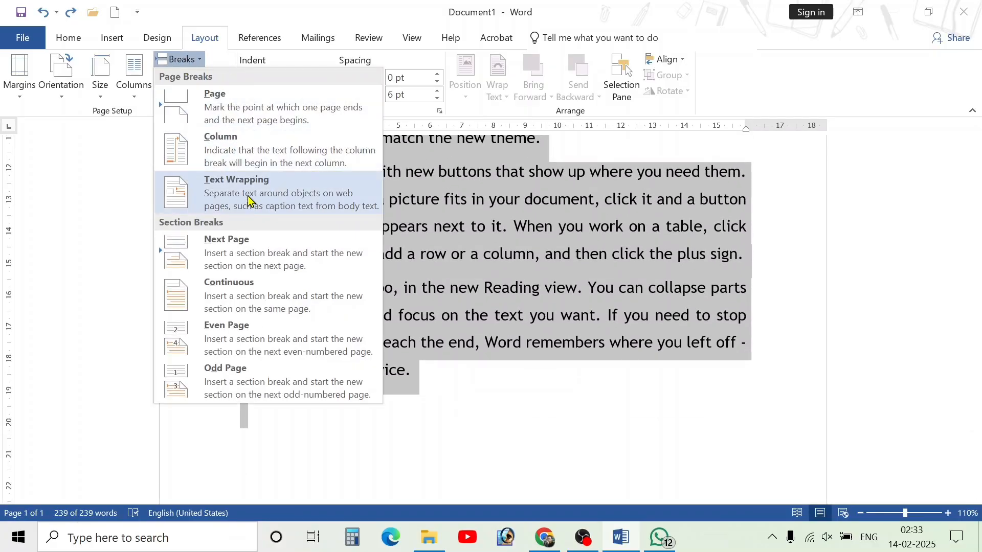
{"action": "left_click", "coordinate": [487, 245]}
- Try a text wrapping break before the word "document" at the end of the first paragraph, and undo it
{"action": "scroll", "coordinate": [485, 285], "scroll_direction": "up", "scroll_amount": 6}
{"action": "scroll", "coordinate": [468, 292], "scroll_direction": "up", "scroll_amount": 5}
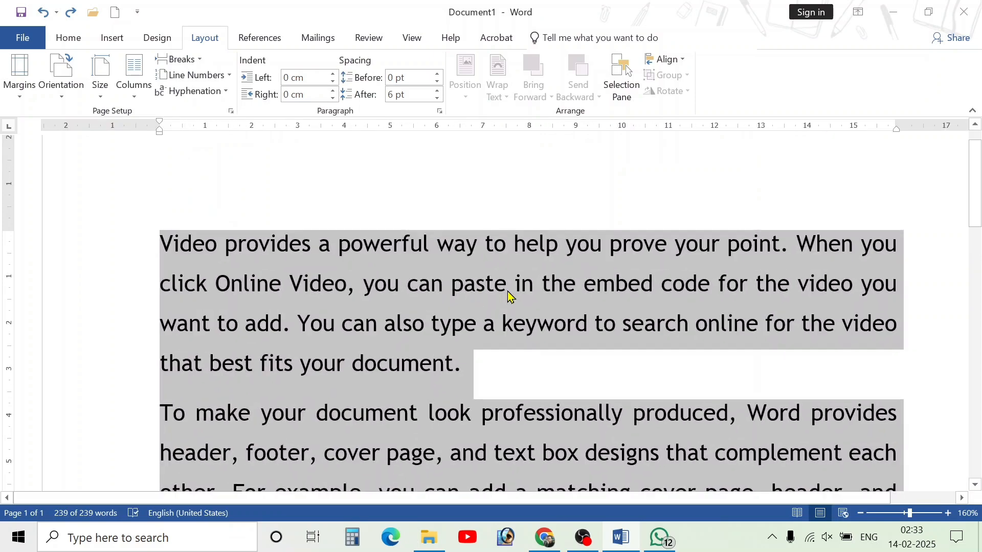
{"action": "scroll", "coordinate": [460, 302], "scroll_direction": "down", "scroll_amount": 1}
{"action": "left_click", "coordinate": [387, 306]}
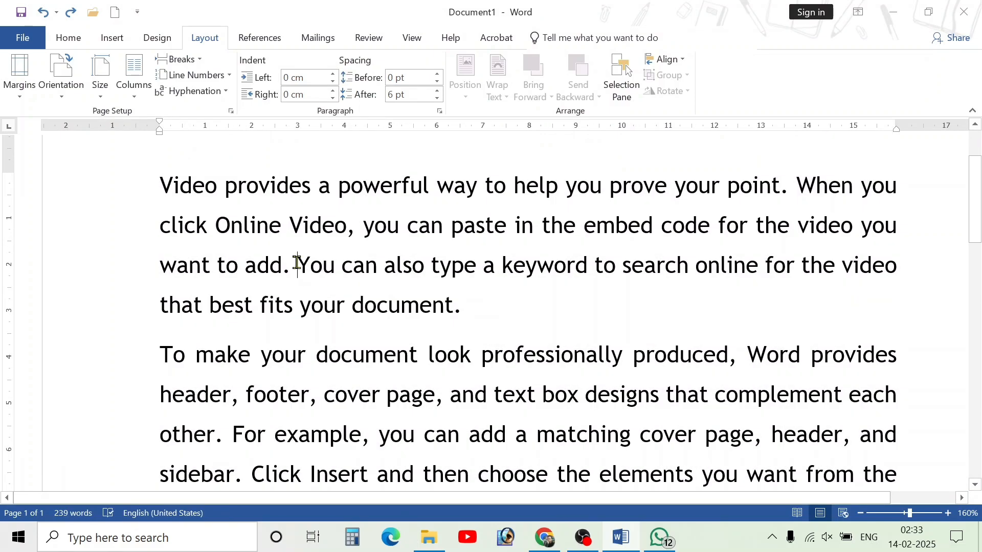
{"action": "left_click_drag", "start_coordinate": [297, 263], "coordinate": [900, 264]}
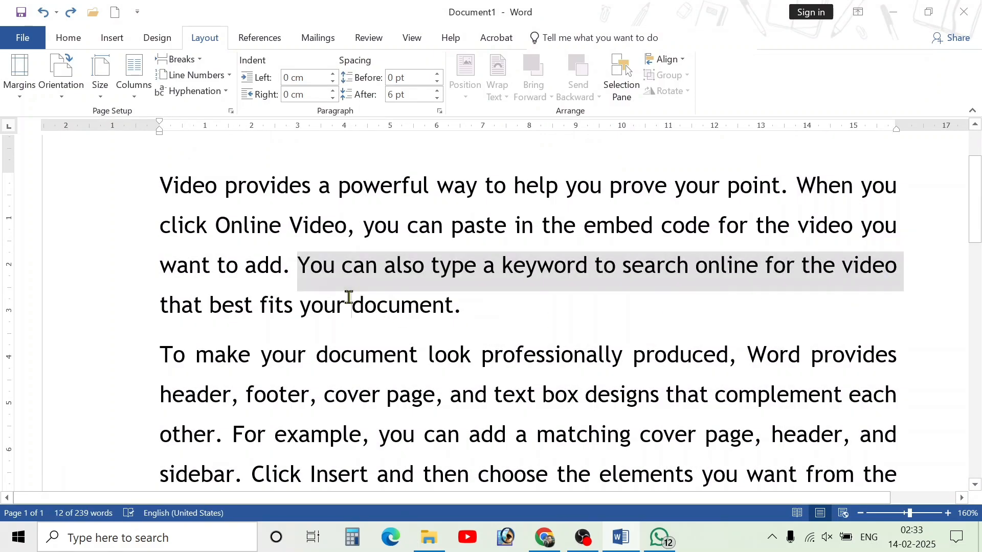
{"action": "left_click", "coordinate": [349, 297]}
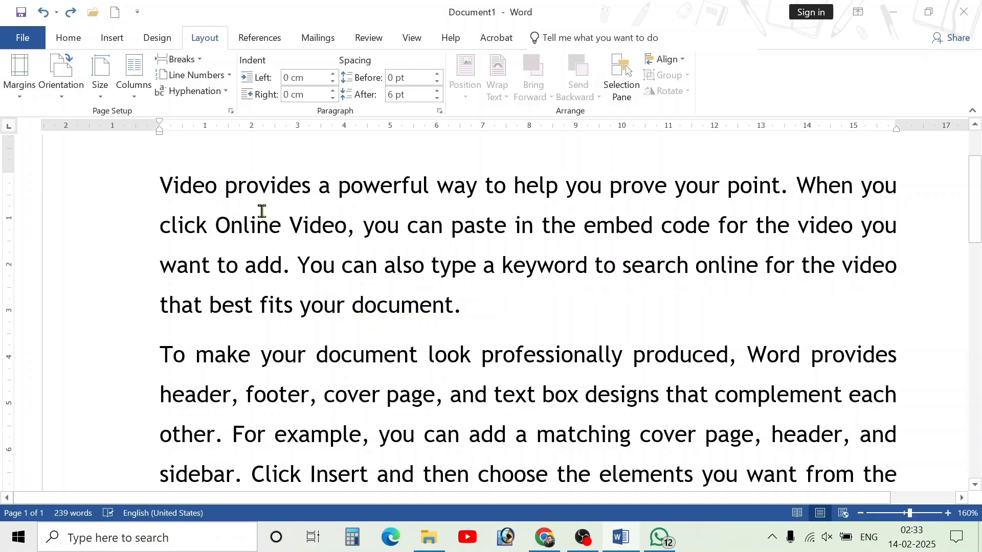
{"action": "left_click", "coordinate": [179, 60]}
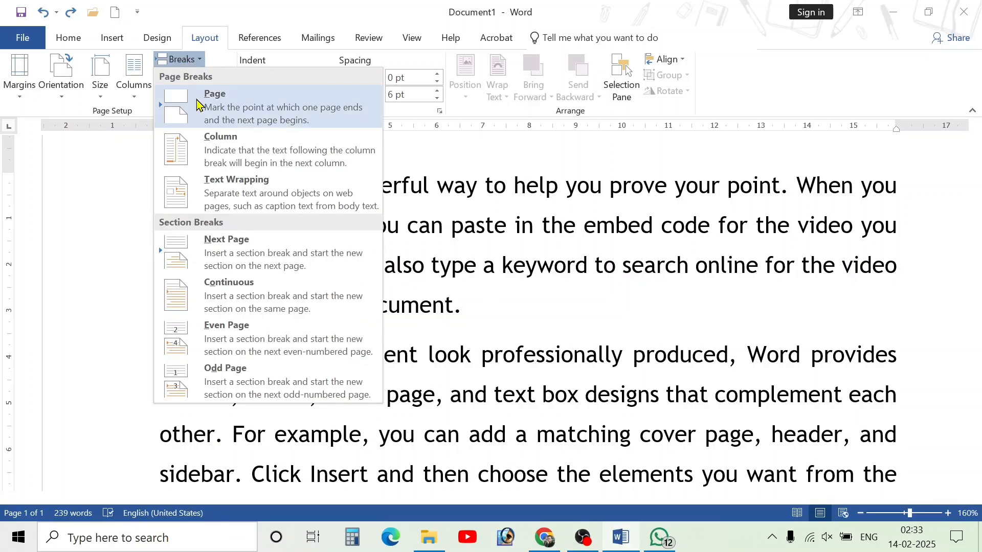
{"action": "left_click", "coordinate": [240, 189]}
{"action": "scroll", "coordinate": [278, 335], "scroll_direction": "down", "scroll_amount": 1}
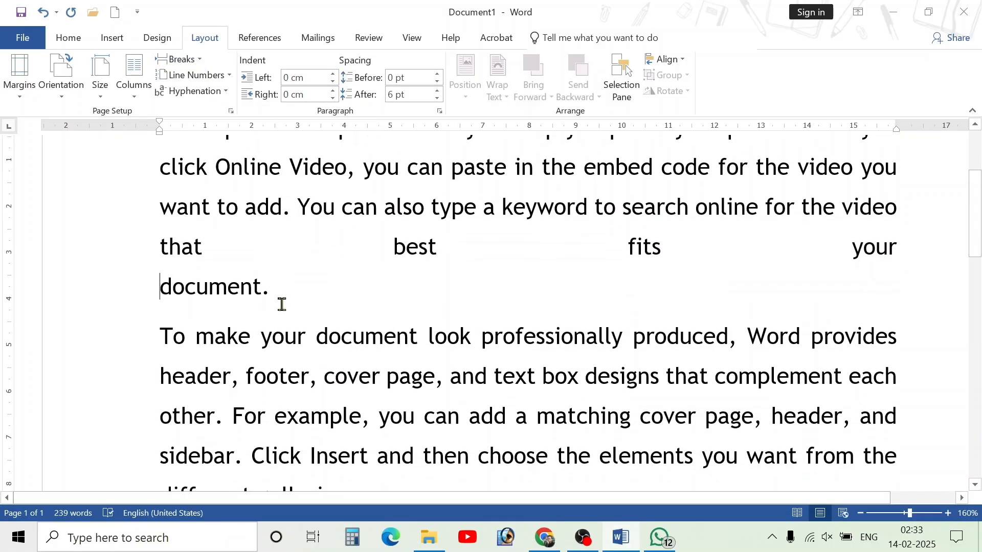
{"action": "scroll", "coordinate": [296, 319], "scroll_direction": "up", "scroll_amount": 1}
{"action": "left_click", "coordinate": [281, 325]}
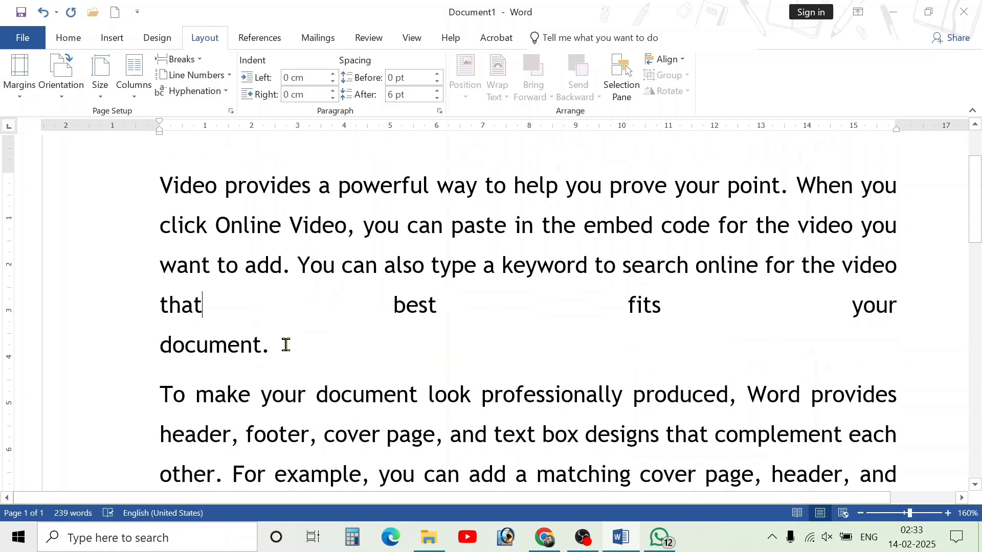
{"action": "key", "text": "ctrl+z"}
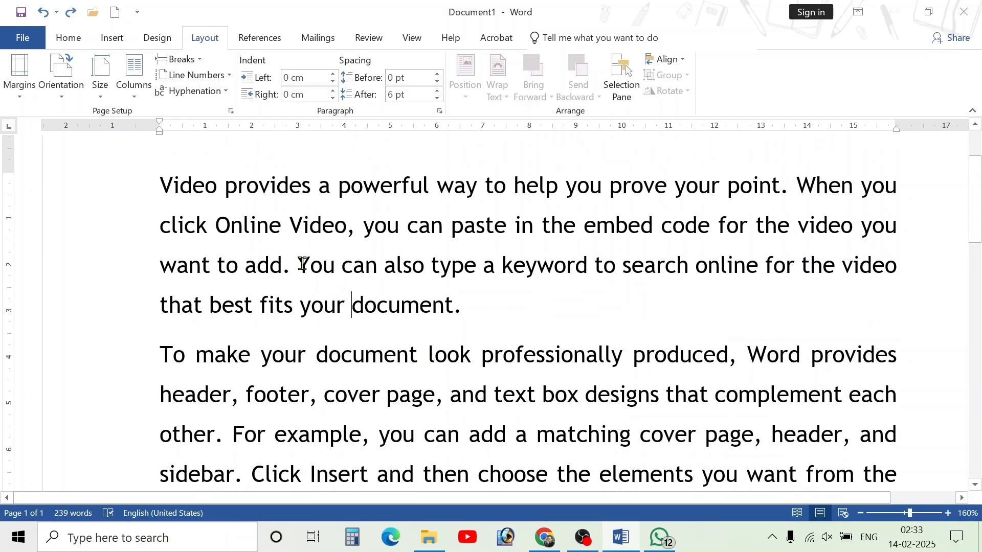
- Left-align the first paragraph, "Video provides a powerful way..."
{"action": "left_click", "coordinate": [298, 266]}
{"action": "left_click_drag", "start_coordinate": [464, 305], "coordinate": [163, 184]}
{"action": "key", "text": "ctrl+l"}
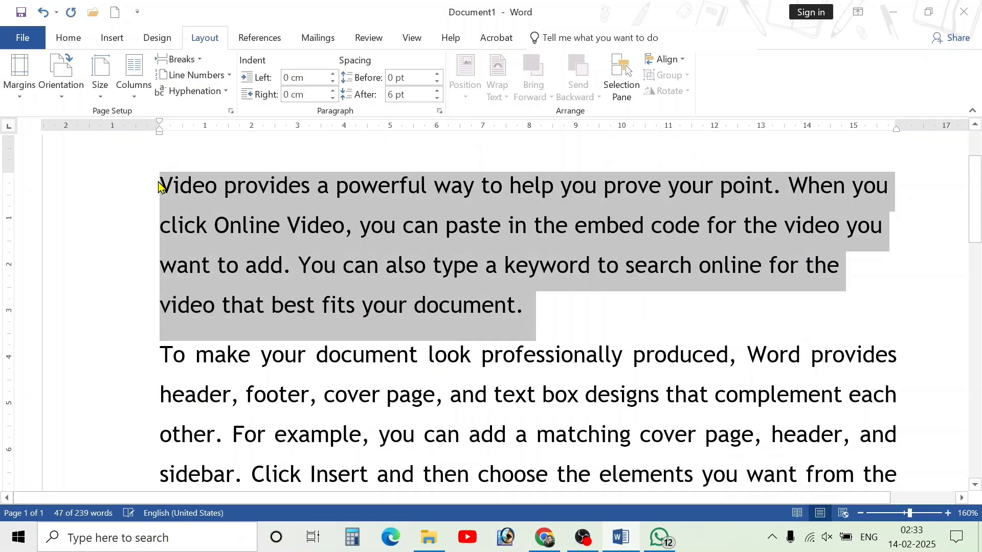
{"action": "left_click", "coordinate": [248, 258]}
- Insert a text wrapping break before the sentence "You can also type a keyword..." in the first paragraph
{"action": "left_click", "coordinate": [298, 272]}
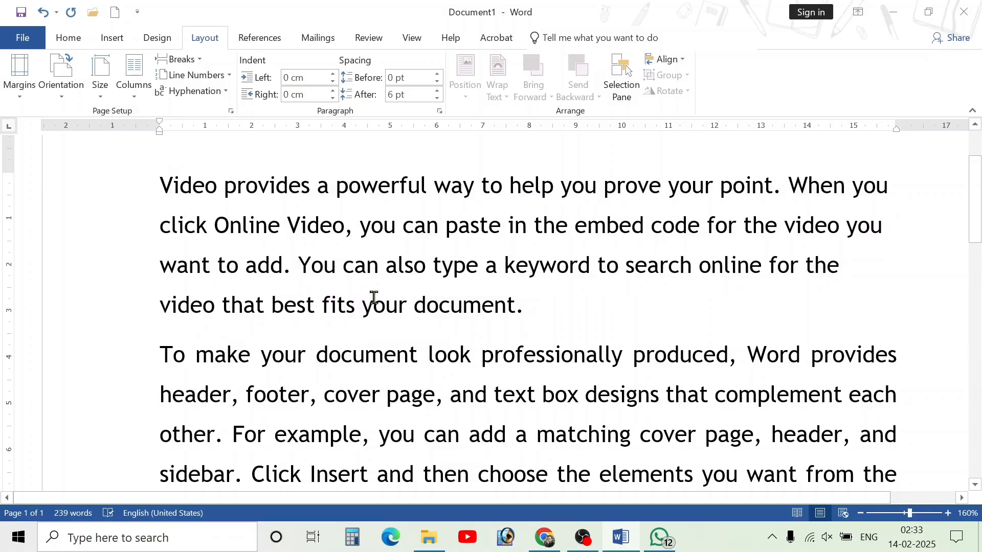
{"action": "left_click", "coordinate": [189, 60]}
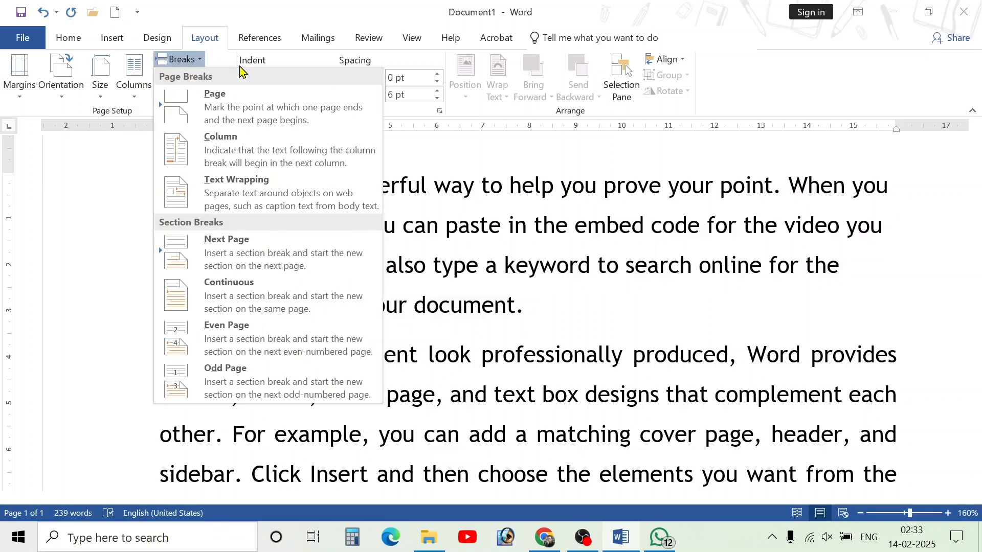
{"action": "left_click", "coordinate": [244, 188]}
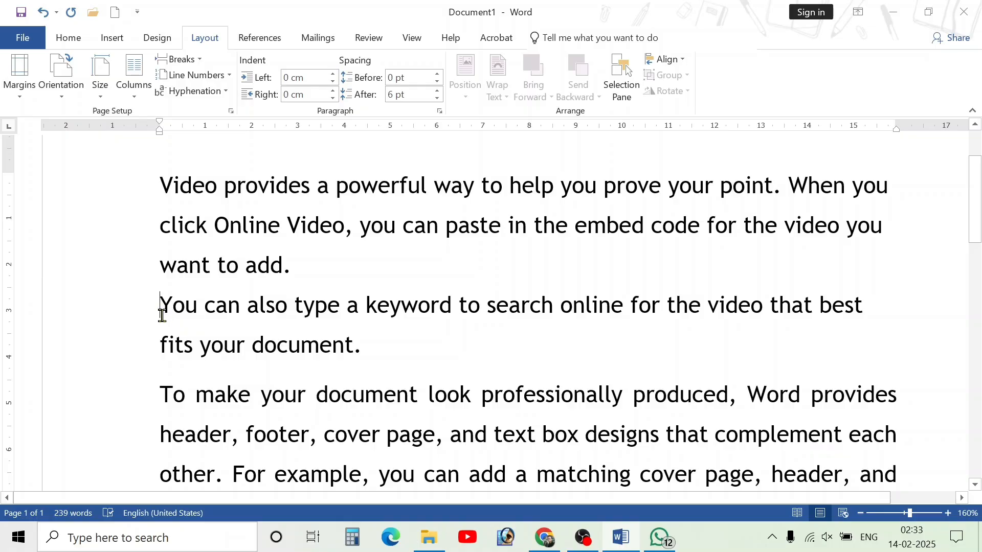
{"action": "left_click_drag", "start_coordinate": [300, 267], "coordinate": [351, 263]}
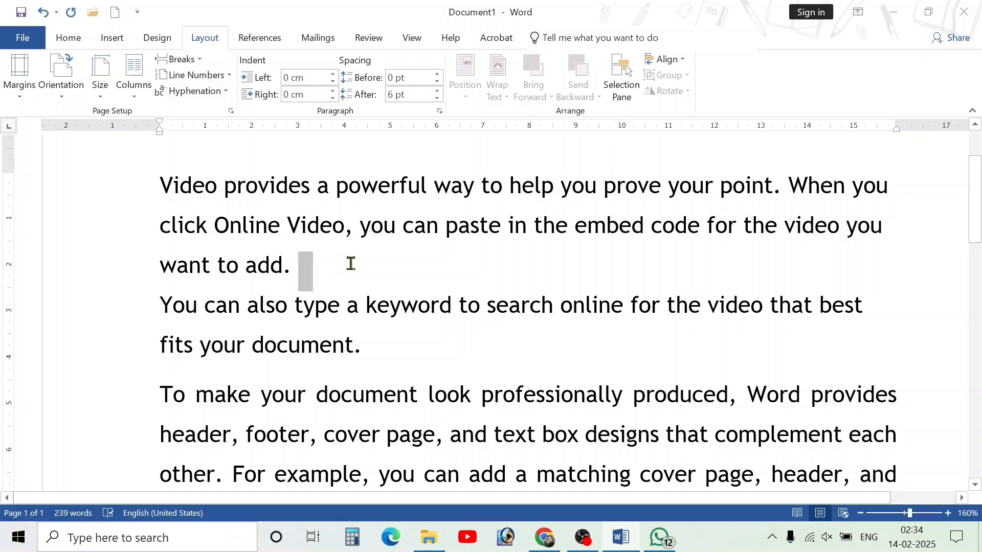
- Insert a text wrapping break before the sentence "Click Insert and then choose..." in the second paragraph
{"action": "left_click", "coordinate": [164, 305]}
{"action": "scroll", "coordinate": [353, 341], "scroll_direction": "down", "scroll_amount": 5}
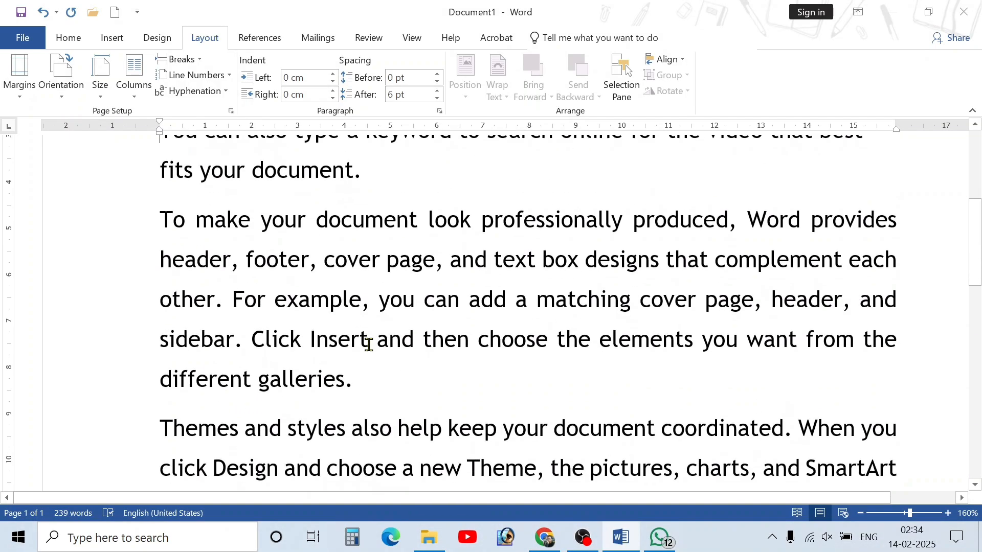
{"action": "left_click", "coordinate": [252, 278]}
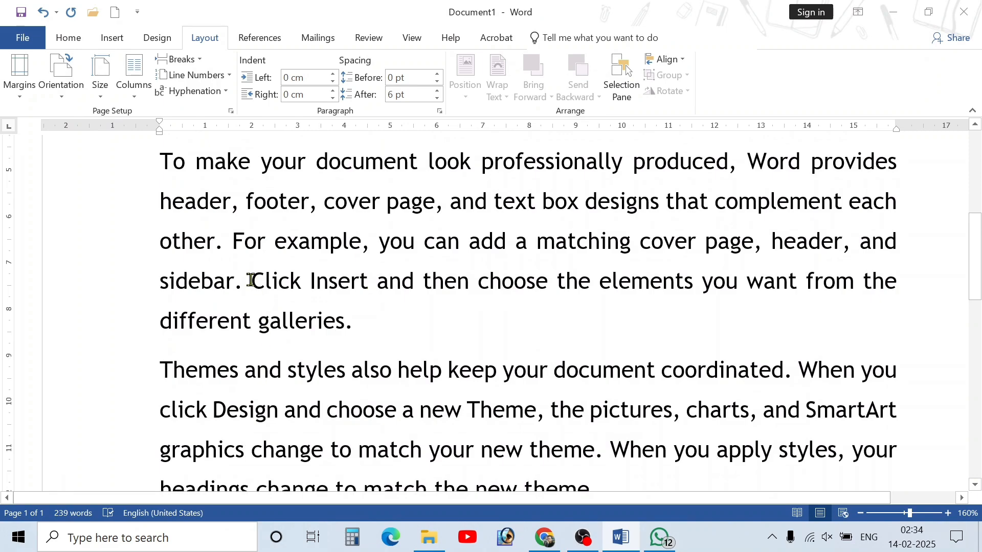
{"action": "left_click", "coordinate": [199, 60]}
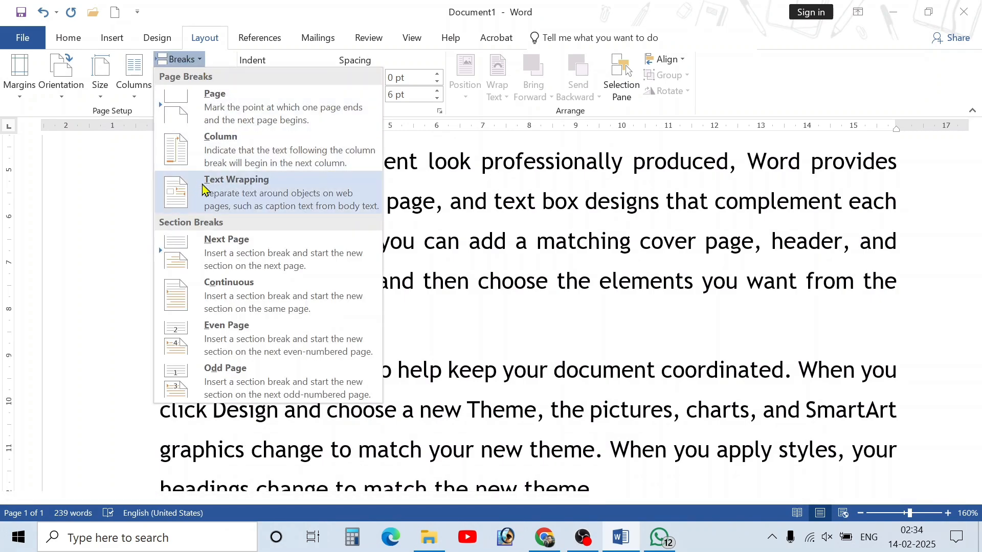
{"action": "left_click", "coordinate": [217, 192]}
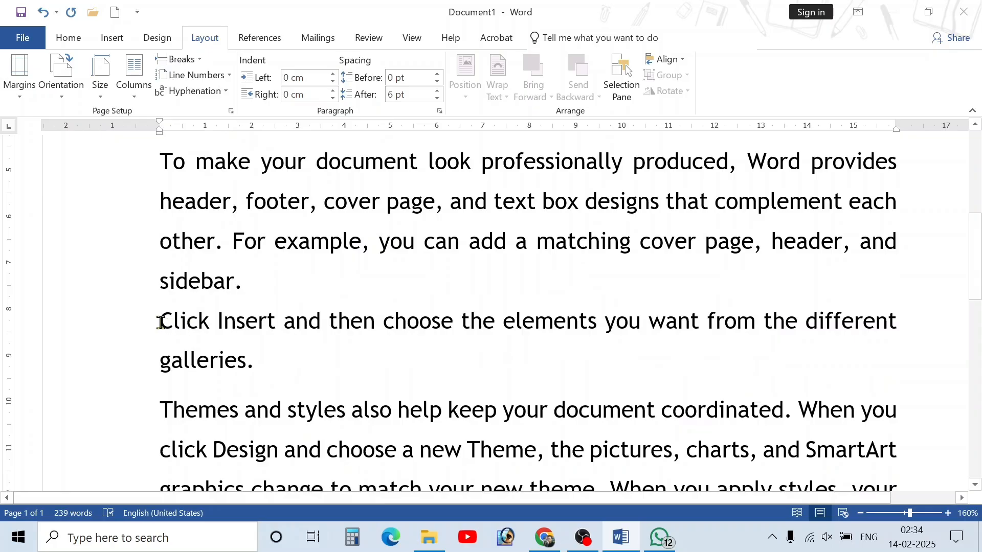
- Left-align the second paragraph, "To make your document look professionally produced..."
{"action": "left_click", "coordinate": [247, 364], "text": "shift"}
{"action": "left_click", "coordinate": [256, 366], "text": "shift"}
{"action": "left_click", "coordinate": [198, 60]}
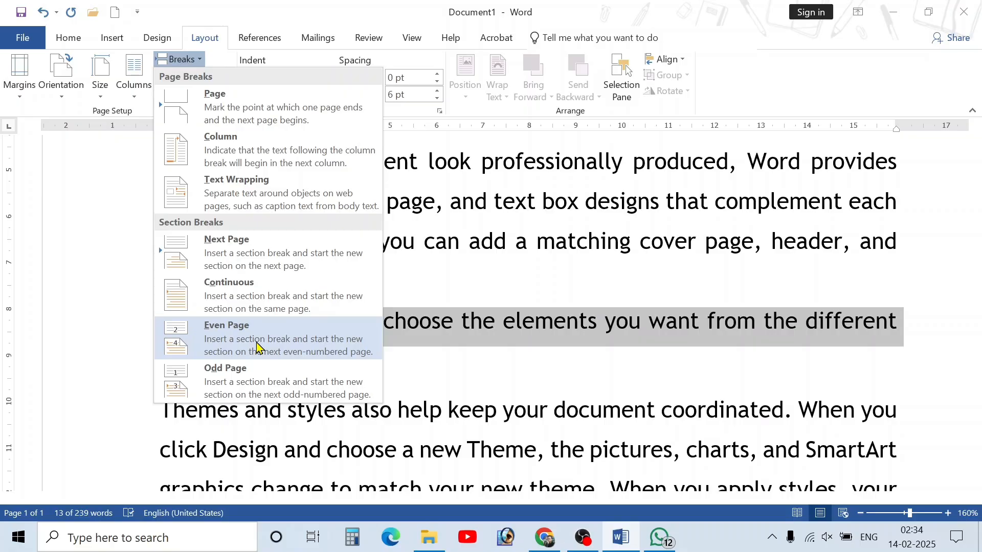
{"action": "key", "text": "Escape"}
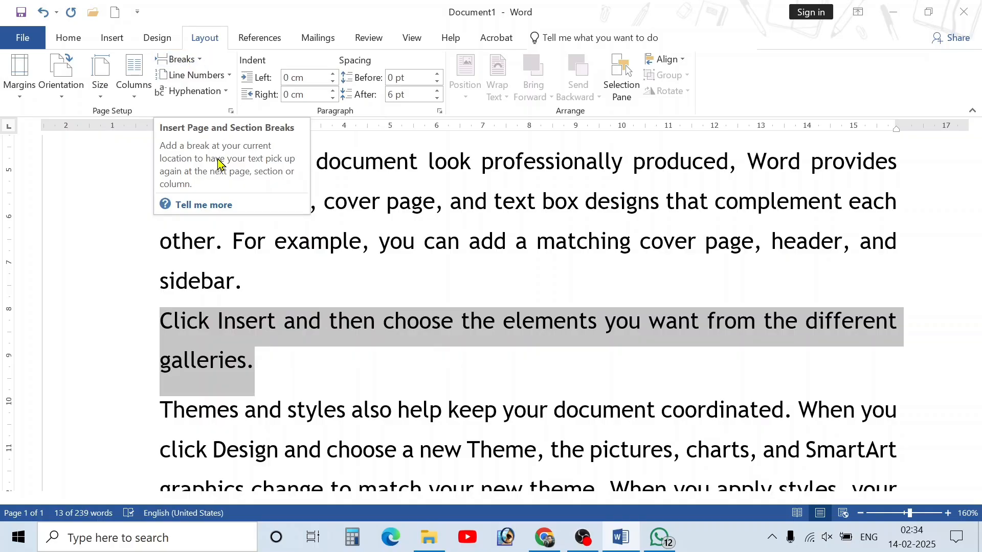
{"action": "left_click", "coordinate": [259, 241]}
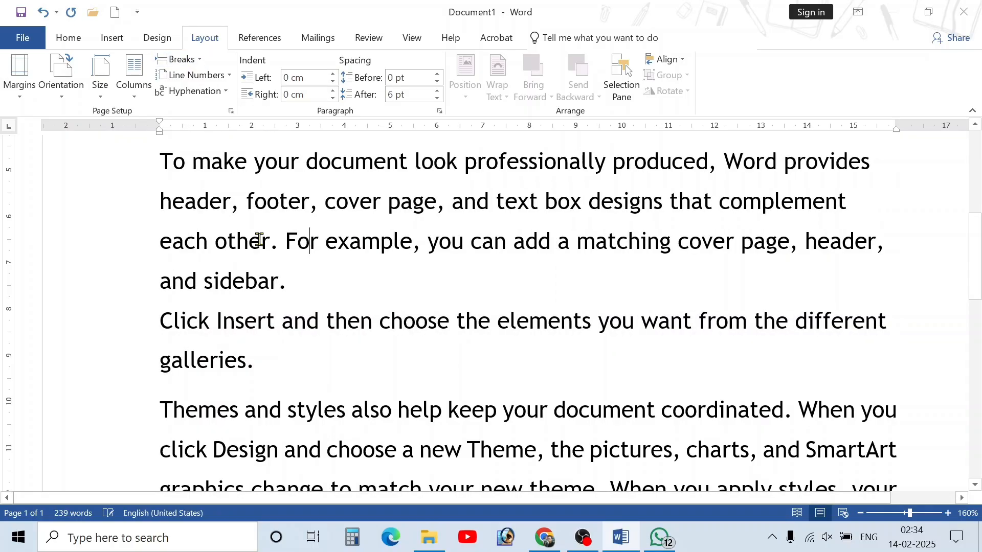
- Turn on continuous line numbers and review the numbering through the whole document
{"action": "left_click", "coordinate": [227, 78]}
{"action": "left_click", "coordinate": [207, 115]}
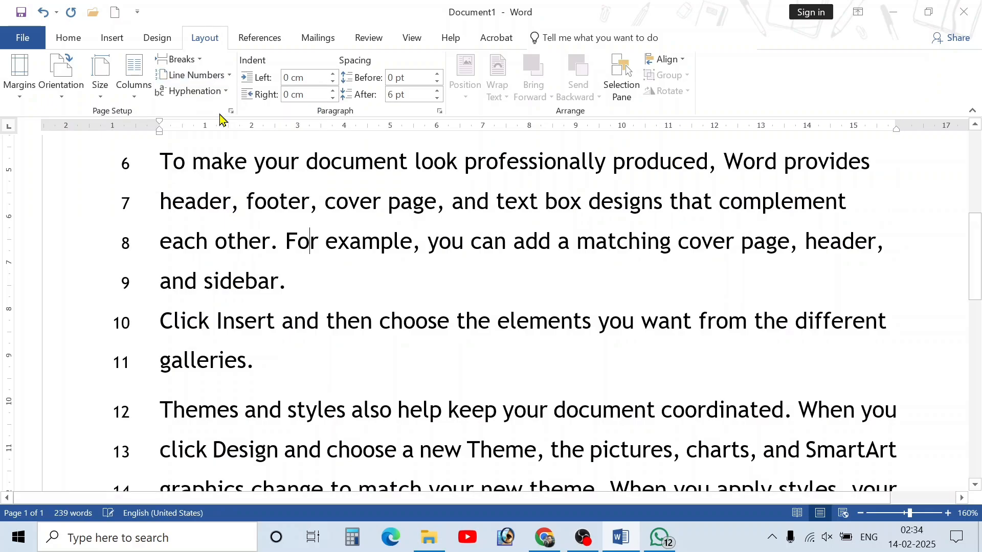
{"action": "scroll", "coordinate": [219, 283], "scroll_direction": "up", "scroll_amount": 6}
{"action": "scroll", "coordinate": [220, 281], "scroll_direction": "down", "scroll_amount": 10}
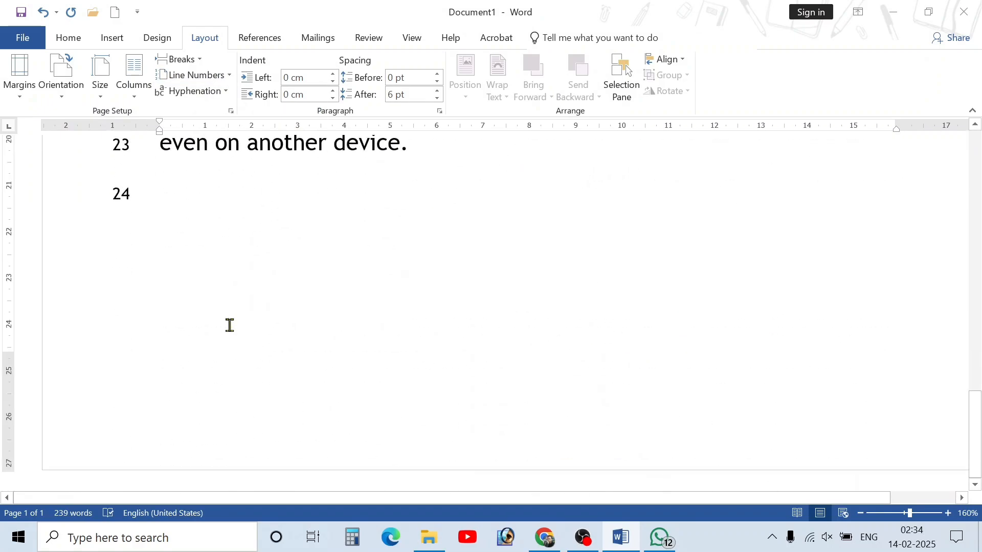
{"action": "scroll", "coordinate": [230, 333], "scroll_direction": "up", "scroll_amount": 9}
{"action": "scroll", "coordinate": [221, 333], "scroll_direction": "up", "scroll_amount": 3}
{"action": "scroll", "coordinate": [239, 344], "scroll_direction": "down", "scroll_amount": 10}
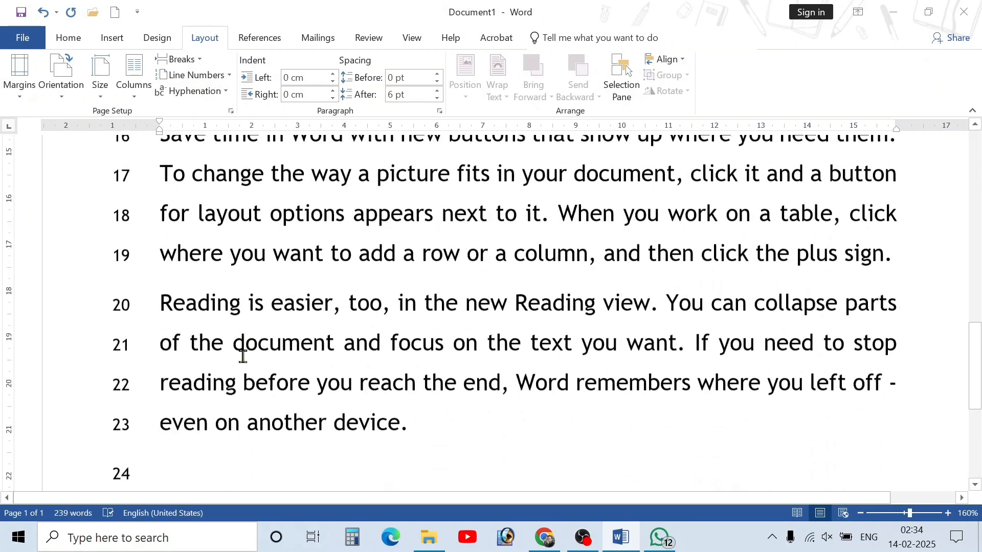
{"action": "scroll", "coordinate": [248, 379], "scroll_direction": "up", "scroll_amount": 8}
{"action": "scroll", "coordinate": [241, 381], "scroll_direction": "up", "scroll_amount": 3}
- Delete all the document's text and set line numbers to None
{"action": "key", "text": "ctrl+a"}
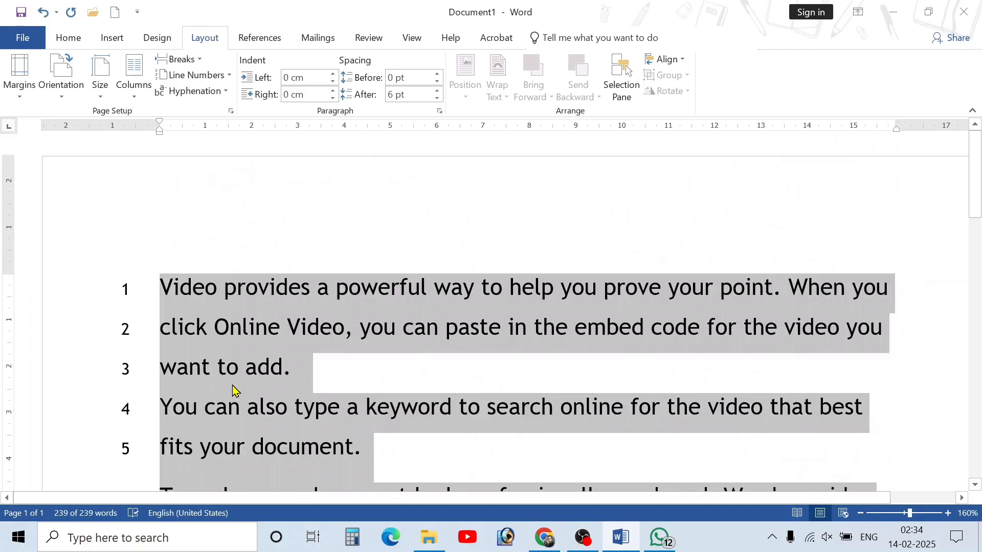
{"action": "key", "text": "Delete"}
{"action": "left_click", "coordinate": [197, 75]}
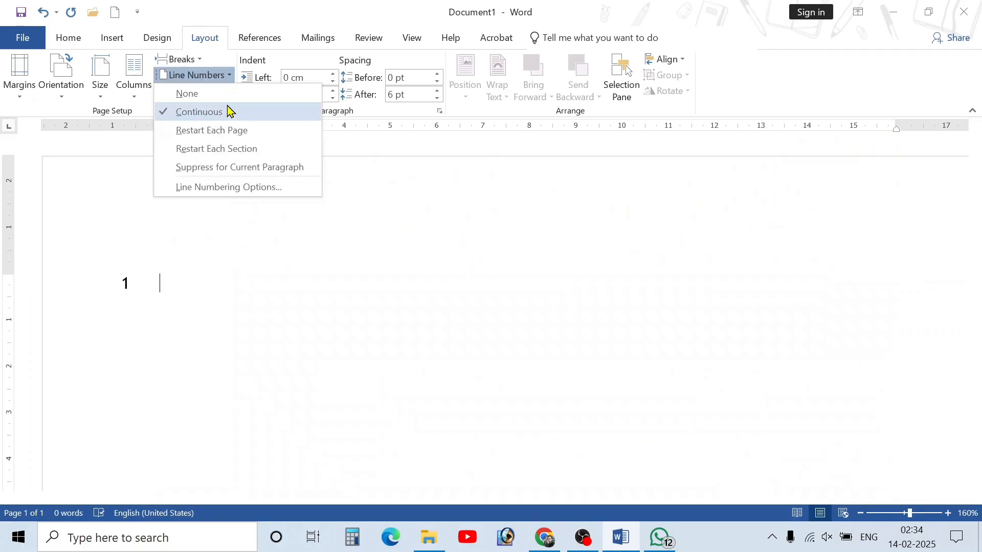
{"action": "left_click", "coordinate": [228, 98]}
- Generate sample text in the empty document with the formula =RAND(10,10)
{"action": "type", "text": "=RAND"}
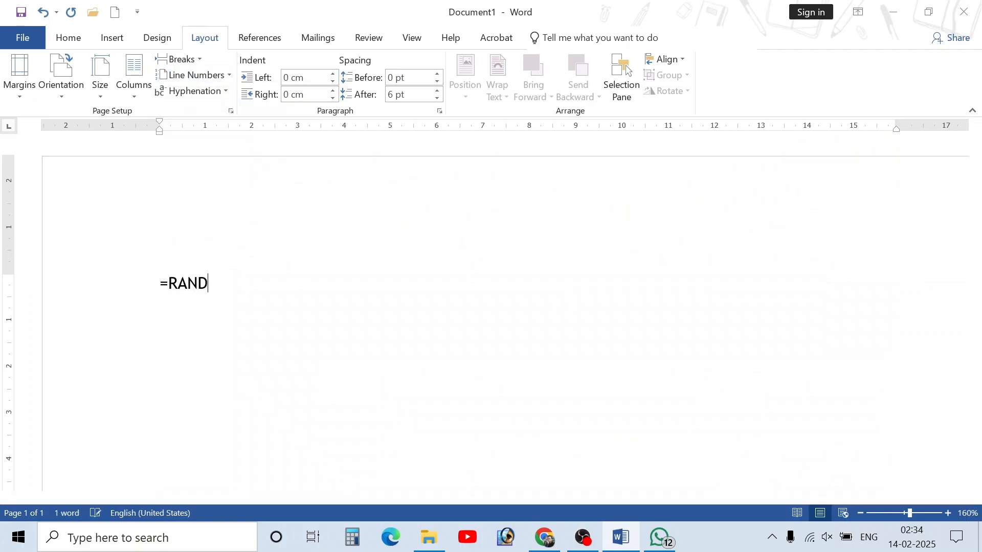
{"action": "type", "text": "("}
{"action": "scroll", "coordinate": [230, 107], "scroll_direction": "up", "scroll_amount": 3}
{"action": "type", "text": "10)"}
{"action": "type", "text": "10"}
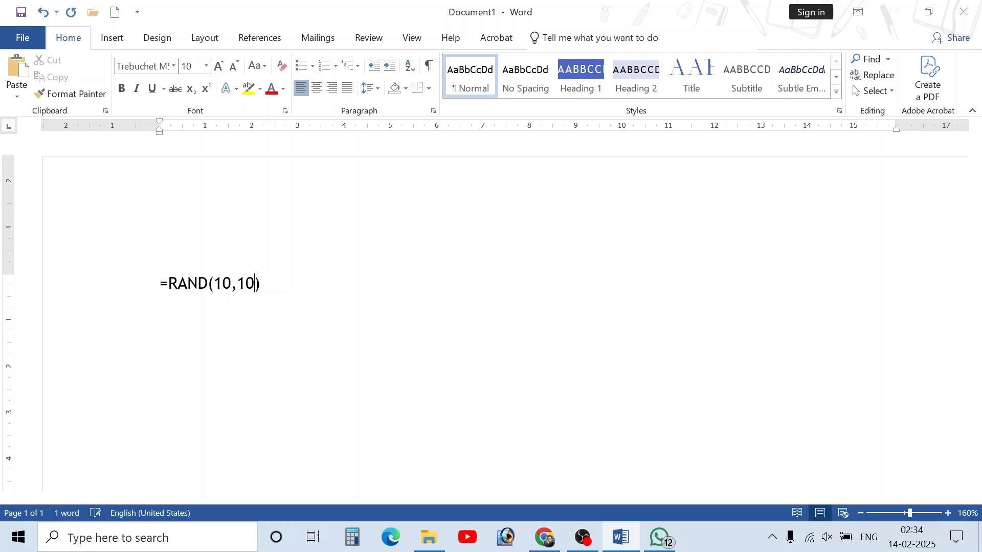
{"action": "key", "text": "Return"}
{"action": "key", "text": "Return"}
{"action": "scroll", "coordinate": [390, 386], "scroll_direction": "down", "scroll_amount": 3}
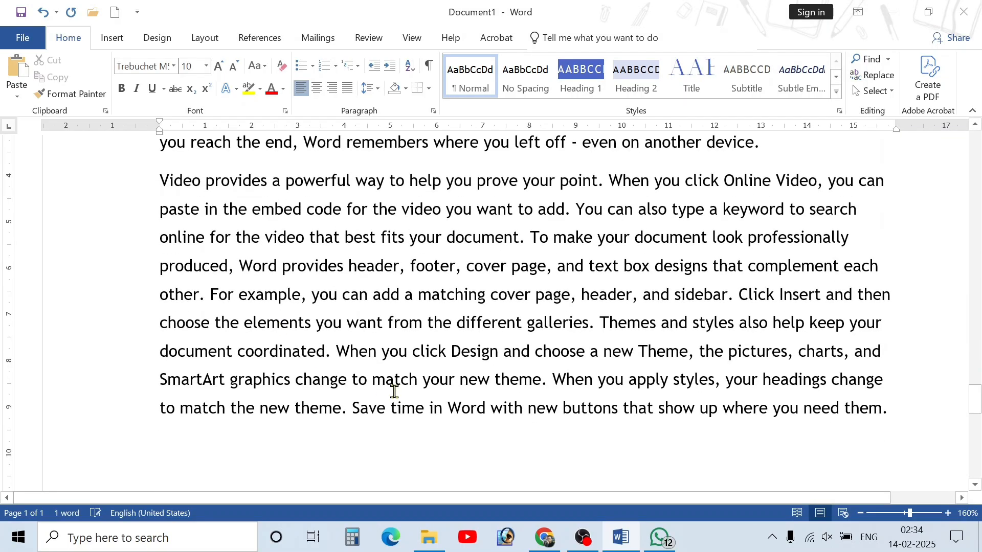
{"action": "scroll", "coordinate": [382, 395], "scroll_direction": "up", "scroll_amount": 2}
{"action": "scroll", "coordinate": [382, 397], "scroll_direction": "down", "scroll_amount": 4, "text": "ctrl"}
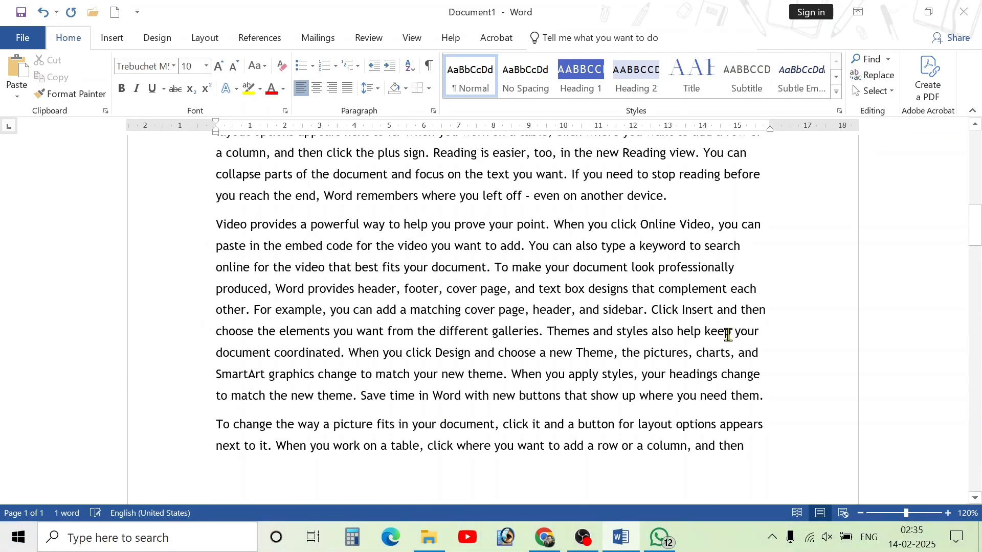
- Apply continuous line numbers to the sample text and check how the numbering carries on from page 1 to page 2
{"action": "left_click_drag", "start_coordinate": [973, 256], "coordinate": [975, 134]}
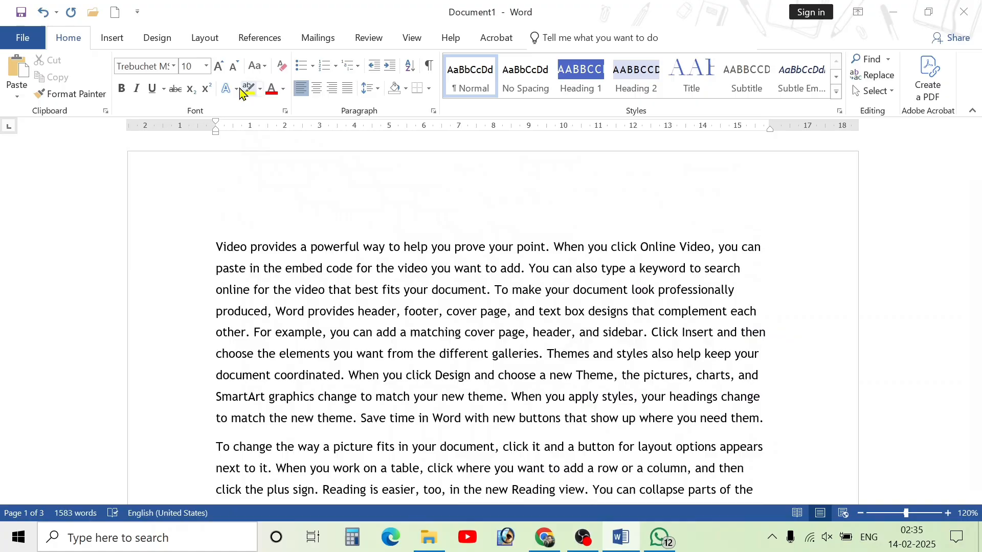
{"action": "left_click", "coordinate": [212, 45]}
{"action": "left_click", "coordinate": [217, 76]}
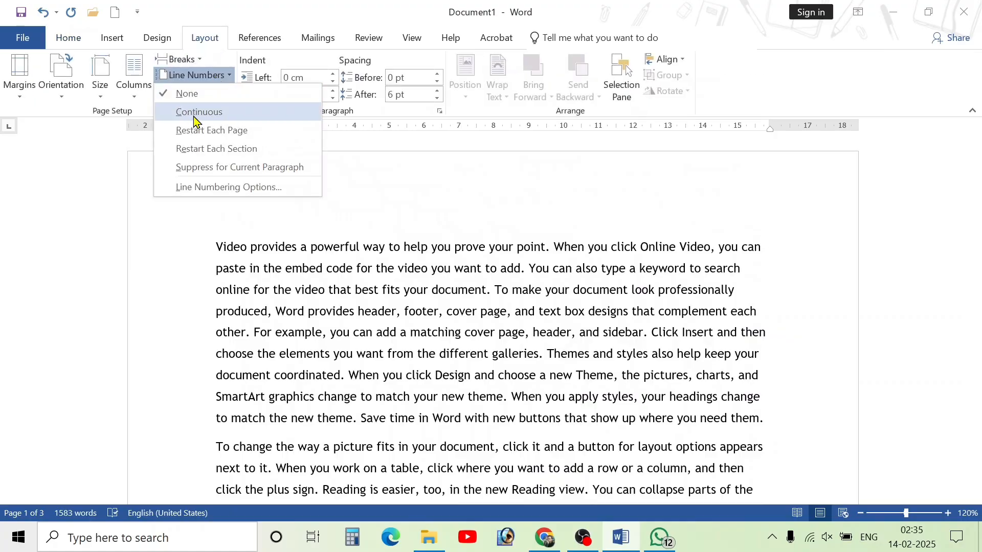
{"action": "left_click", "coordinate": [194, 113]}
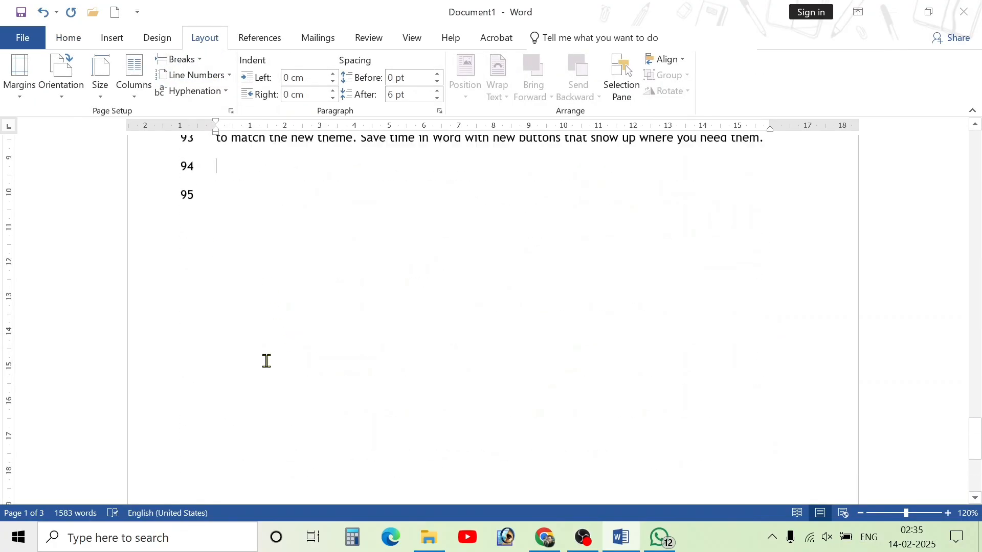
{"action": "scroll", "coordinate": [267, 361], "scroll_direction": "up", "scroll_amount": 20}
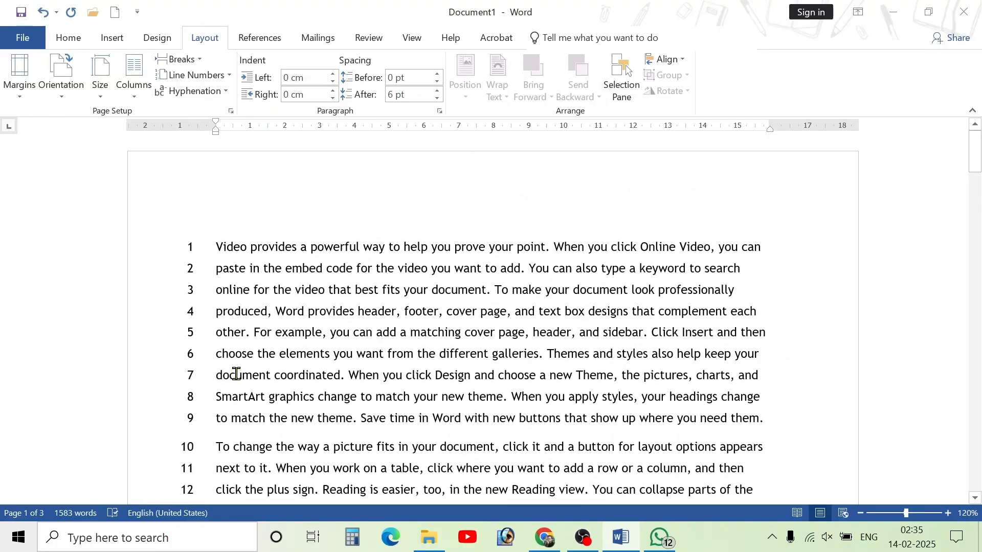
{"action": "scroll", "coordinate": [236, 375], "scroll_direction": "down", "scroll_amount": 10}
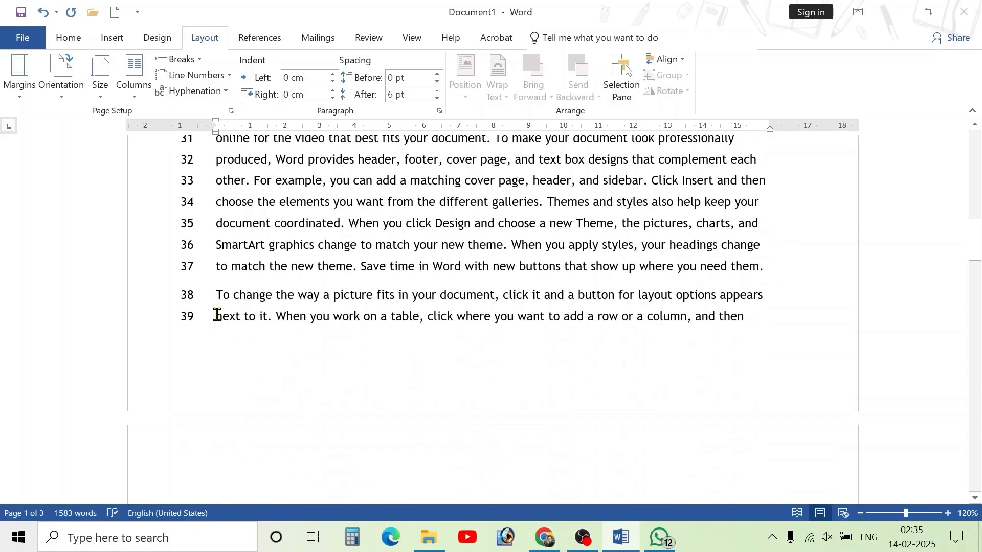
{"action": "scroll", "coordinate": [216, 315], "scroll_direction": "up", "scroll_amount": 2, "text": "ctrl"}
{"action": "scroll", "coordinate": [204, 329], "scroll_direction": "down", "scroll_amount": 5}
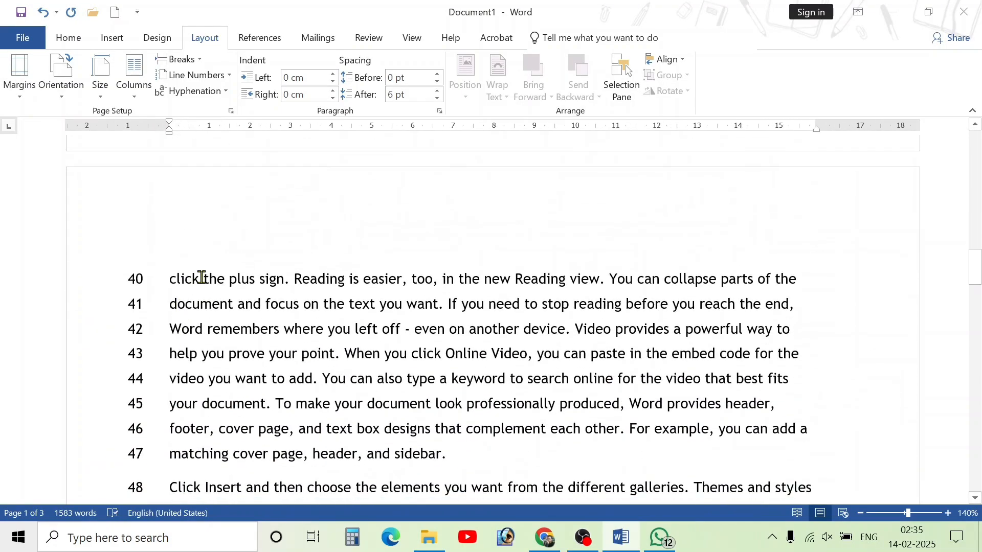
- From the start of page 2, switch the line numbers to Restart Each Page and check the numbering across the pages
{"action": "left_click", "coordinate": [165, 279]}
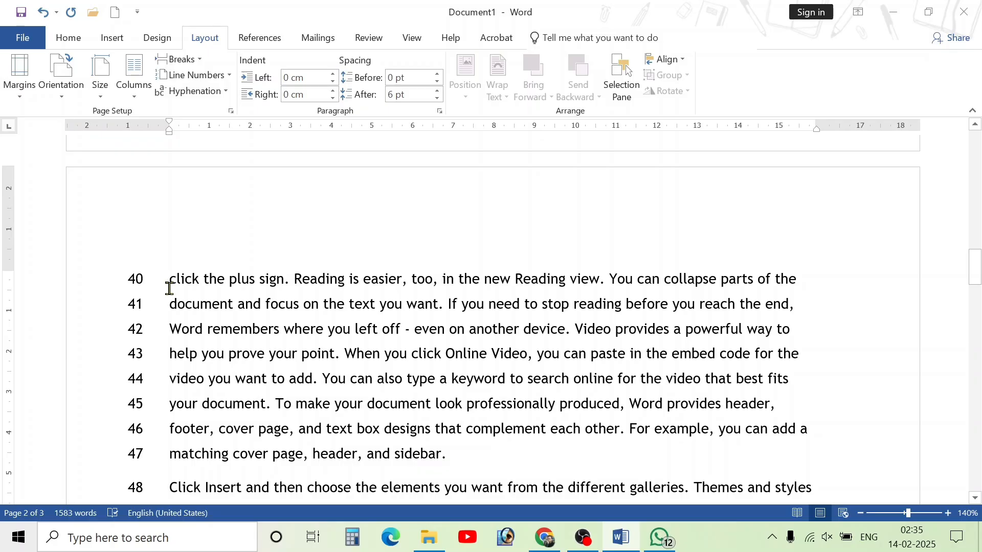
{"action": "left_click", "coordinate": [194, 75]}
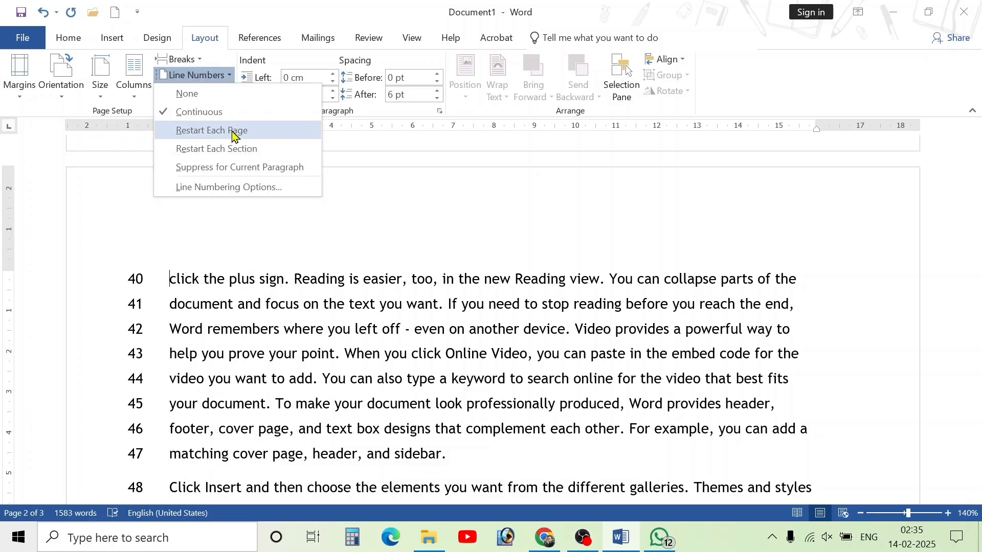
{"action": "left_click", "coordinate": [209, 134]}
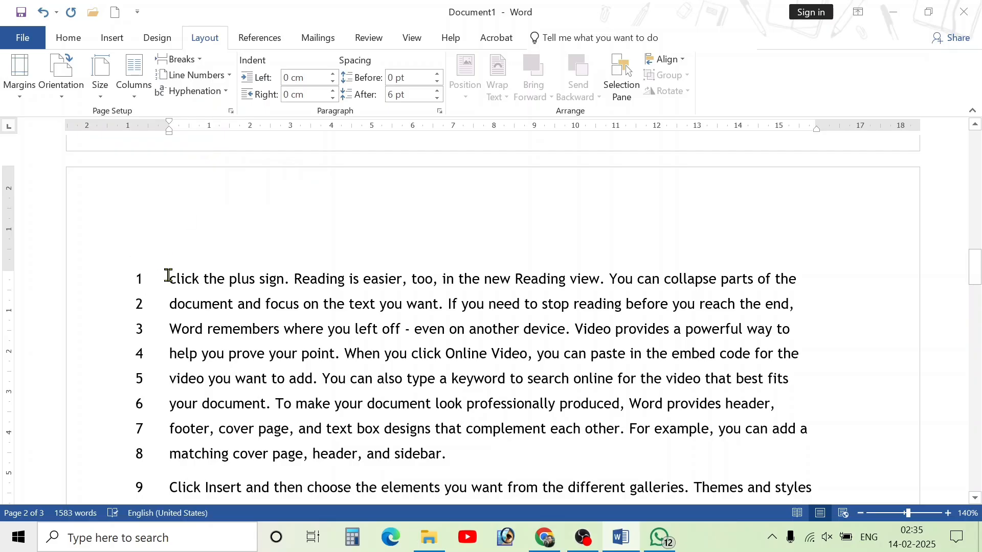
{"action": "scroll", "coordinate": [169, 275], "scroll_direction": "down", "scroll_amount": 15}
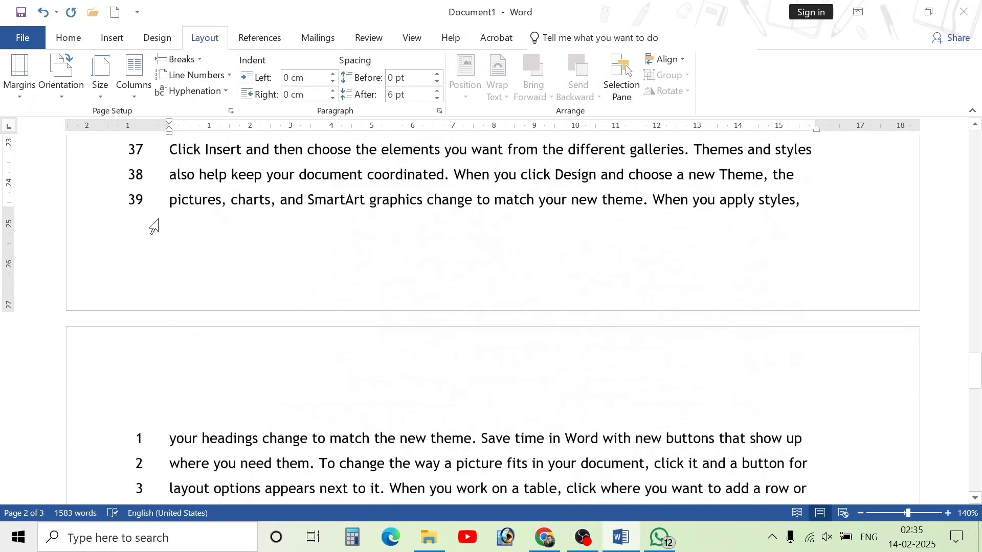
{"action": "scroll", "coordinate": [167, 207], "scroll_direction": "down", "scroll_amount": 12}
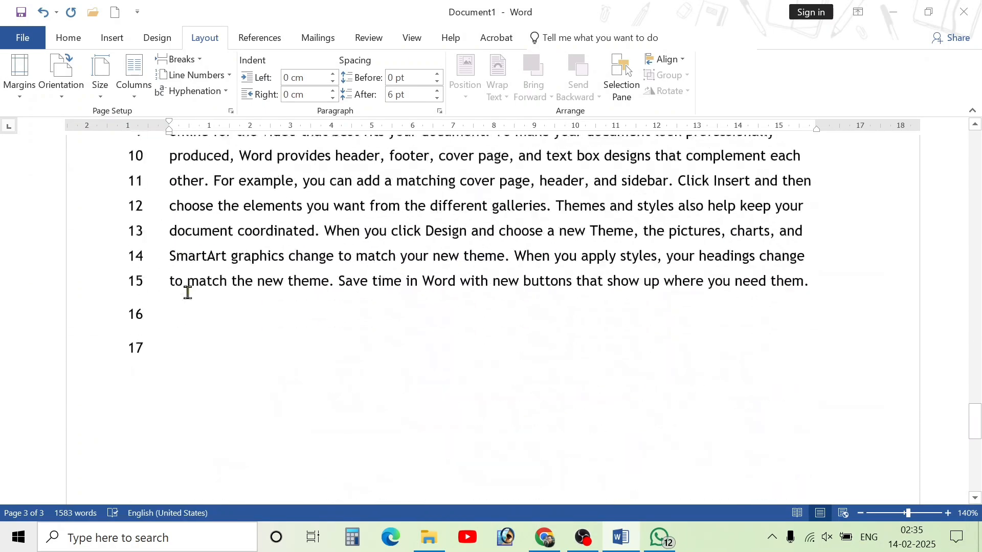
{"action": "scroll", "coordinate": [194, 323], "scroll_direction": "up", "scroll_amount": 20}
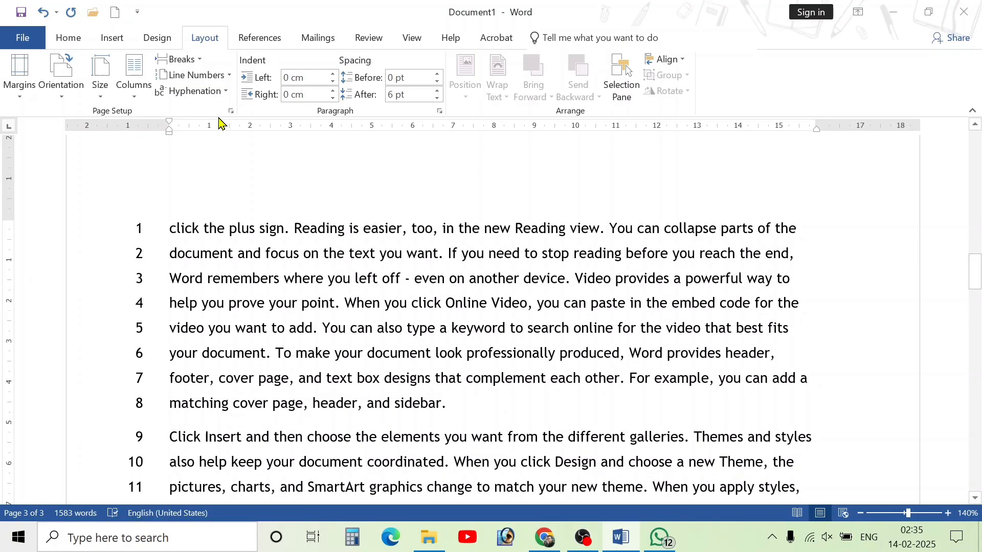
- Suppress line numbers for the first paragraph, "Video provides a powerful way..."
{"action": "left_click", "coordinate": [214, 84]}
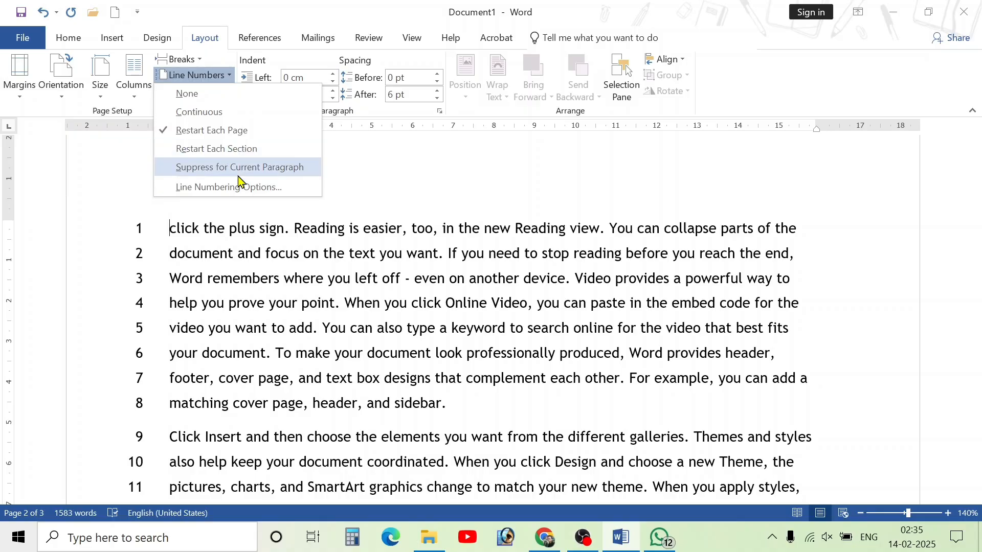
{"action": "scroll", "coordinate": [496, 358], "scroll_direction": "up", "scroll_amount": 15}
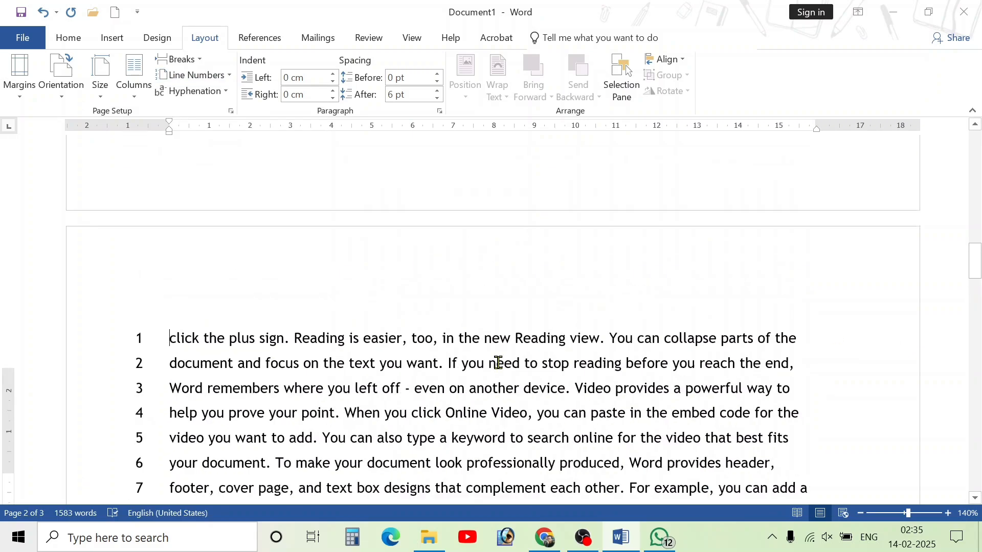
{"action": "left_click", "coordinate": [176, 270]}
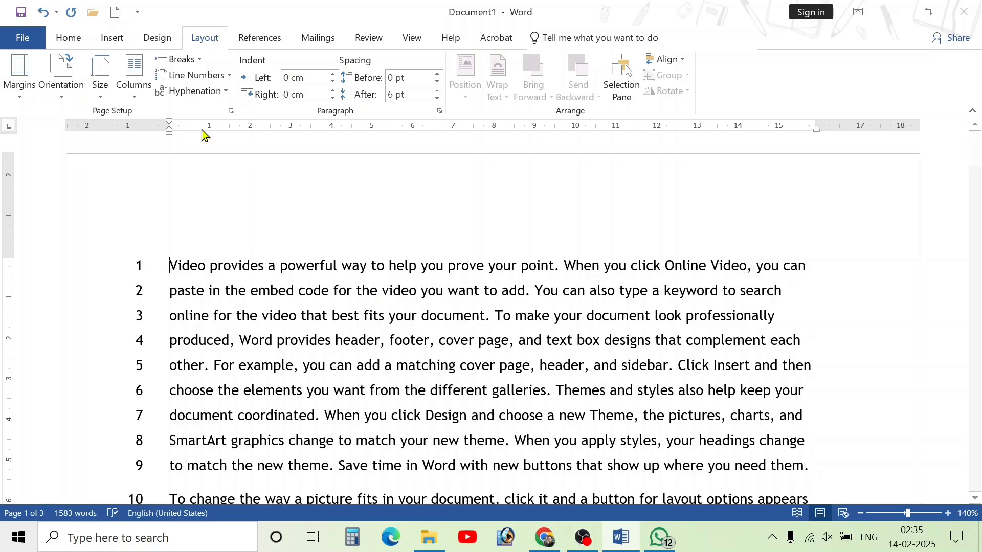
{"action": "left_click", "coordinate": [193, 75]}
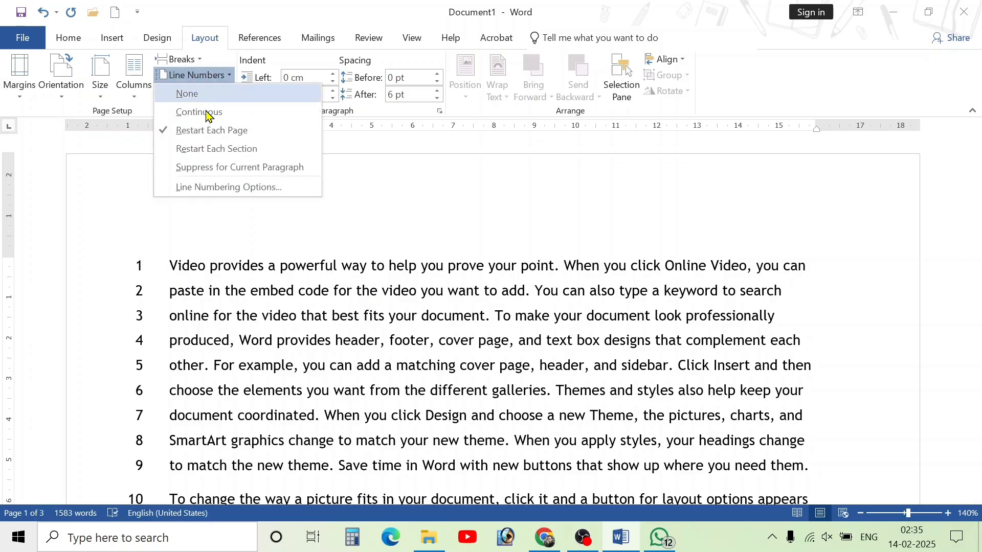
{"action": "left_click", "coordinate": [200, 168]}
{"action": "scroll", "coordinate": [215, 317], "scroll_direction": "down", "scroll_amount": 2}
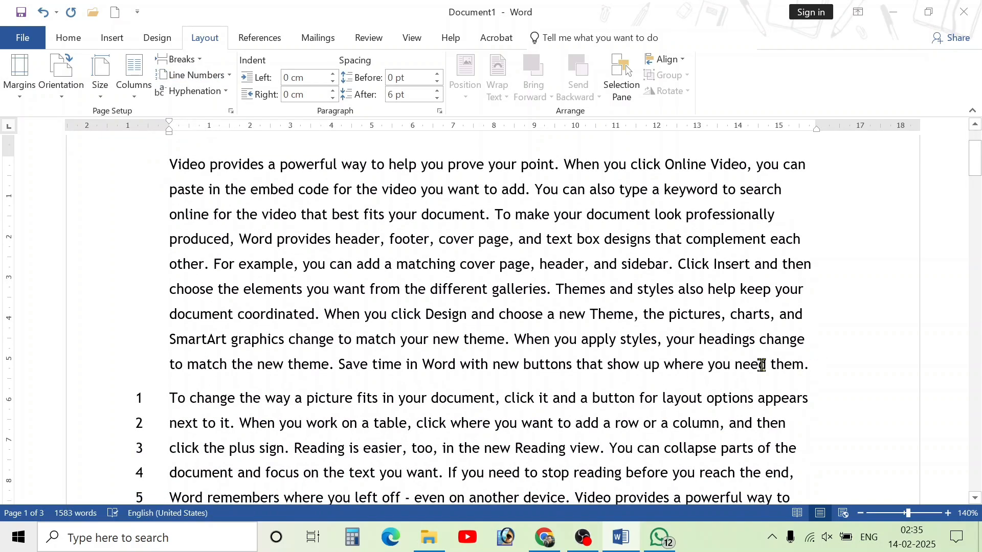
{"action": "left_click_drag", "start_coordinate": [809, 365], "coordinate": [153, 158]}
{"action": "left_click", "coordinate": [644, 314]}
{"action": "left_click_drag", "start_coordinate": [813, 366], "coordinate": [180, 176]}
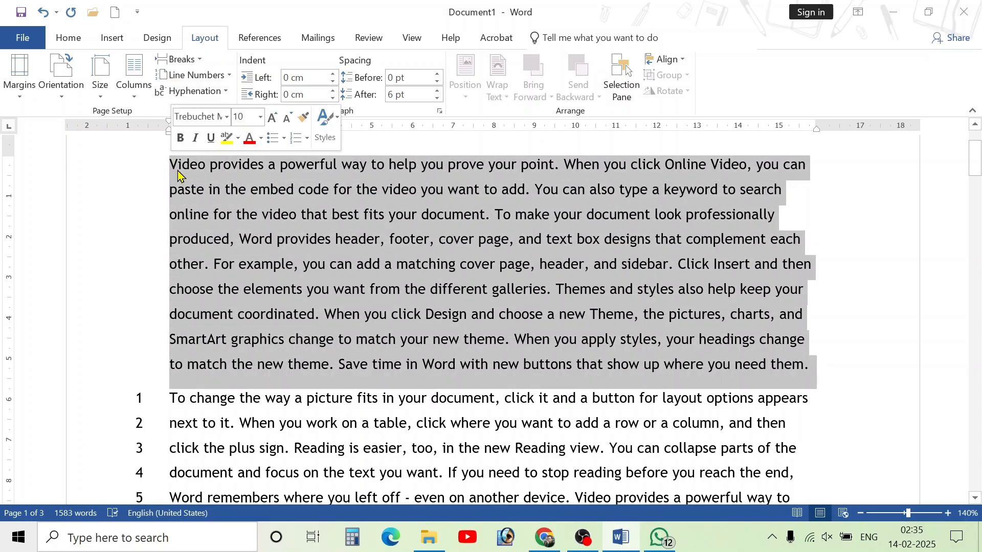
{"action": "left_click", "coordinate": [223, 243]}
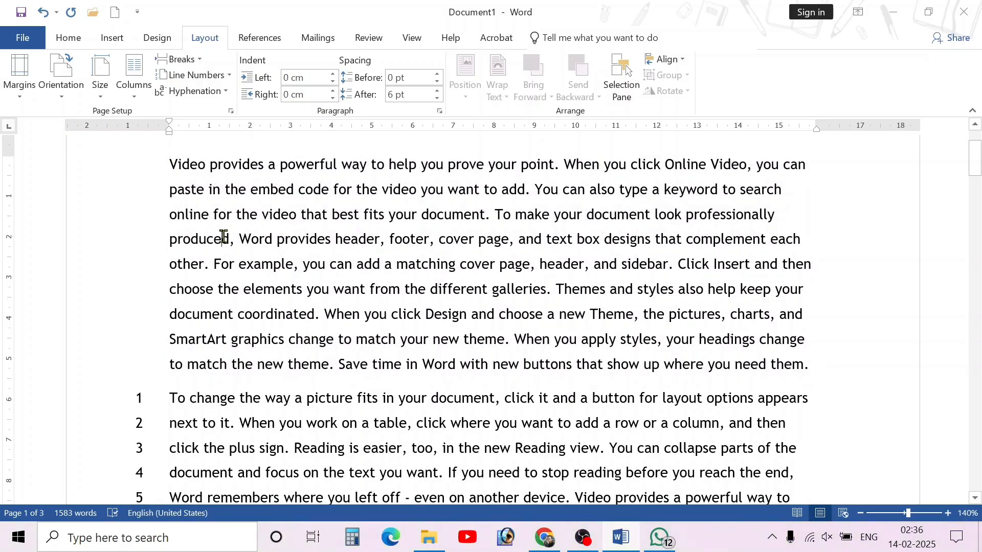
- Suppress line numbers for the page 2 paragraph that starts "Click Insert and then choose the elements"
{"action": "scroll", "coordinate": [224, 239], "scroll_direction": "down", "scroll_amount": 2}
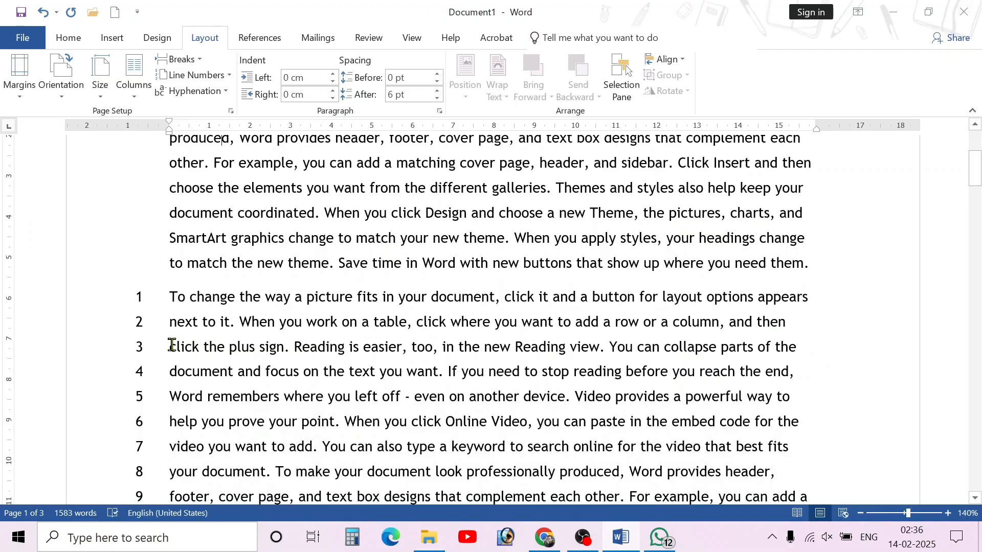
{"action": "scroll", "coordinate": [161, 332], "scroll_direction": "down", "scroll_amount": 3}
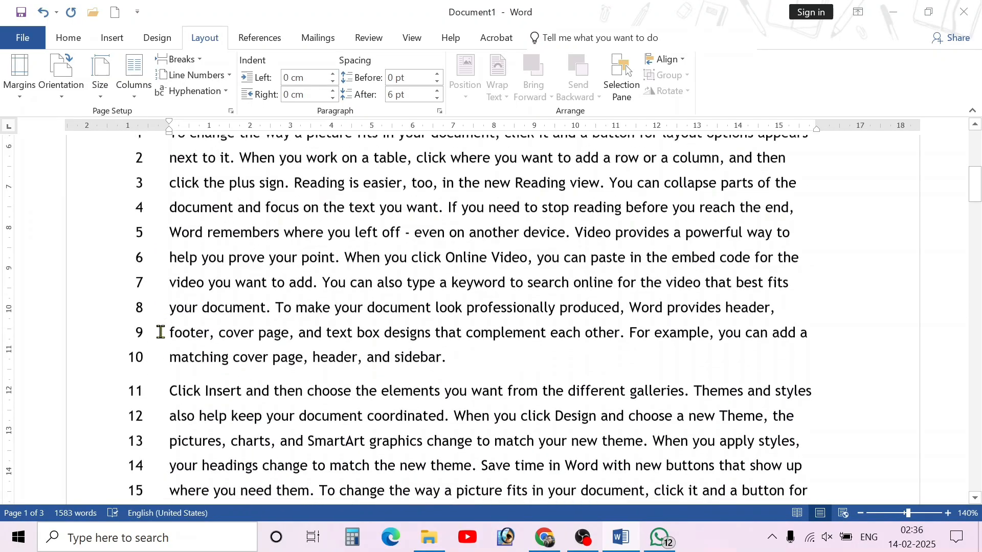
{"action": "scroll", "coordinate": [160, 332], "scroll_direction": "up", "scroll_amount": 2}
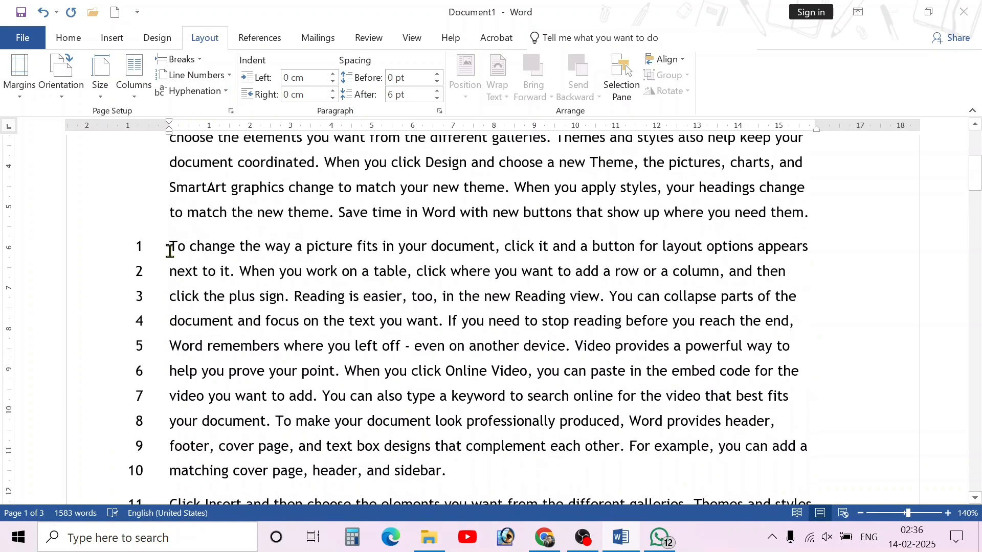
{"action": "scroll", "coordinate": [193, 340], "scroll_direction": "up", "scroll_amount": 3}
{"action": "scroll", "coordinate": [184, 357], "scroll_direction": "down", "scroll_amount": 6}
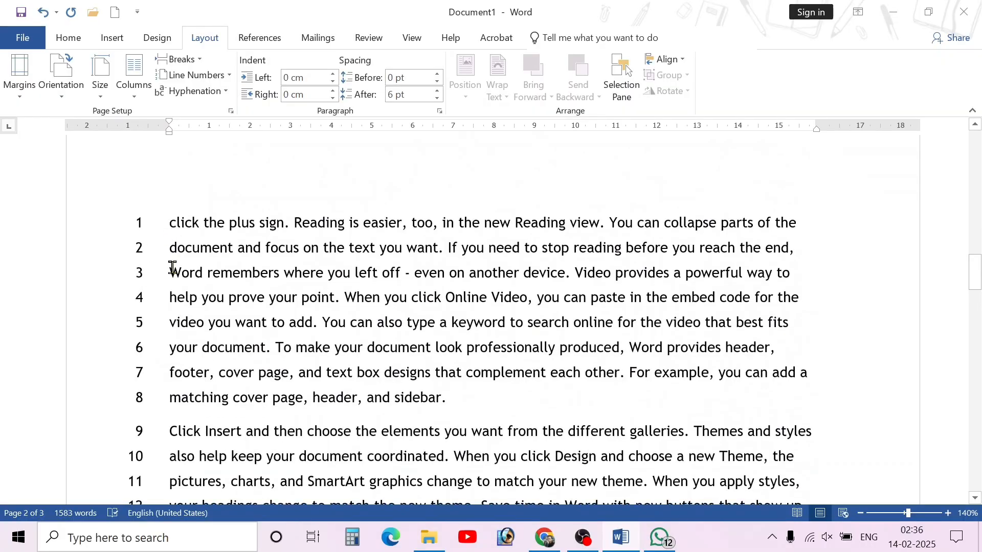
{"action": "scroll", "coordinate": [170, 380], "scroll_direction": "down", "scroll_amount": 2}
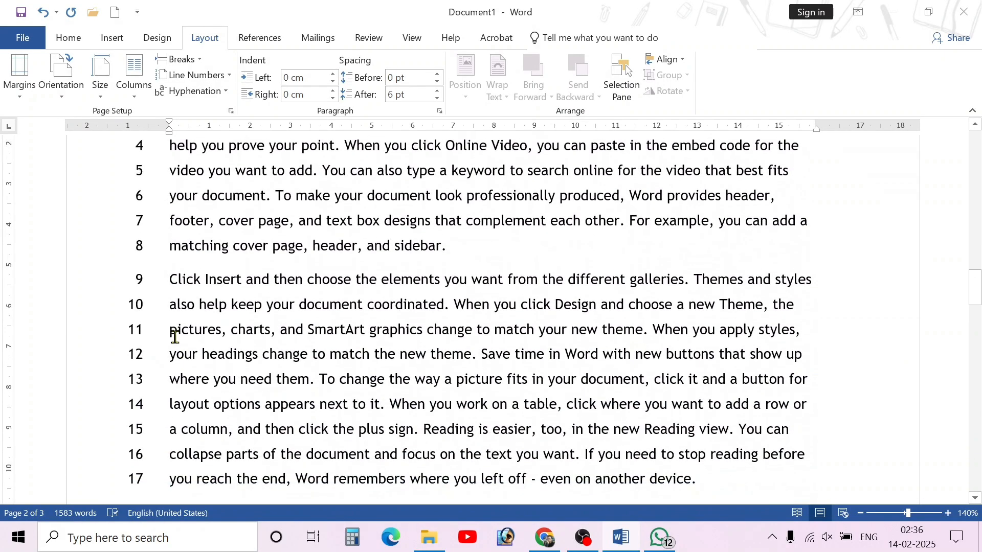
{"action": "left_click", "coordinate": [197, 75]}
{"action": "left_click", "coordinate": [230, 170]}
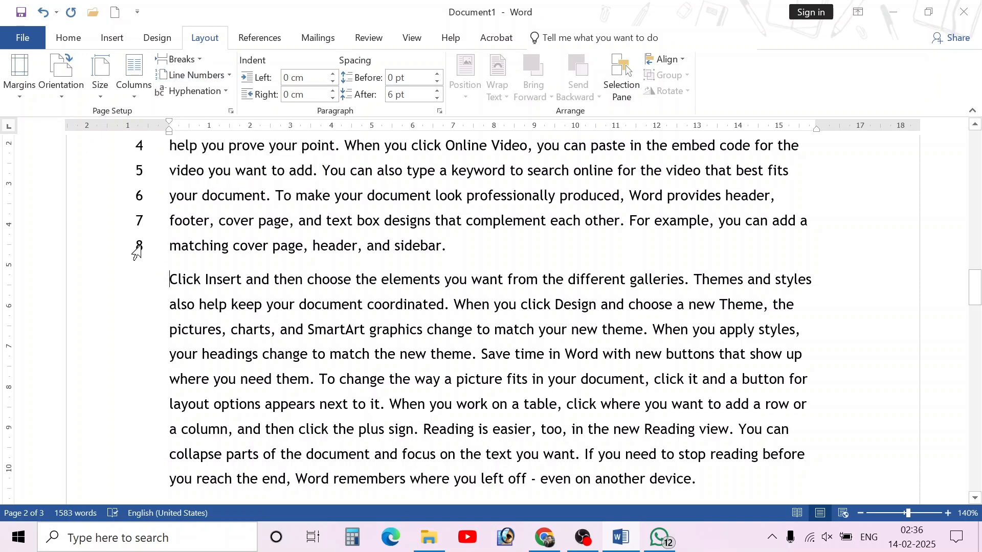
- Examine how the line numbering skips the suppressed page 2 paragraph and continues in the "Video provides a powerful way" paragraph below
{"action": "scroll", "coordinate": [171, 248], "scroll_direction": "down", "scroll_amount": 3}
{"action": "scroll", "coordinate": [164, 212], "scroll_direction": "up", "scroll_amount": 1}
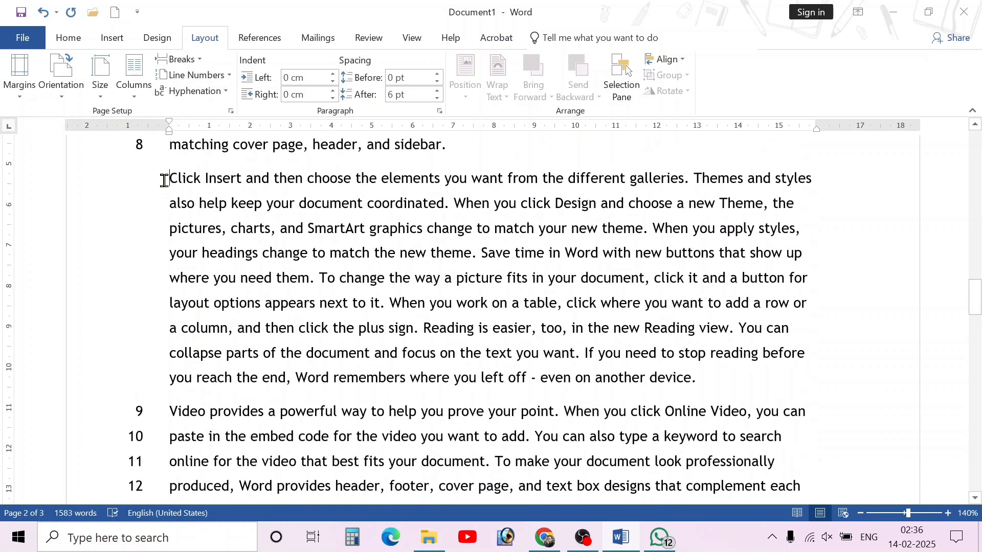
{"action": "left_click_drag", "start_coordinate": [167, 179], "coordinate": [741, 380]}
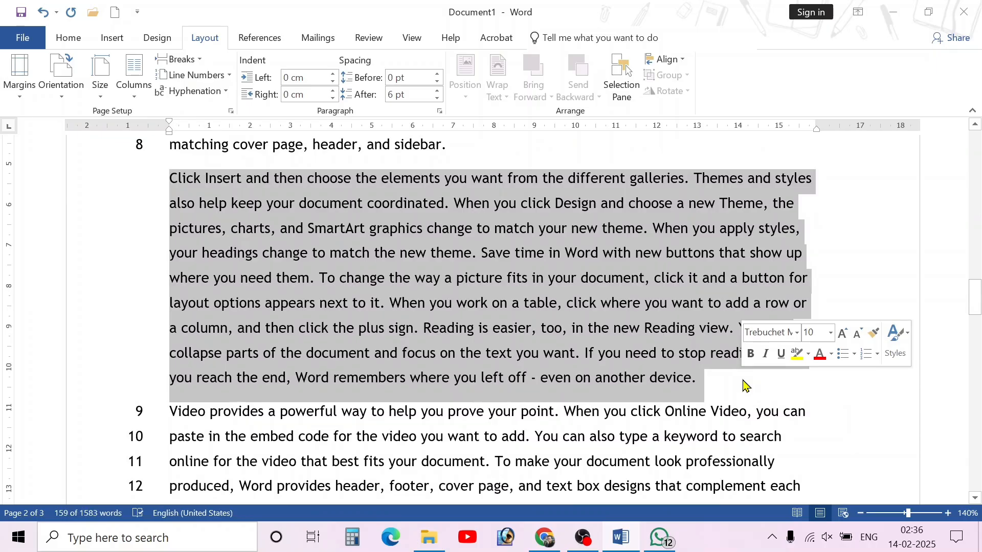
{"action": "scroll", "coordinate": [128, 344], "scroll_direction": "down", "scroll_amount": 1}
{"action": "left_click_drag", "start_coordinate": [163, 360], "coordinate": [249, 438]}
{"action": "left_click", "coordinate": [232, 392]}
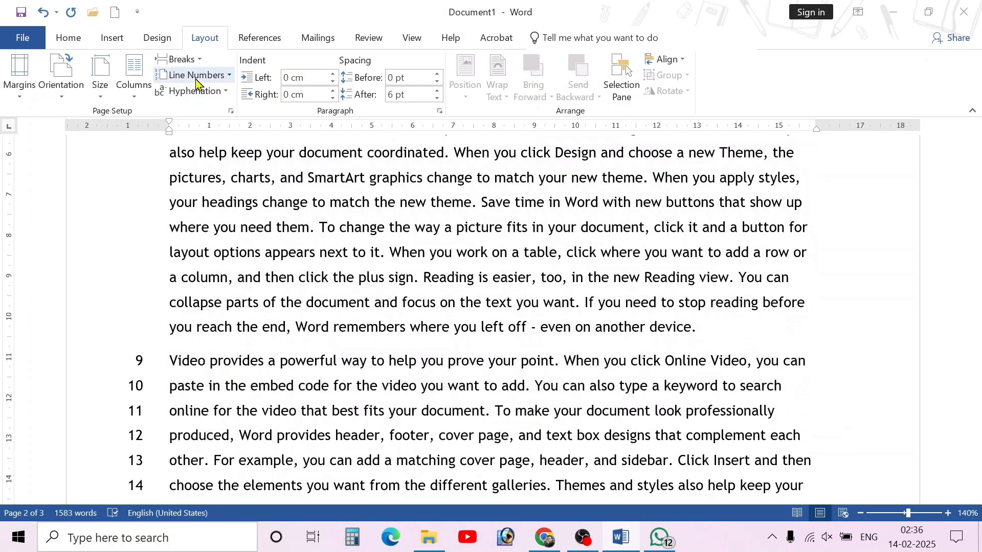
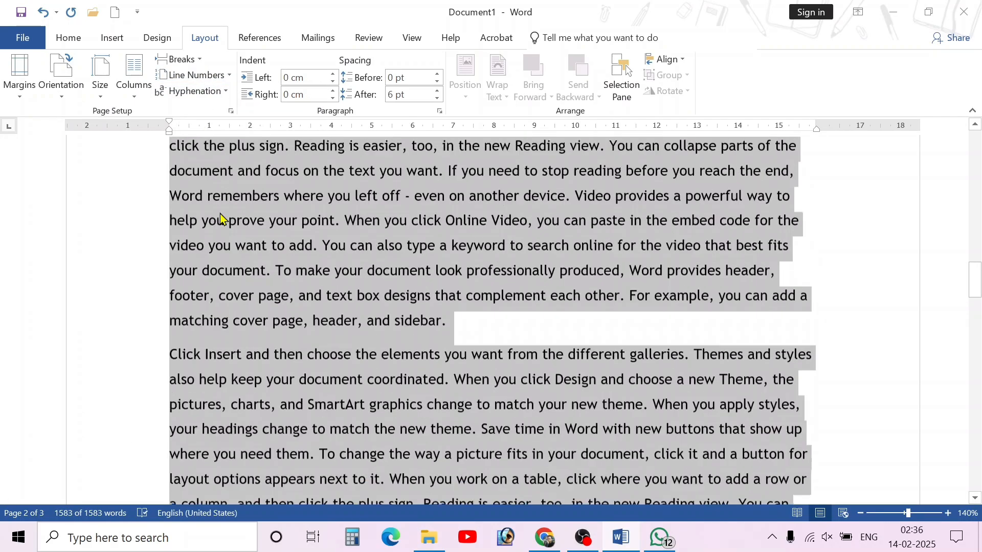
- Apply automatic hyphenation to the whole document and enlarge the view on the "pro-" break in the first paragraph
{"action": "left_click", "coordinate": [195, 95]}
{"action": "left_click", "coordinate": [199, 125]}
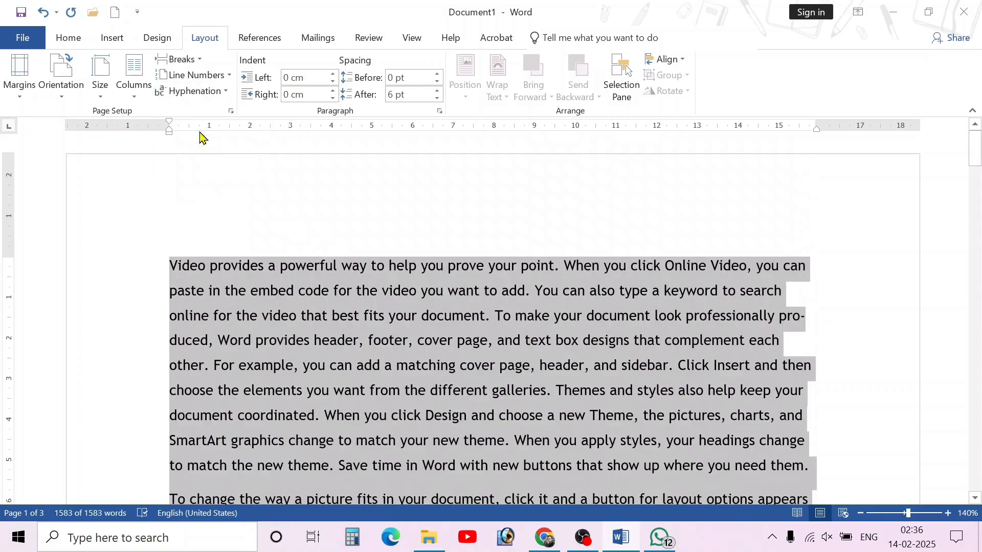
{"action": "left_click", "coordinate": [803, 376]}
{"action": "scroll", "coordinate": [831, 377], "scroll_direction": "up", "scroll_amount": 19}
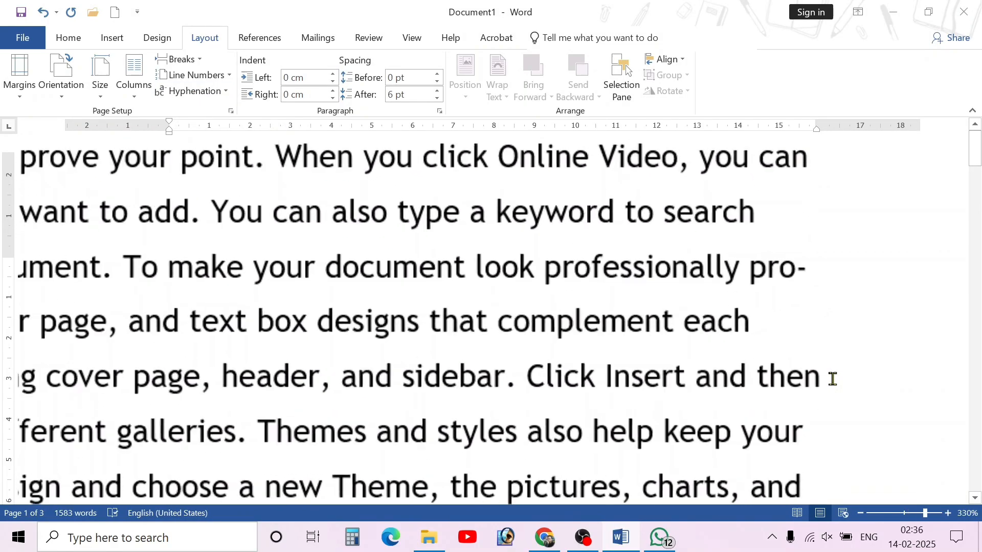
{"action": "left_click", "coordinate": [749, 268], "text": "ctrl"}
{"action": "left_click", "coordinate": [776, 264]}
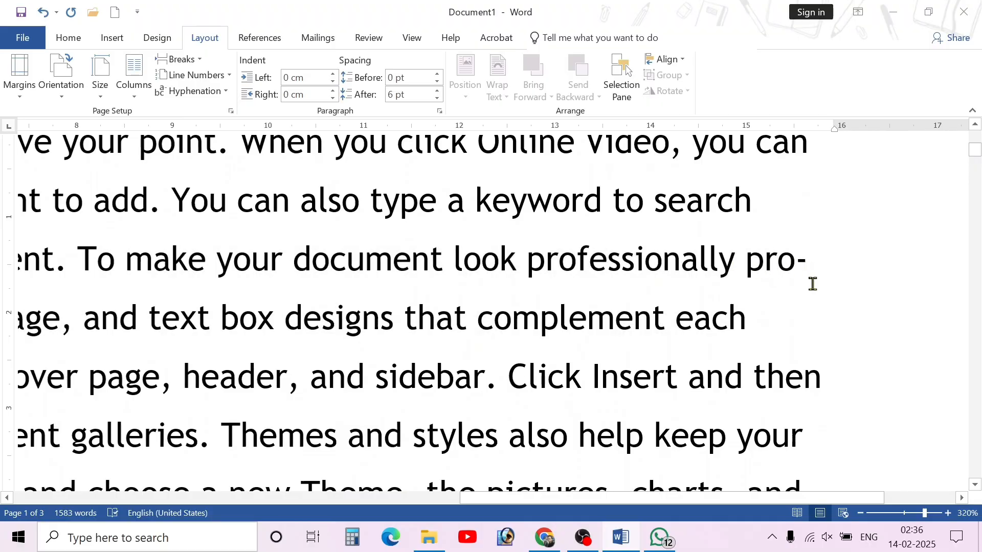
- Examine where the rest of the hyphenated word "produced" continues on the following line of the first paragraph
{"action": "scroll", "coordinate": [812, 284], "scroll_direction": "down", "scroll_amount": 5}
{"action": "left_click_drag", "start_coordinate": [680, 500], "coordinate": [355, 516]}
{"action": "scroll", "coordinate": [287, 431], "scroll_direction": "down", "scroll_amount": 6}
{"action": "scroll", "coordinate": [288, 430], "scroll_direction": "down", "scroll_amount": 7}
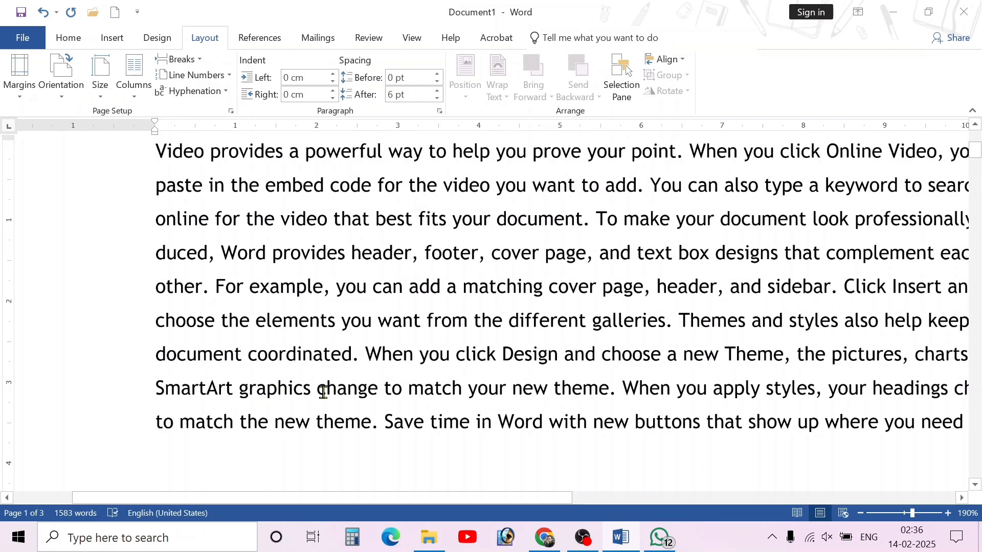
{"action": "left_click_drag", "start_coordinate": [804, 200], "coordinate": [830, 201]}
{"action": "left_click", "coordinate": [130, 240]}
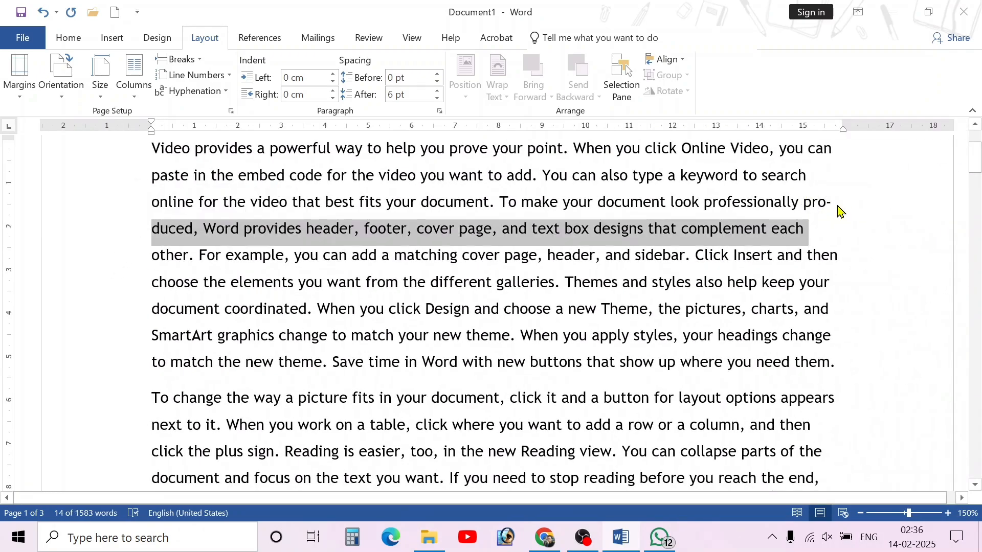
{"action": "left_click", "coordinate": [160, 228]}
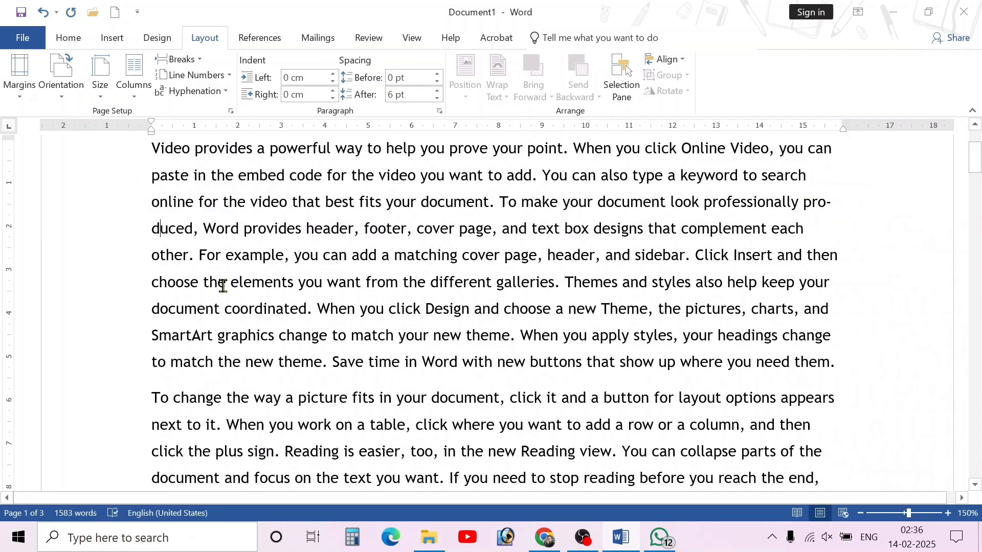
{"action": "double_click", "coordinate": [159, 232]}
- Look through pages 1 and 2 for more hyphenated line endings, including "pro-duced" in the page 2 paragraph
{"action": "scroll", "coordinate": [802, 353], "scroll_direction": "down", "scroll_amount": 3}
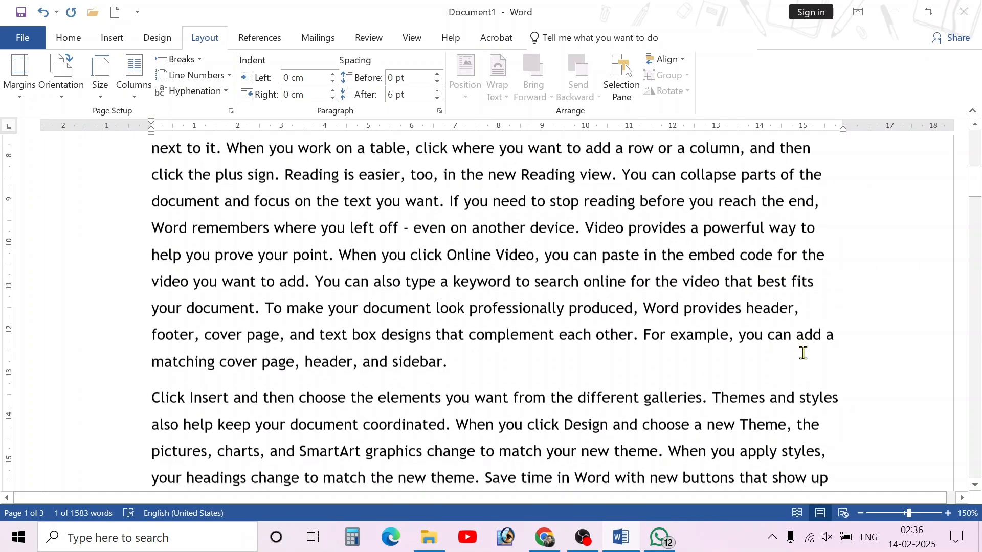
{"action": "scroll", "coordinate": [859, 366], "scroll_direction": "down", "scroll_amount": 8}
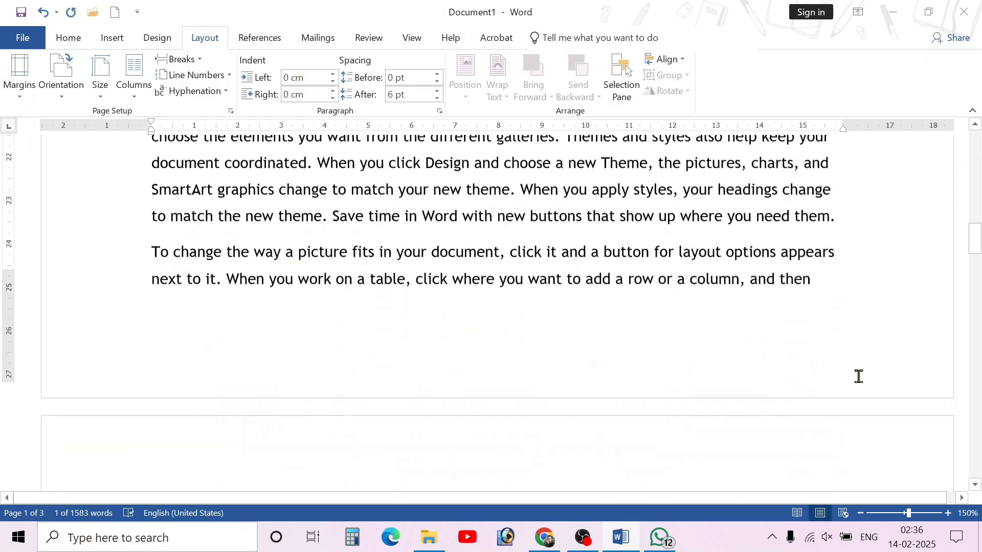
{"action": "scroll", "coordinate": [859, 376], "scroll_direction": "down", "scroll_amount": 8}
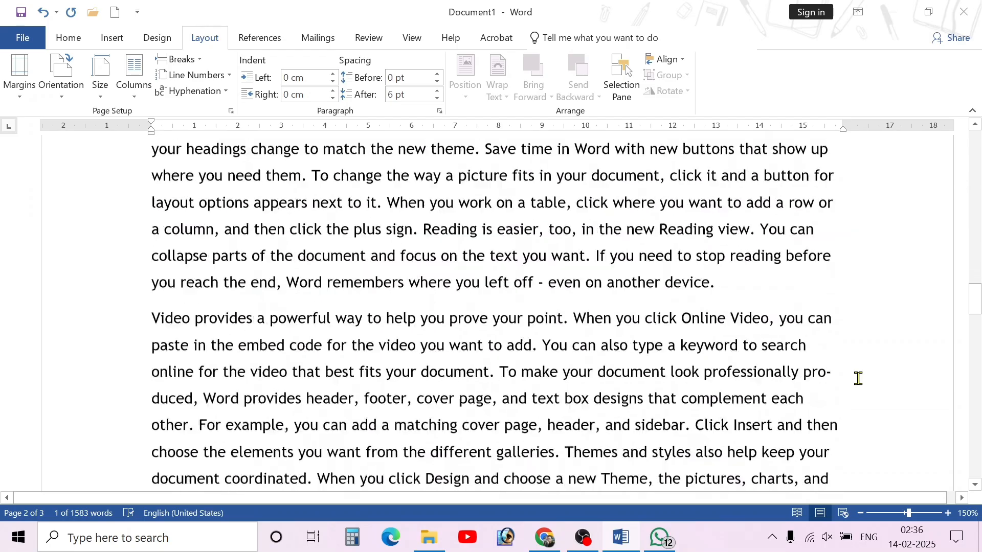
{"action": "scroll", "coordinate": [859, 379], "scroll_direction": "down", "scroll_amount": 2}
{"action": "left_click_drag", "start_coordinate": [803, 215], "coordinate": [834, 220]}
{"action": "scroll", "coordinate": [793, 305], "scroll_direction": "down", "scroll_amount": 7}
{"action": "scroll", "coordinate": [793, 317], "scroll_direction": "up", "scroll_amount": 5}
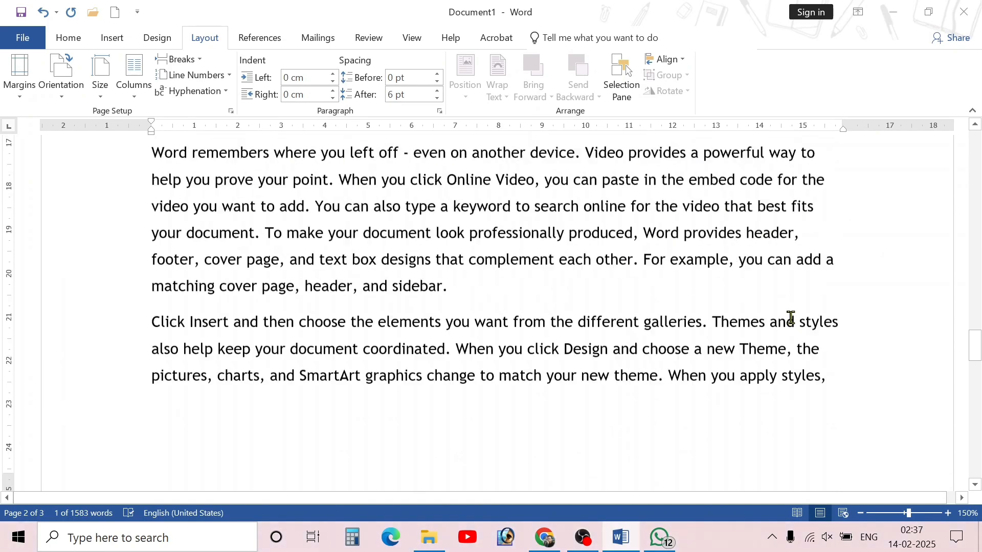
- Enlarge the font of the whole document and examine new line-end breaks such as "de-signs"
{"action": "key", "text": "ctrl+a"}
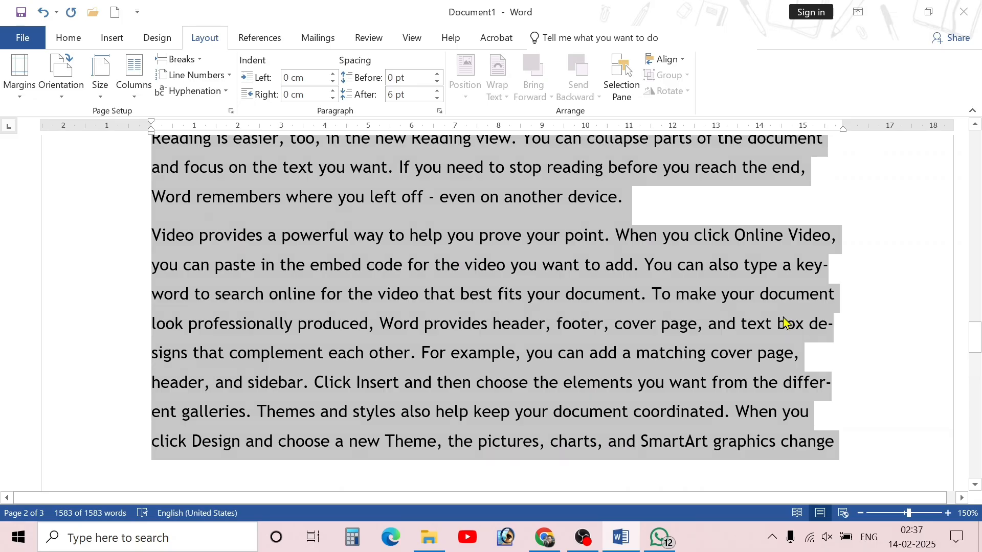
{"action": "left_click", "coordinate": [785, 320]}
{"action": "left_click_drag", "start_coordinate": [811, 319], "coordinate": [830, 340]}
{"action": "left_click_drag", "start_coordinate": [152, 357], "coordinate": [186, 355]}
{"action": "scroll", "coordinate": [725, 386], "scroll_direction": "up", "scroll_amount": 10}
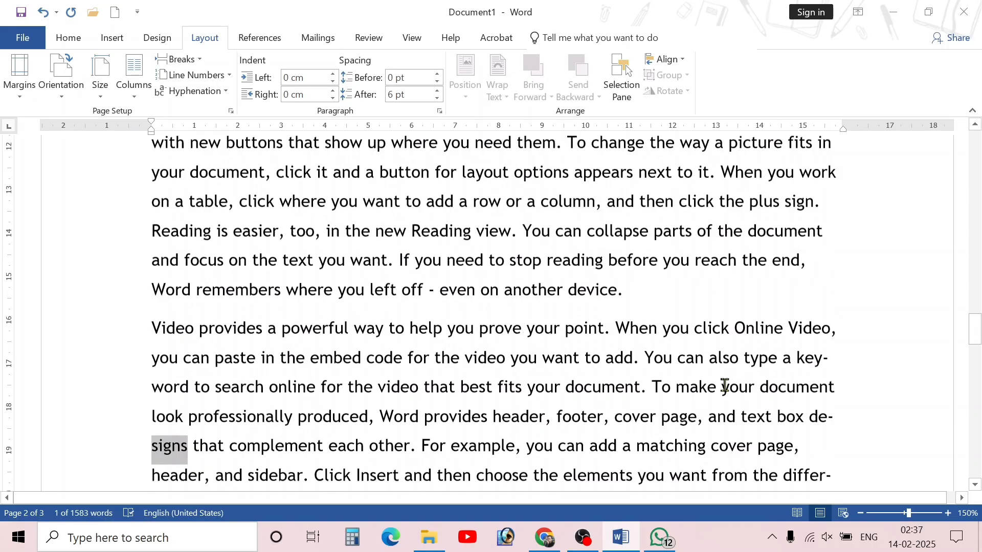
{"action": "scroll", "coordinate": [725, 386], "scroll_direction": "up", "scroll_amount": 4}
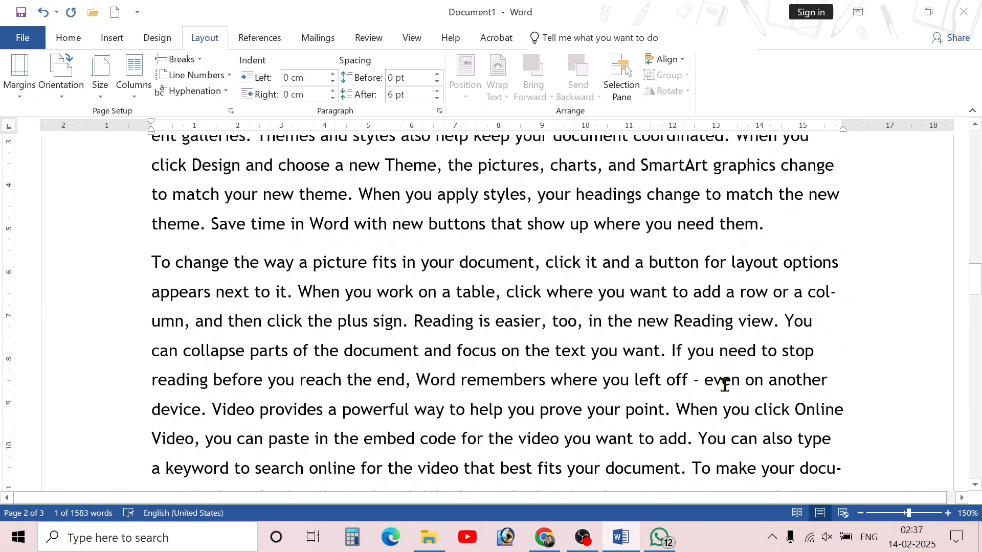
{"action": "scroll", "coordinate": [723, 386], "scroll_direction": "down", "scroll_amount": 6}
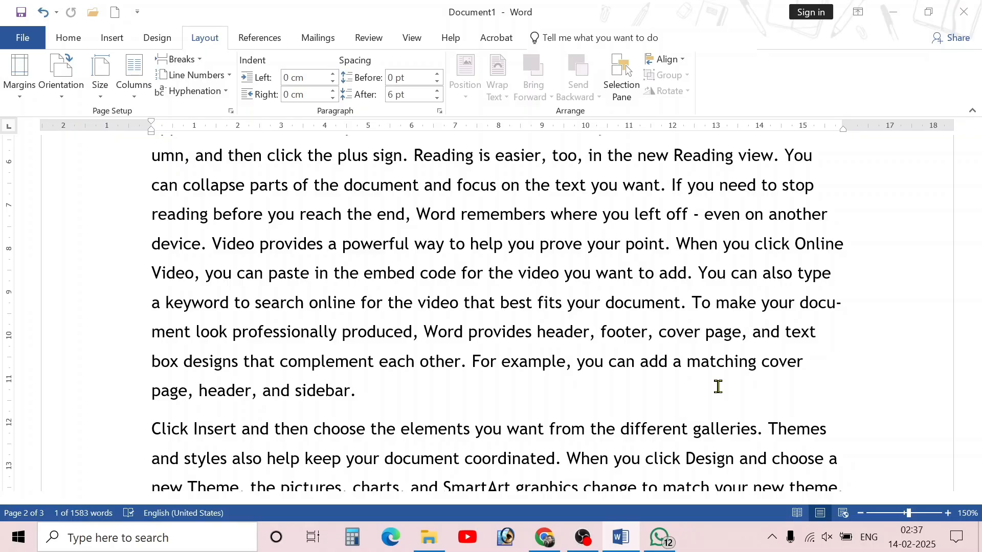
- Run manual hyphenation on the whole document and look over the line endings
{"action": "key", "text": "ctrl+a"}
{"action": "left_click", "coordinate": [191, 91]}
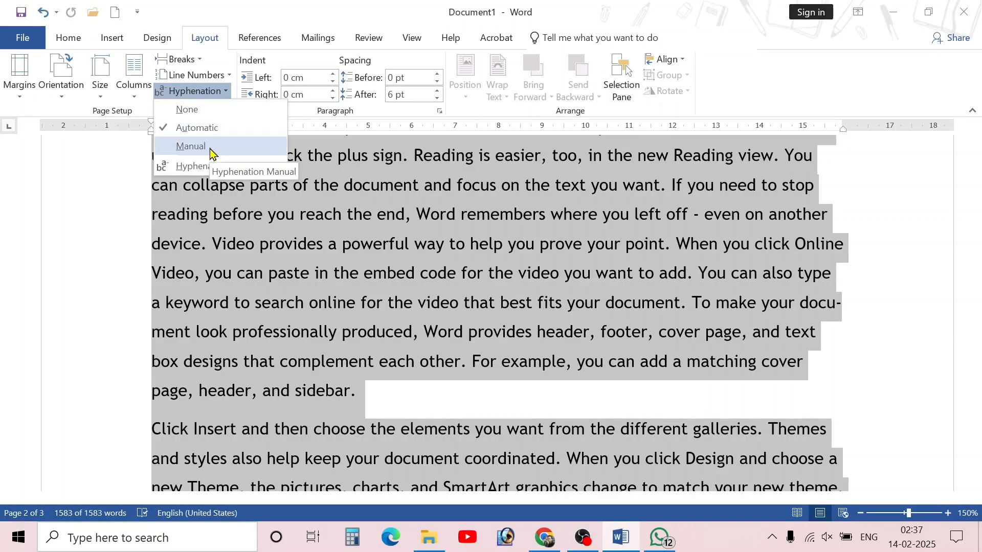
{"action": "left_click", "coordinate": [203, 153]}
{"action": "left_click", "coordinate": [499, 312]}
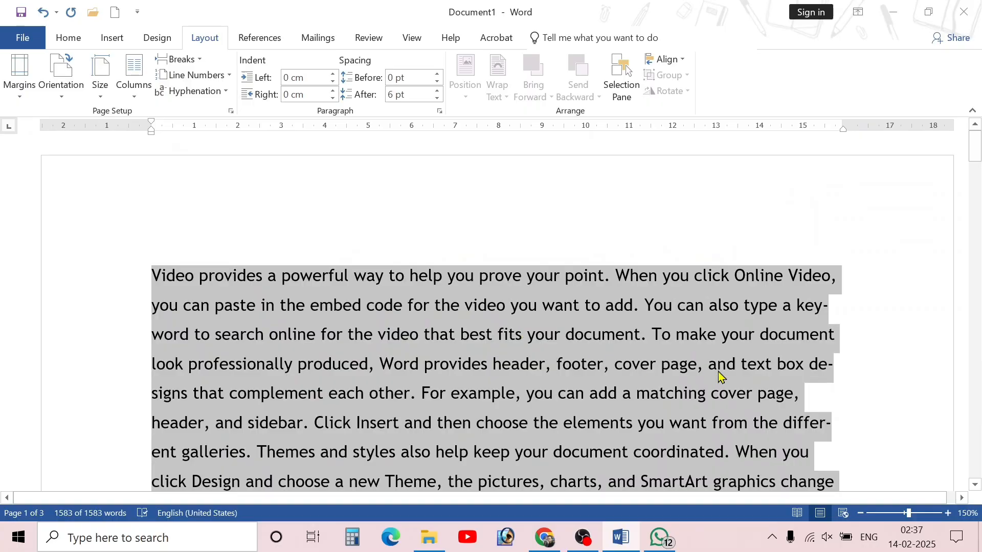
{"action": "scroll", "coordinate": [717, 377], "scroll_direction": "down", "scroll_amount": 6}
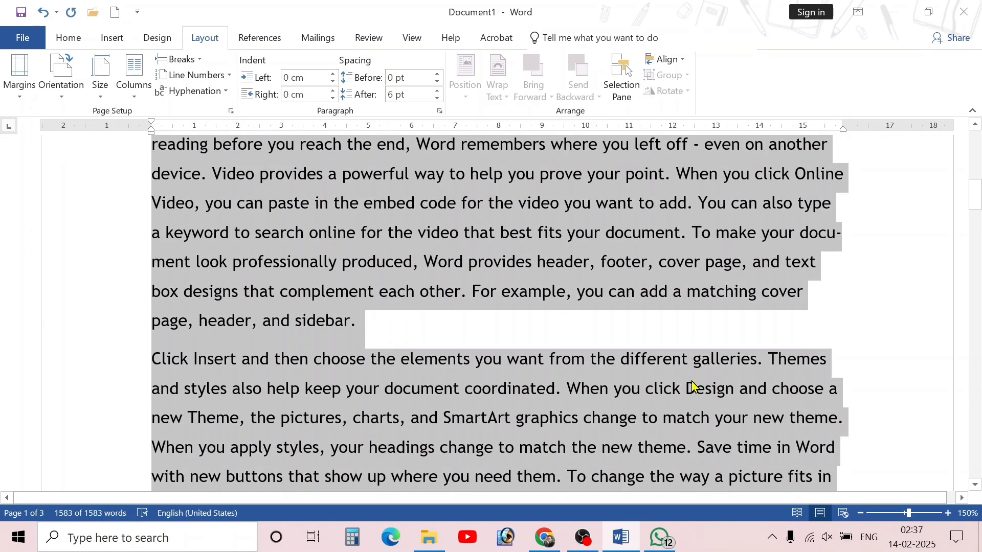
{"action": "scroll", "coordinate": [693, 387], "scroll_direction": "down", "scroll_amount": 5}
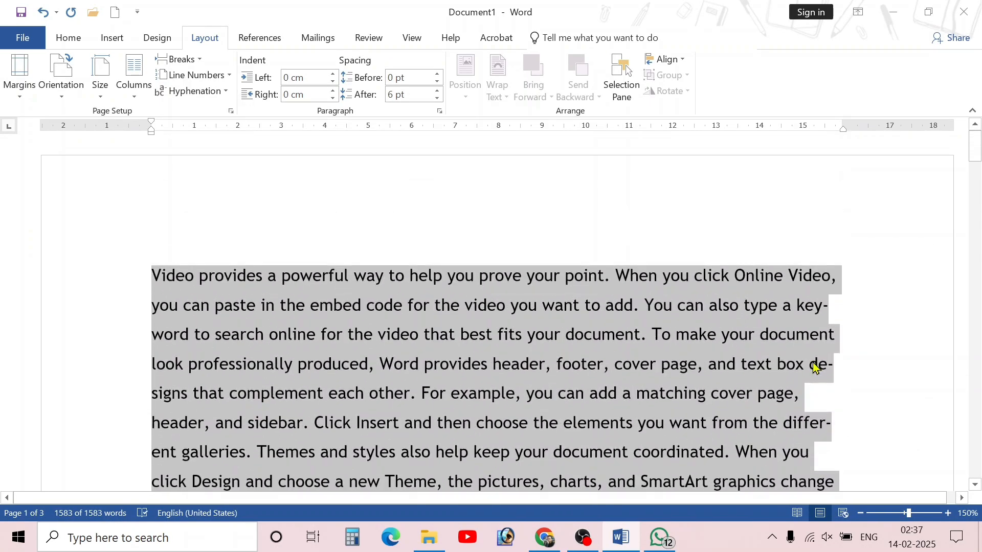
- Examine the hyphenated words "key-word", "de-signs" and "differ-ent" in the first paragraph
{"action": "scroll", "coordinate": [815, 367], "scroll_direction": "up", "scroll_amount": 2}
{"action": "left_click_drag", "start_coordinate": [883, 314], "coordinate": [914, 315]}
{"action": "left_click", "coordinate": [166, 346]}
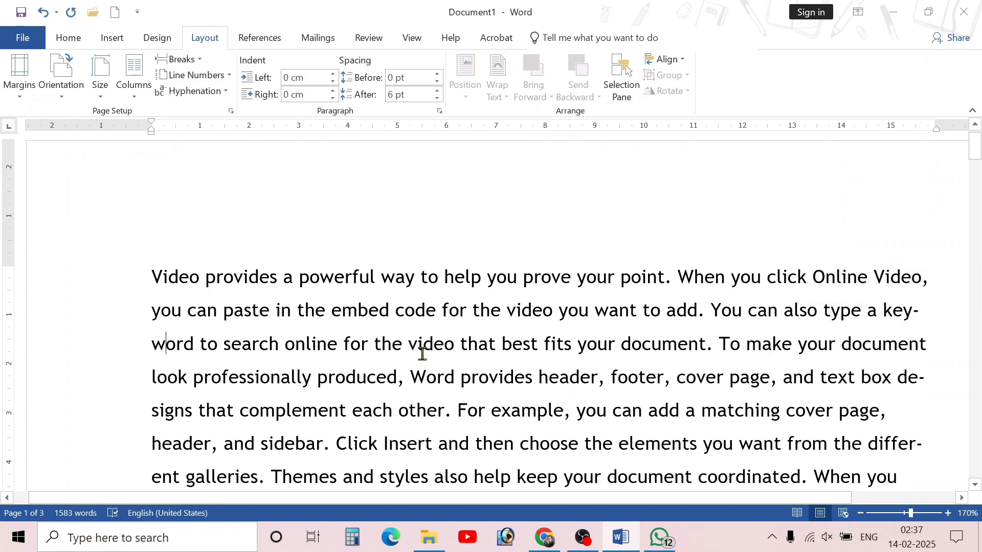
{"action": "left_click_drag", "start_coordinate": [159, 346], "coordinate": [152, 347]}
{"action": "scroll", "coordinate": [883, 360], "scroll_direction": "down", "scroll_amount": 1}
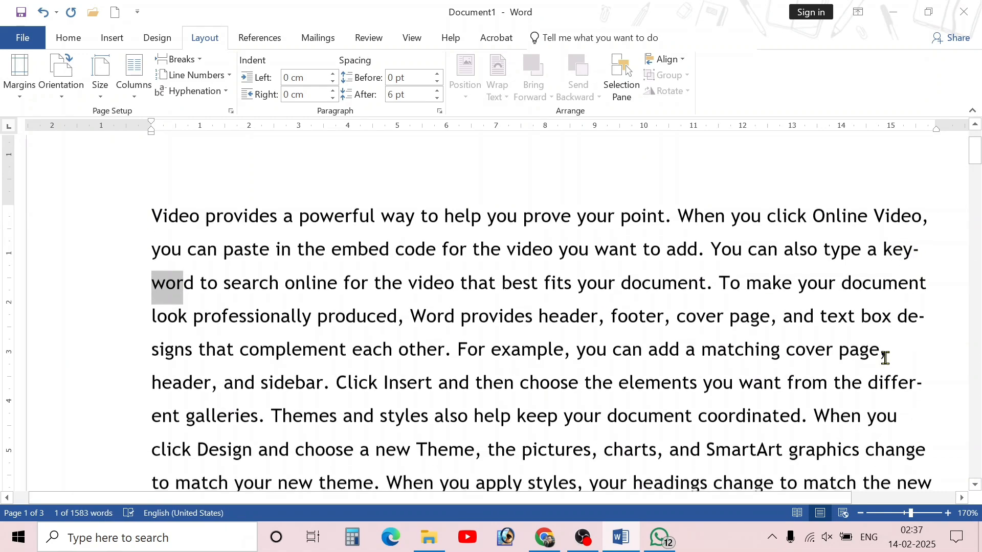
{"action": "left_click_drag", "start_coordinate": [899, 322], "coordinate": [919, 323]}
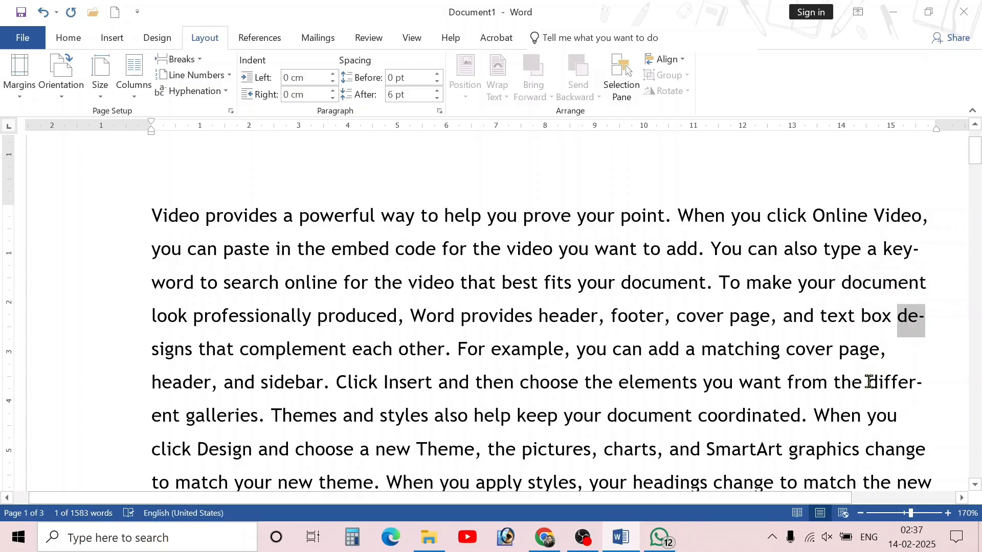
{"action": "left_click_drag", "start_coordinate": [868, 382], "coordinate": [928, 377]}
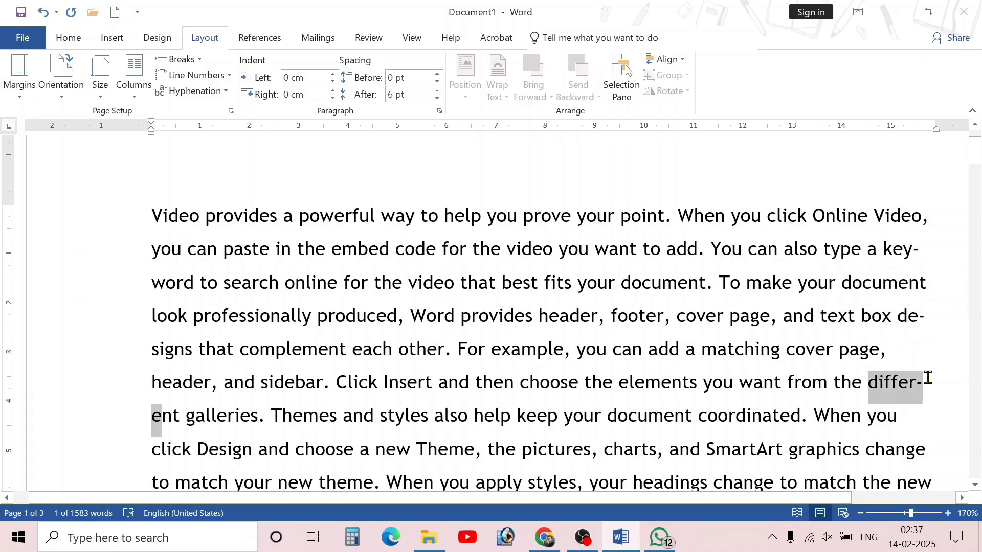
{"action": "scroll", "coordinate": [899, 396], "scroll_direction": "down", "scroll_amount": 2}
{"action": "left_click", "coordinate": [815, 386]}
- Justify all the text in the document
{"action": "scroll", "coordinate": [762, 376], "scroll_direction": "down", "scroll_amount": 5, "text": "ctrl"}
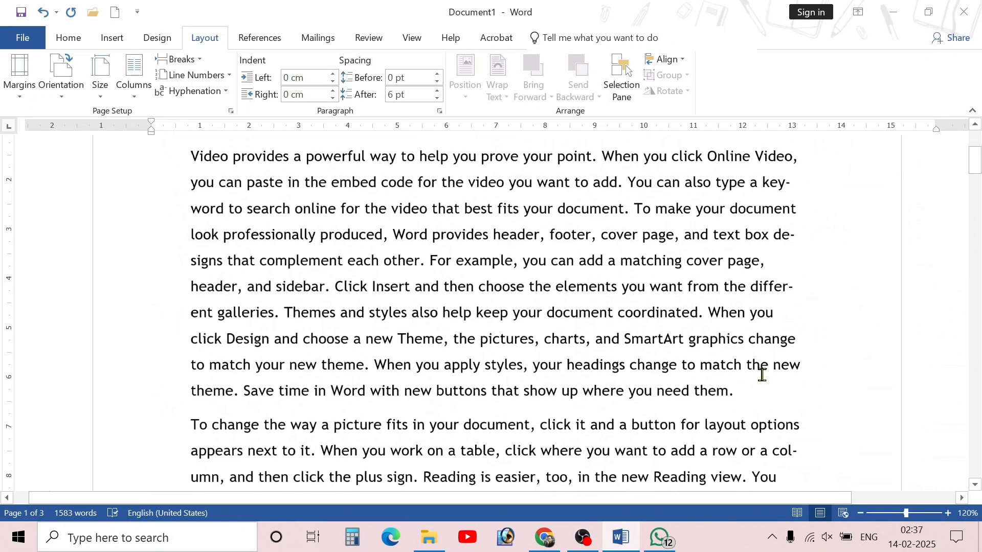
{"action": "key", "text": "ctrl+a"}
{"action": "scroll", "coordinate": [312, 266], "scroll_direction": "down", "scroll_amount": 1}
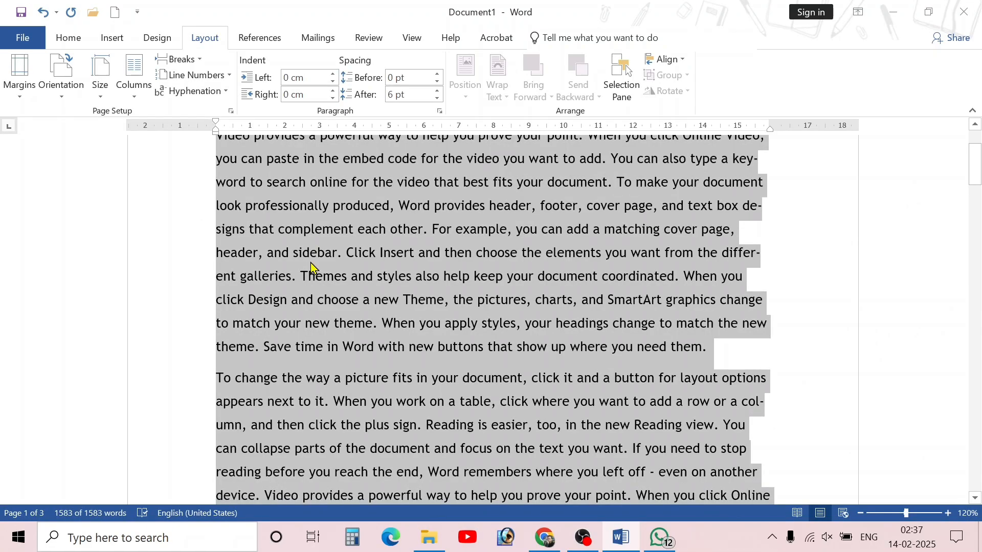
{"action": "key", "text": "ctrl+j"}
{"action": "left_click", "coordinate": [347, 300]}
{"action": "scroll", "coordinate": [376, 314], "scroll_direction": "up", "scroll_amount": 2}
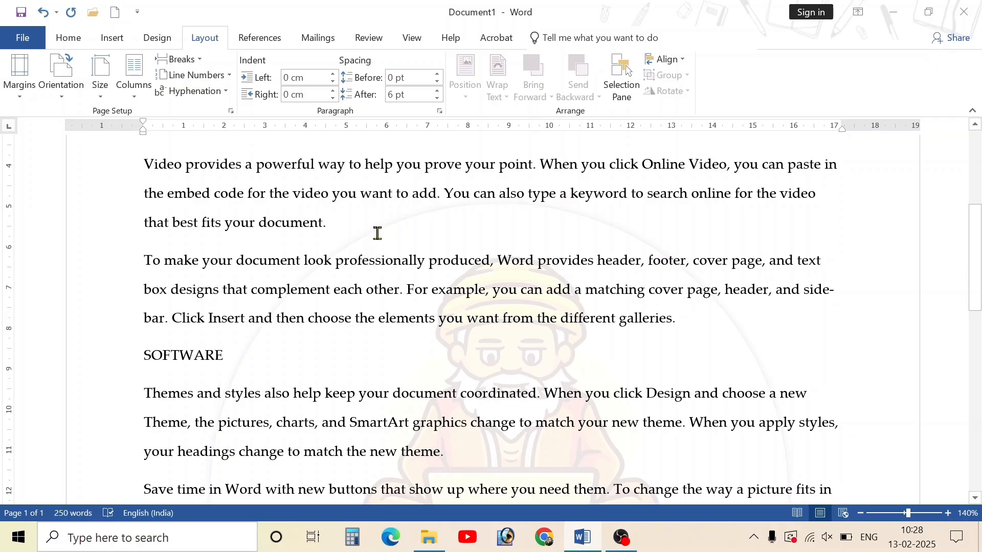
- Select the whole document and set its left indent to 1.9 cm
{"action": "key", "text": "ctrl+a"}
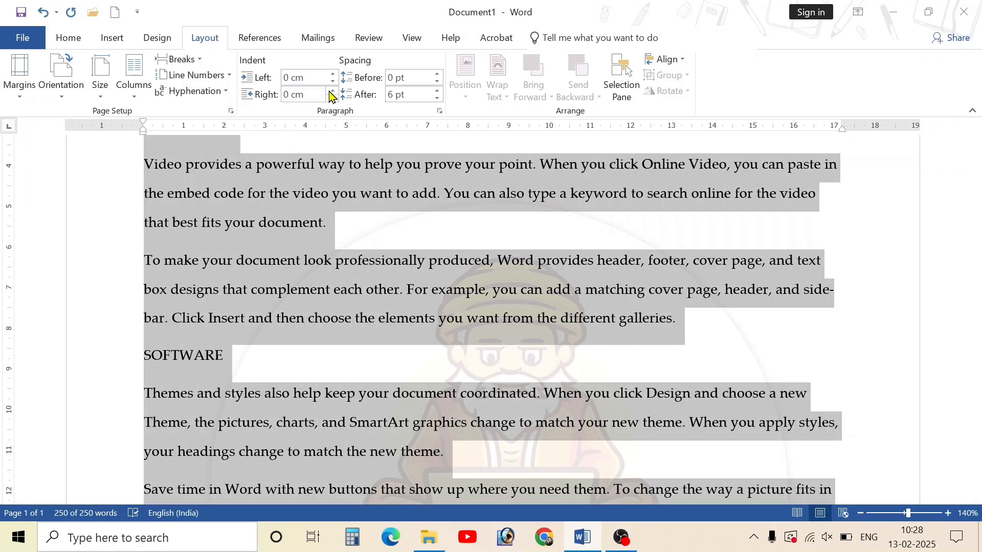
{"action": "scroll", "coordinate": [335, 115], "scroll_direction": "up", "scroll_amount": 2}
{"action": "scroll", "coordinate": [336, 116], "scroll_direction": "down", "scroll_amount": 1}
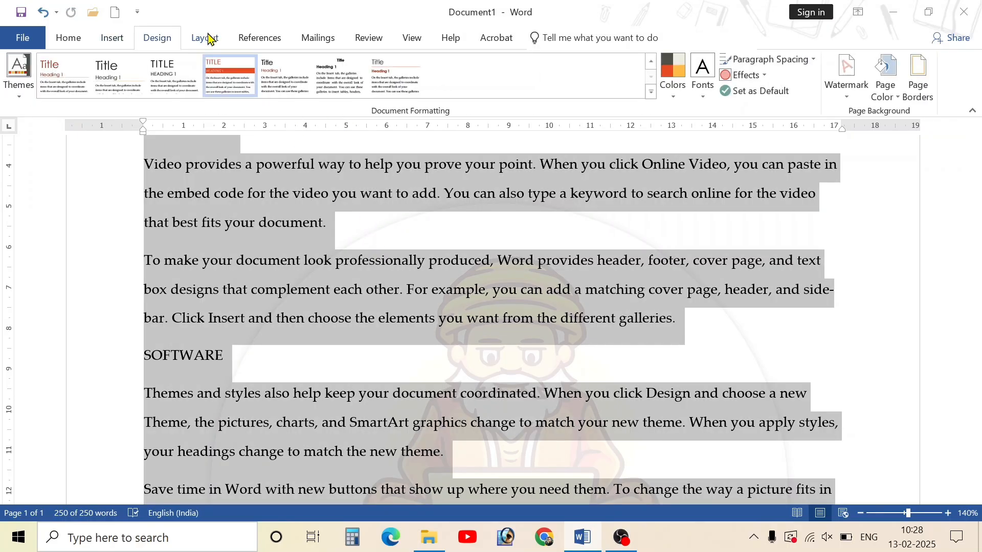
{"action": "left_click", "coordinate": [209, 39]}
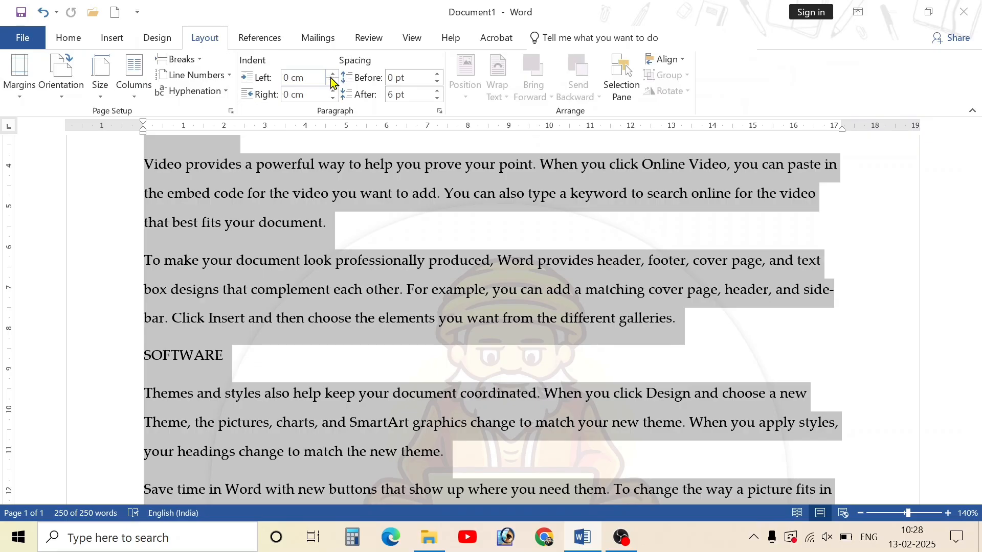
{"action": "left_click", "coordinate": [331, 76]}
{"action": "left_click", "coordinate": [332, 76]}
{"action": "left_click", "coordinate": [332, 75]}
{"action": "left_click", "coordinate": [333, 75]}
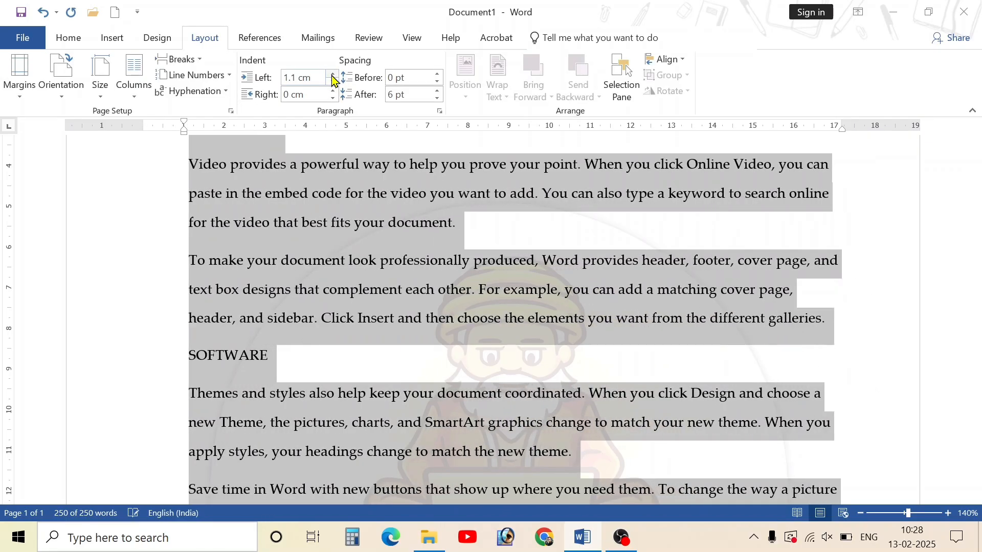
{"action": "left_click", "coordinate": [332, 75]}
{"action": "left_click", "coordinate": [333, 76]}
{"action": "left_click", "coordinate": [333, 76]}
{"action": "left_click", "coordinate": [332, 76]}
{"action": "left_click", "coordinate": [332, 76]}
{"action": "left_click", "coordinate": [332, 76]}
{"action": "left_click", "coordinate": [333, 76]}
{"action": "left_click", "coordinate": [332, 75]}
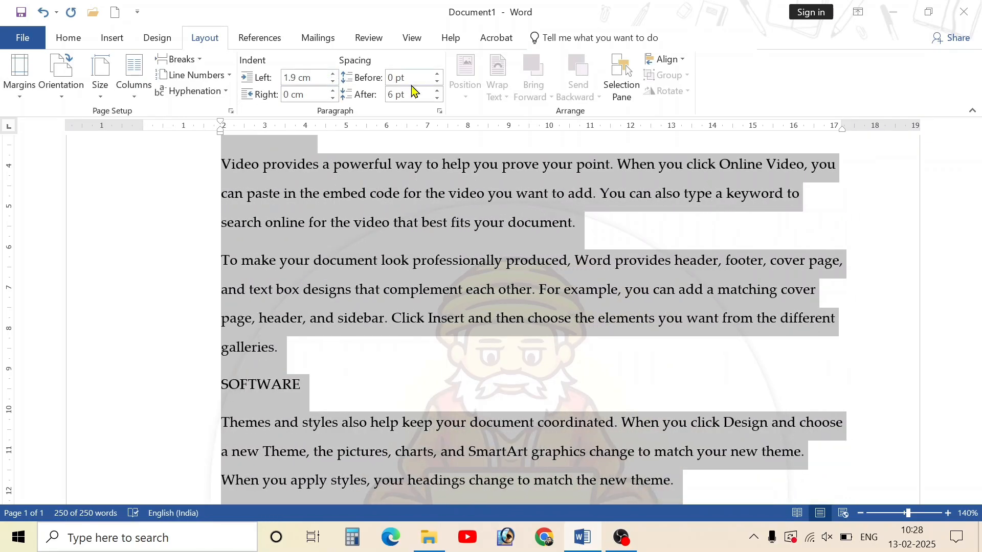
- Increase the right indent of all the text in small increments
{"action": "left_click", "coordinate": [333, 92]}
{"action": "left_click", "coordinate": [333, 92]}
{"action": "left_click", "coordinate": [333, 92]}
{"action": "left_click", "coordinate": [333, 92]}
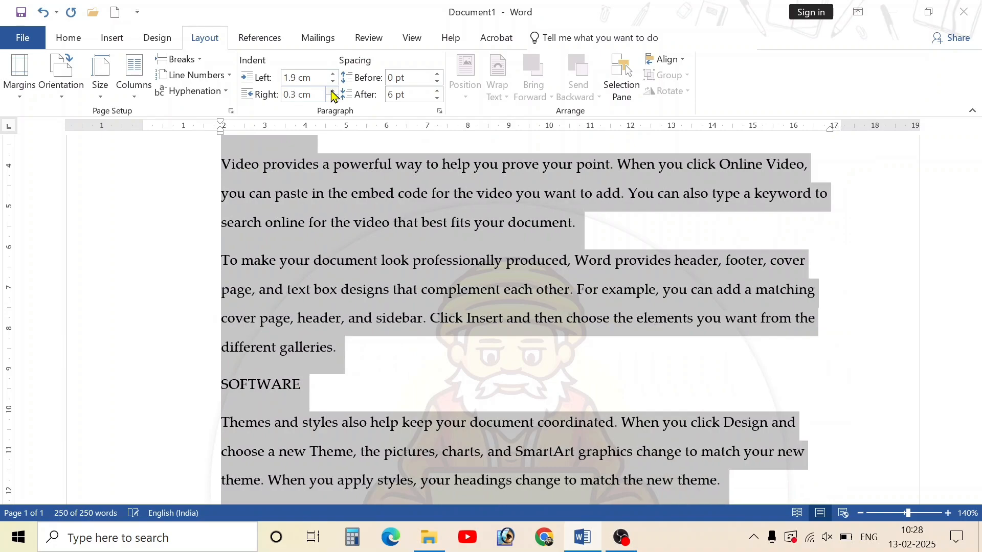
{"action": "left_click", "coordinate": [333, 92]}
{"action": "left_click", "coordinate": [333, 92]}
{"action": "left_click", "coordinate": [332, 91]}
{"action": "left_click", "coordinate": [333, 92]}
{"action": "left_click", "coordinate": [332, 92]}
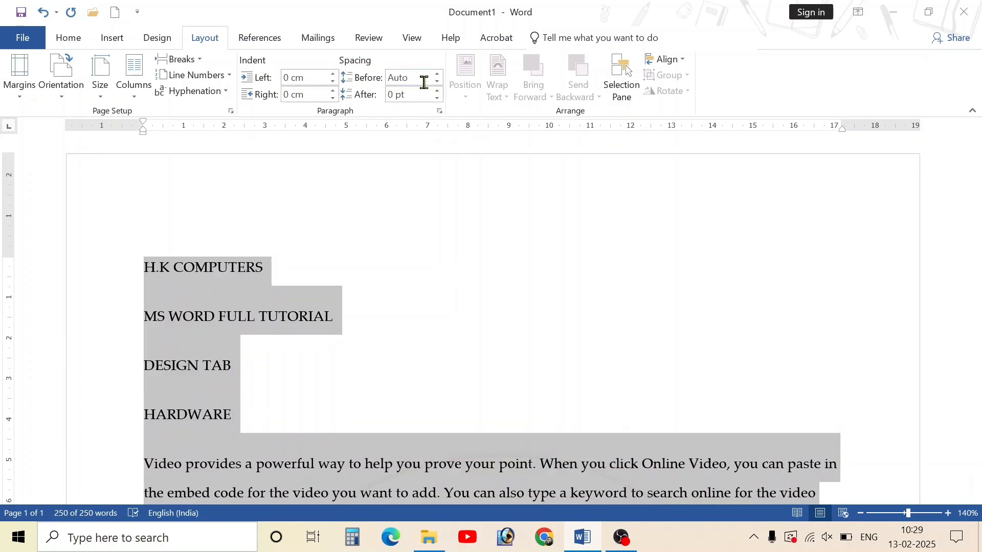
- Set the spacing before all paragraphs to 0 pt and the spacing after them to 30 pt
{"action": "left_click", "coordinate": [438, 81]}
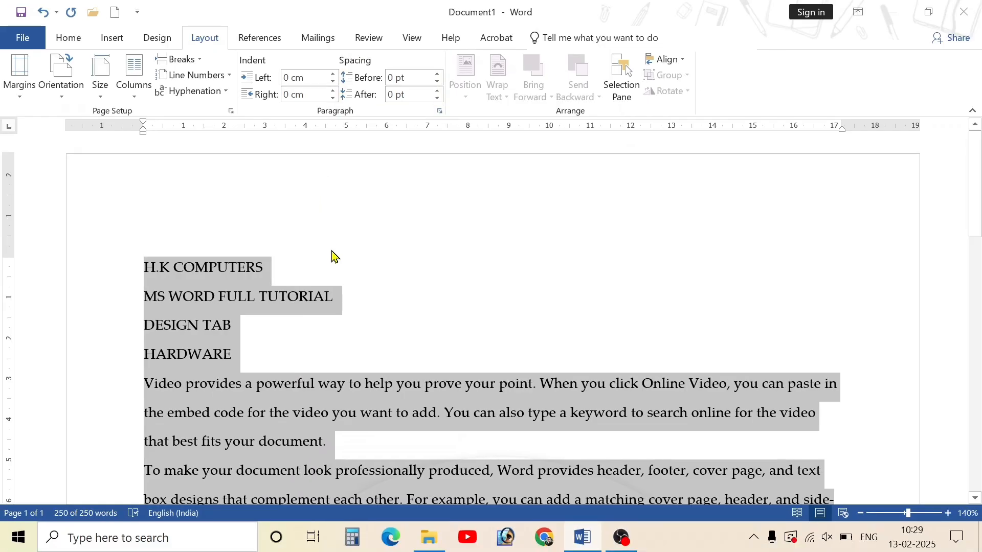
{"action": "scroll", "coordinate": [475, 491], "scroll_direction": "down", "scroll_amount": 2}
{"action": "left_click", "coordinate": [436, 99]}
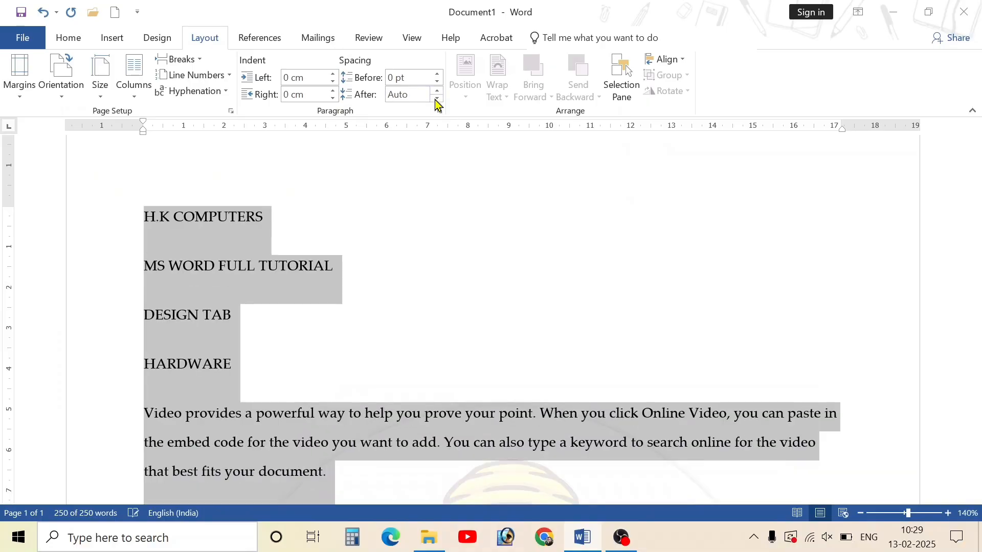
{"action": "left_click", "coordinate": [436, 94]}
{"action": "left_click", "coordinate": [436, 95]}
{"action": "left_click", "coordinate": [437, 94]}
{"action": "left_click", "coordinate": [437, 94]}
{"action": "left_click", "coordinate": [436, 94]}
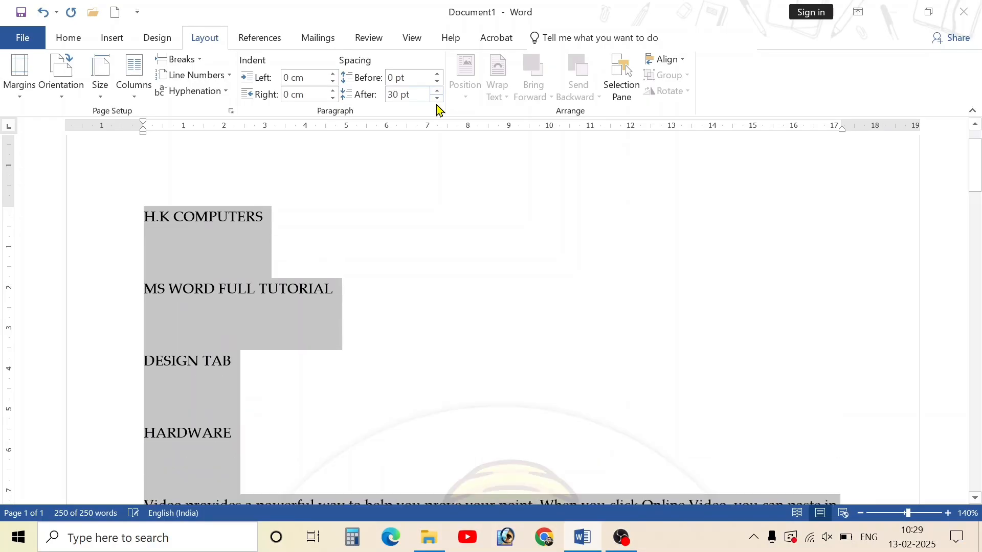
- Reduce the spacing after all paragraphs to 0 pt and deselect the text
{"action": "left_click", "coordinate": [436, 98]}
{"action": "left_click", "coordinate": [436, 98]}
{"action": "left_click", "coordinate": [437, 99]}
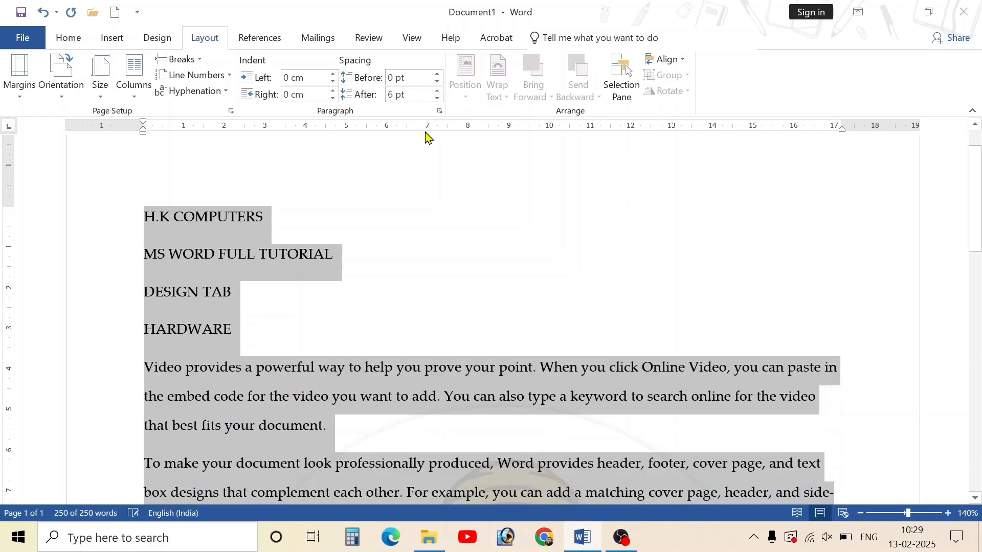
{"action": "left_click", "coordinate": [436, 98]}
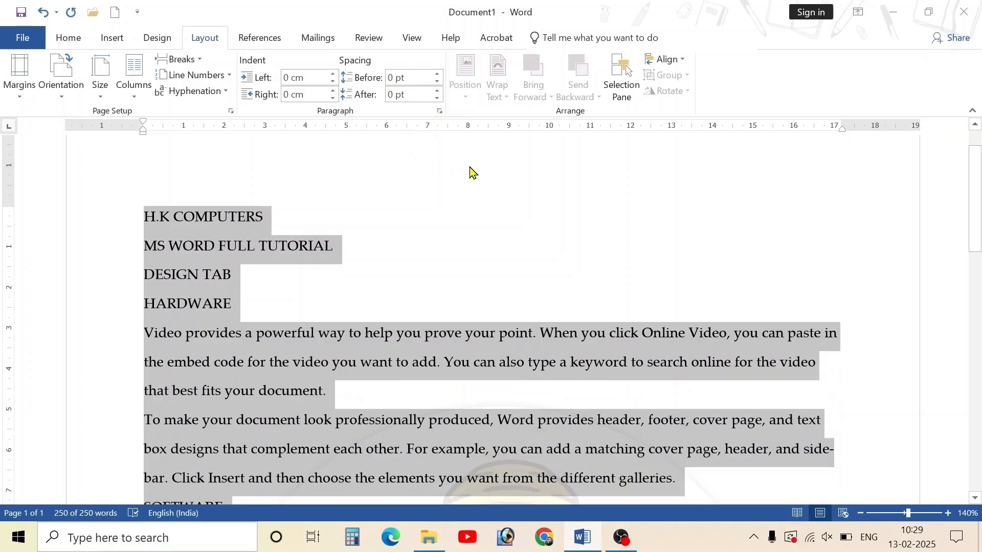
{"action": "left_click", "coordinate": [401, 362]}
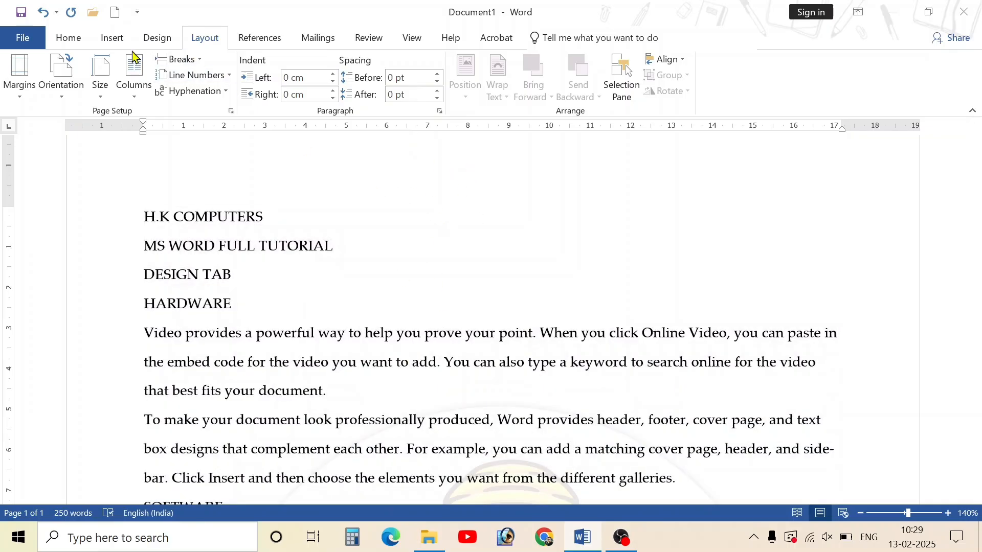
- Insert the Step Up Guru logo picture from the Downloads folder
{"action": "left_click", "coordinate": [114, 44]}
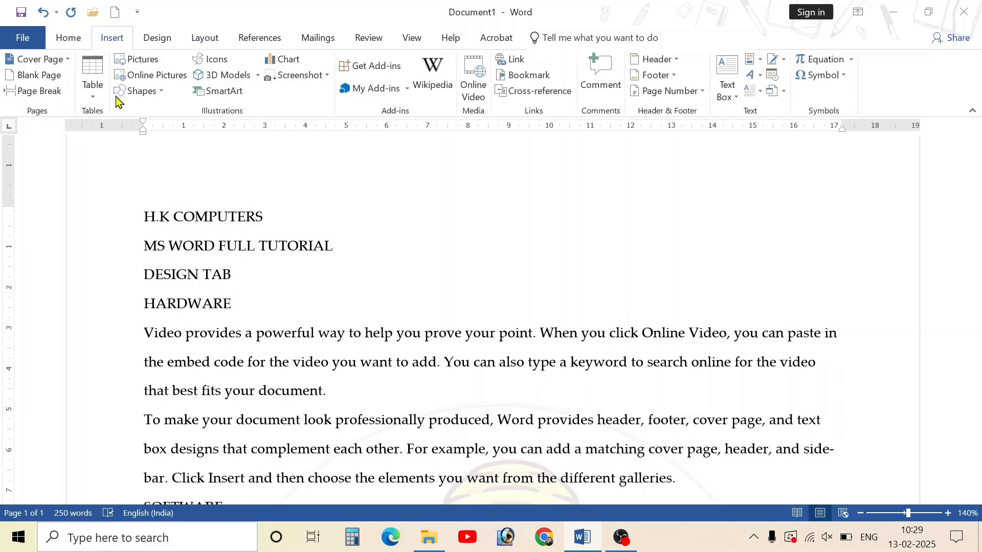
{"action": "left_click", "coordinate": [142, 92]}
{"action": "left_click", "coordinate": [145, 60]}
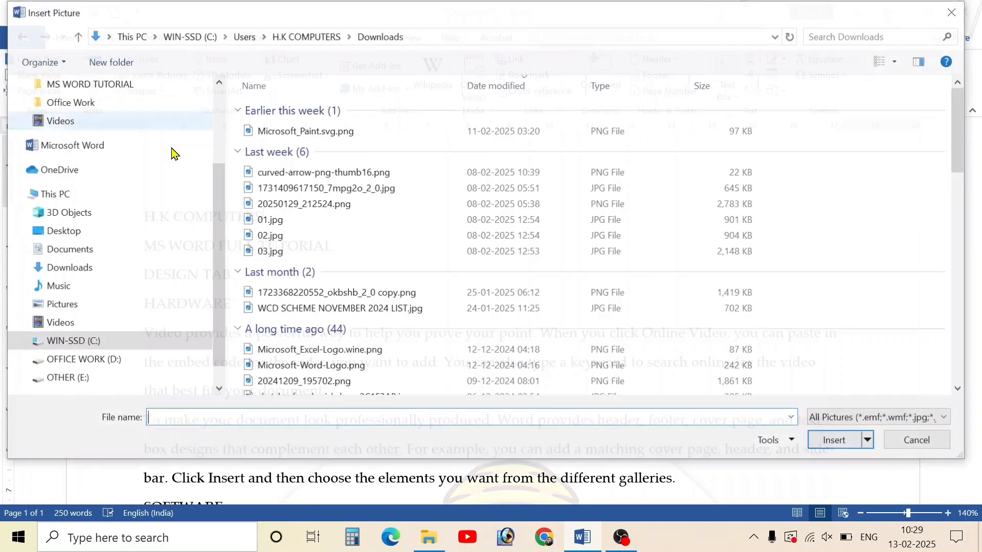
{"action": "left_click", "coordinate": [68, 268]}
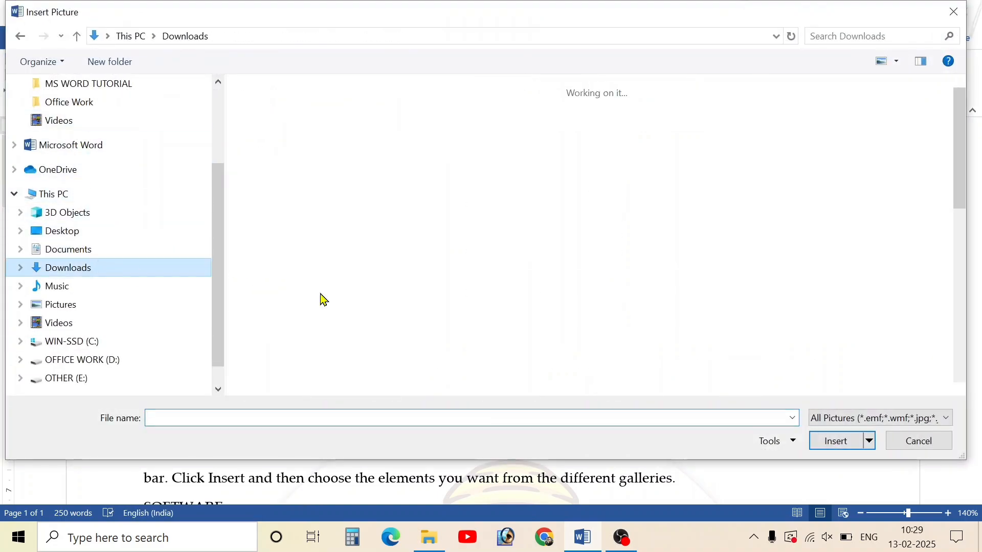
{"action": "double_click", "coordinate": [461, 290]}
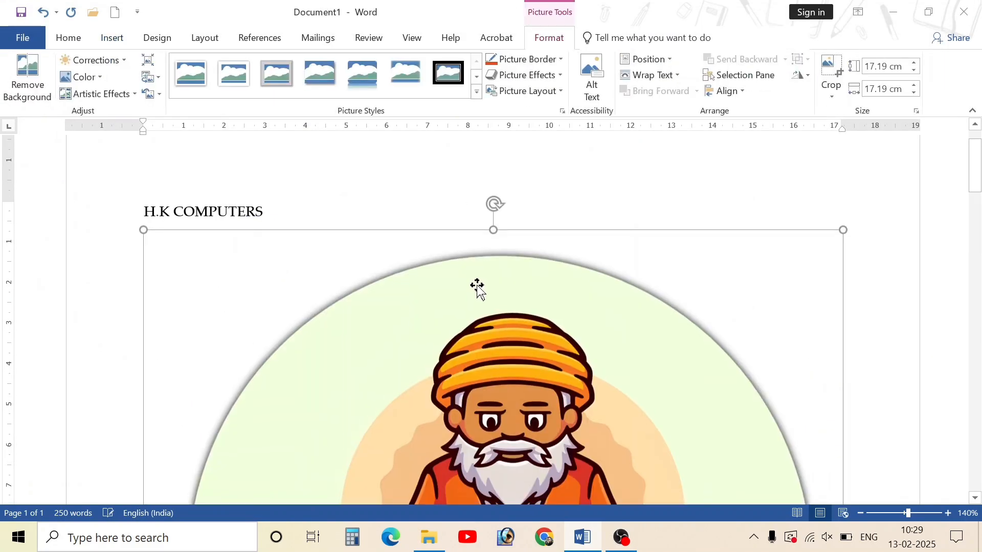
- Set the logo picture's text wrapping to Through
{"action": "left_click", "coordinate": [212, 41]}
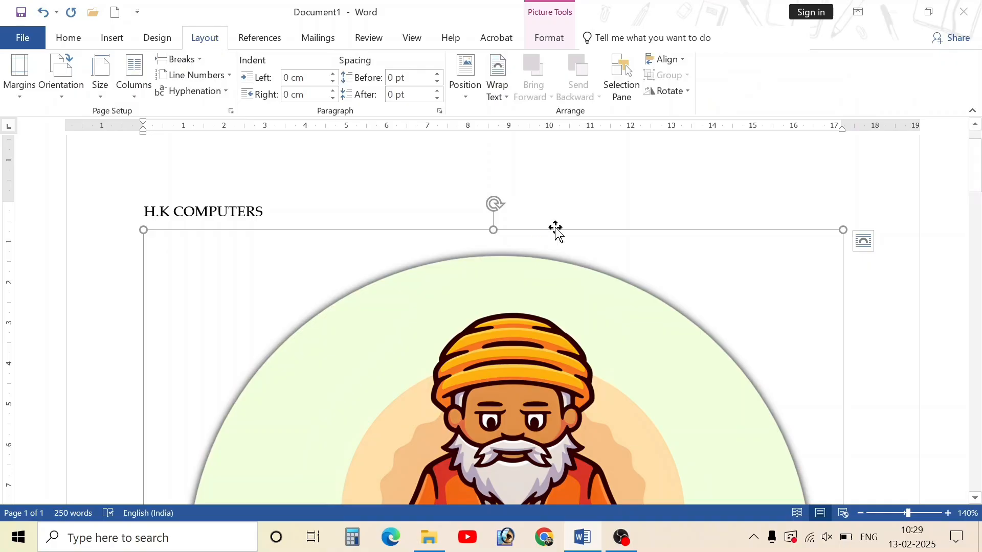
{"action": "left_click", "coordinate": [499, 90]}
{"action": "left_click", "coordinate": [512, 168]}
{"action": "left_click", "coordinate": [498, 87]}
{"action": "left_click", "coordinate": [513, 162]}
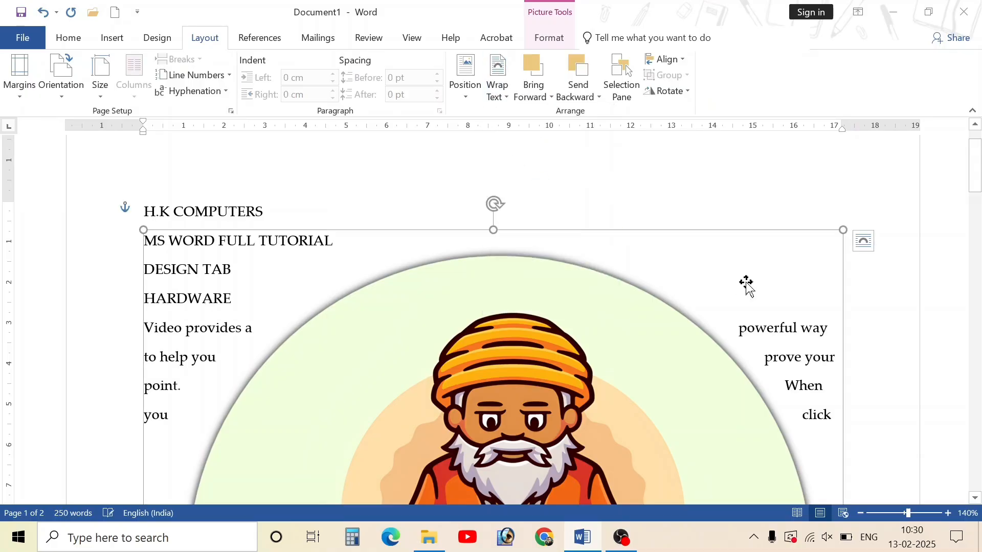
- Shrink the logo to about 6.29 cm square and place it in the middle of the body text
{"action": "left_click_drag", "start_coordinate": [843, 230], "coordinate": [571, 236]}
{"action": "scroll", "coordinate": [584, 332], "scroll_direction": "down", "scroll_amount": 6, "text": "ctrl"}
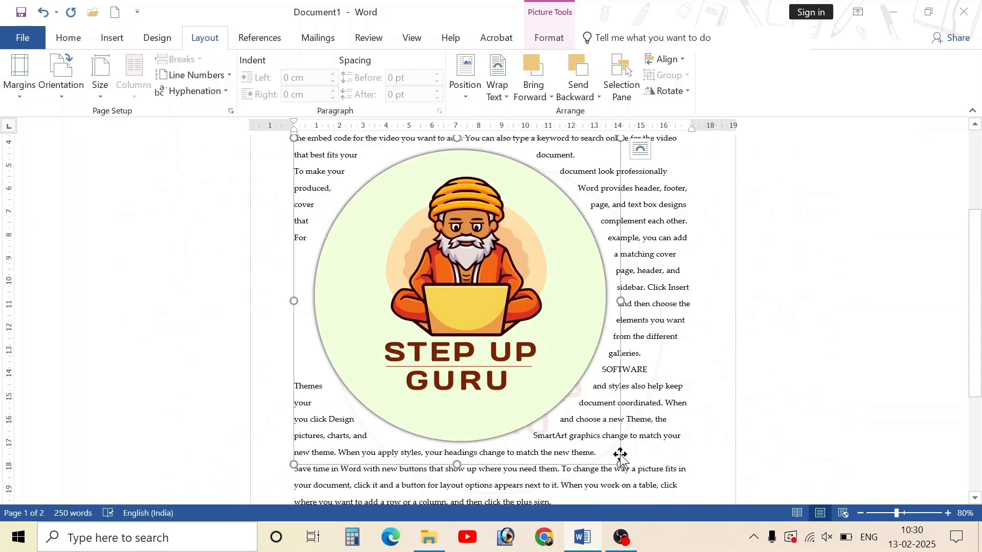
{"action": "left_click_drag", "start_coordinate": [621, 464], "coordinate": [440, 283]}
{"action": "left_click_drag", "start_coordinate": [382, 246], "coordinate": [468, 298]}
{"action": "scroll", "coordinate": [472, 306], "scroll_direction": "up", "scroll_amount": 3, "text": "ctrl"}
- Examine the Wrap Text and Position options offered for the logo picture
{"action": "left_click", "coordinate": [116, 40]}
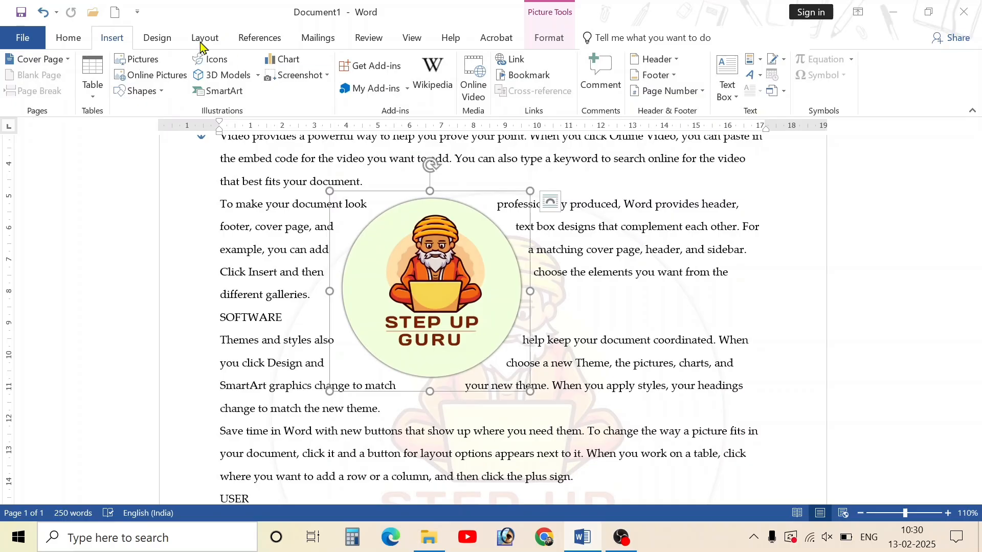
{"action": "left_click", "coordinate": [154, 40]}
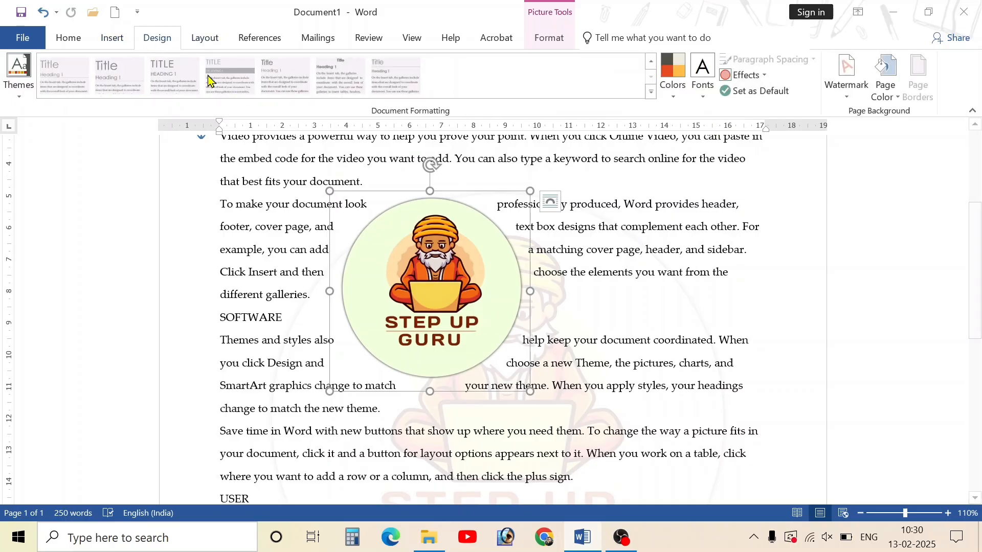
{"action": "left_click", "coordinate": [544, 41]}
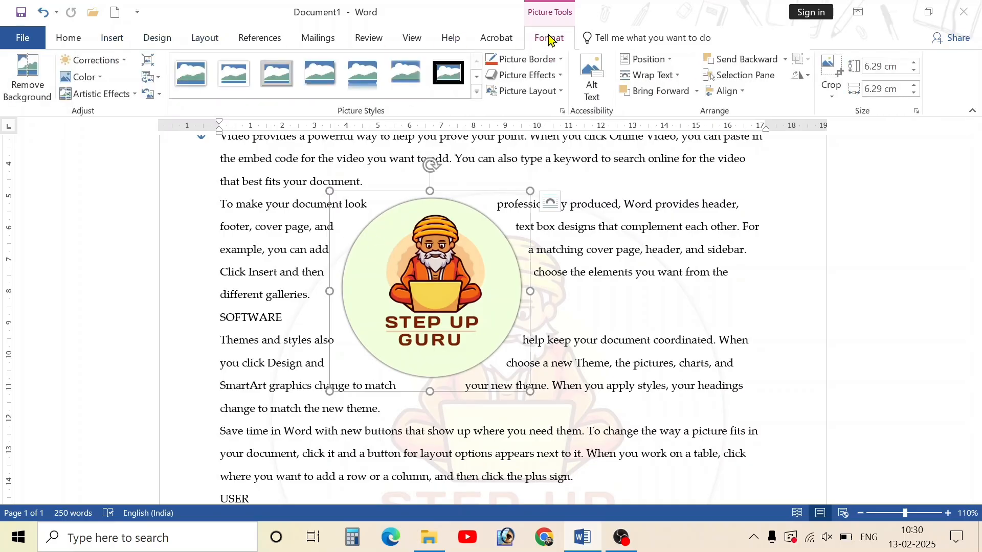
{"action": "left_click", "coordinate": [651, 75]}
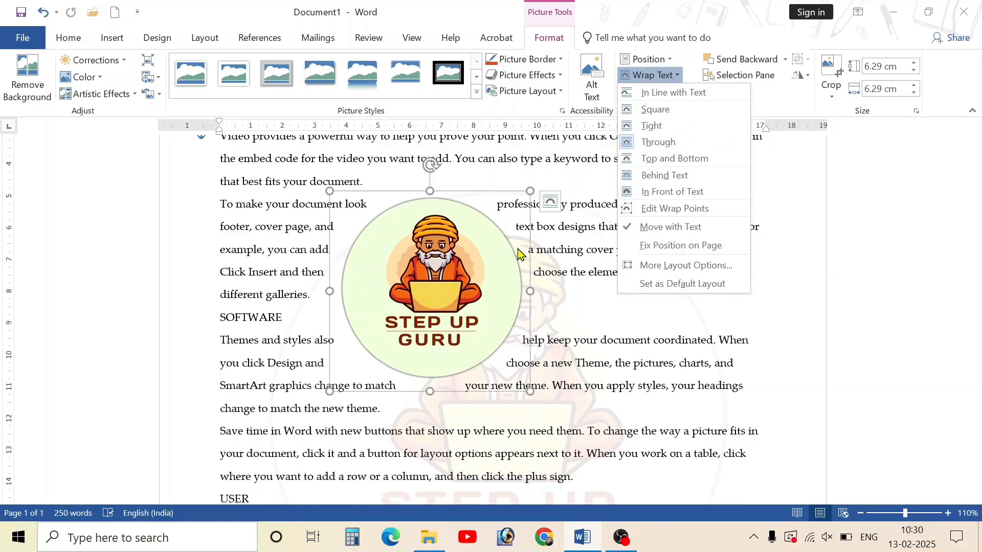
{"action": "left_click", "coordinate": [681, 326]}
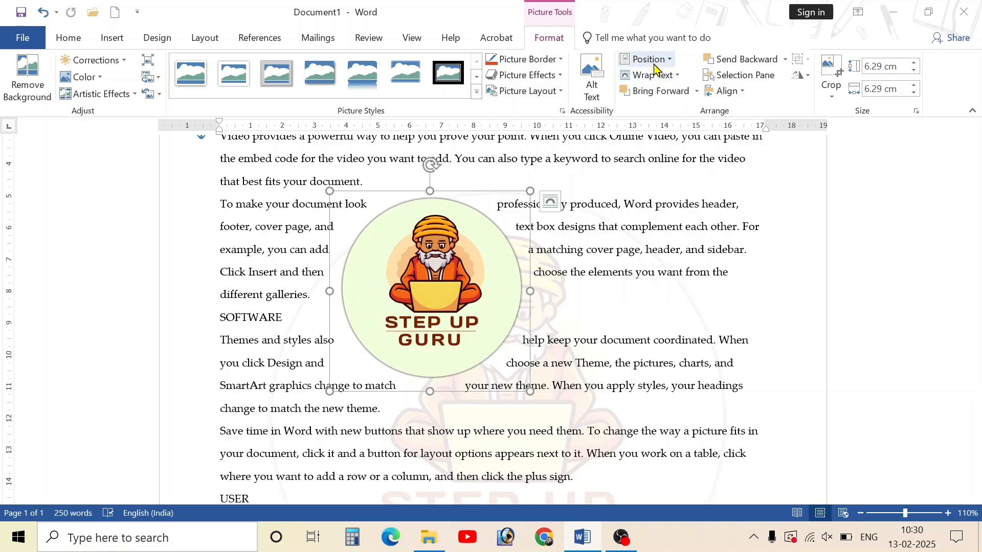
{"action": "left_click", "coordinate": [205, 38]}
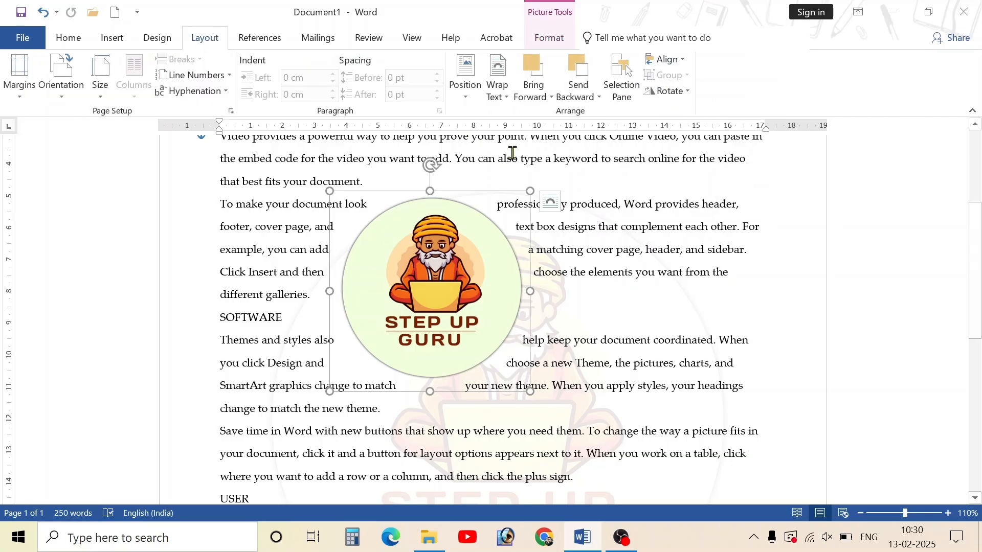
{"action": "left_click", "coordinate": [496, 92]}
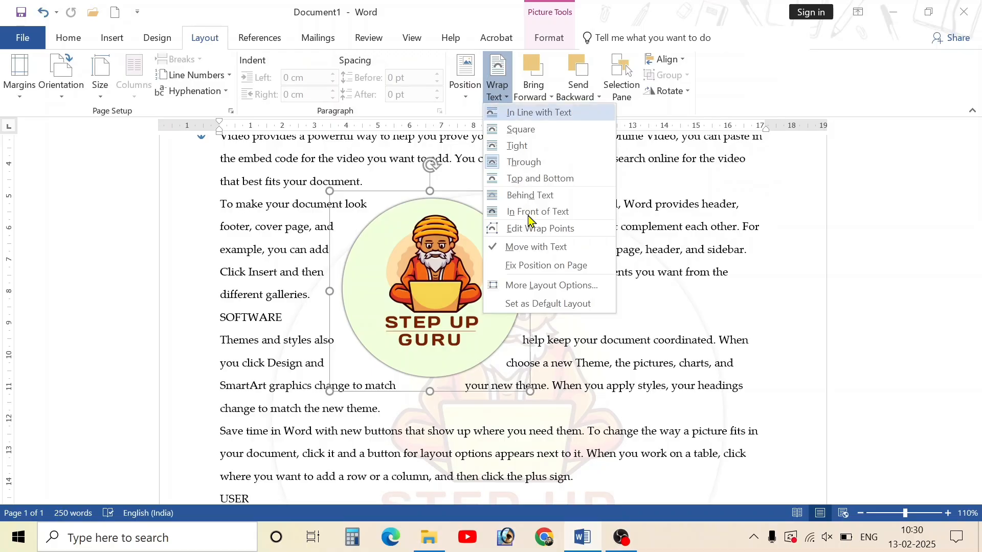
{"action": "left_click", "coordinate": [465, 92]}
{"action": "left_click", "coordinate": [465, 92]}
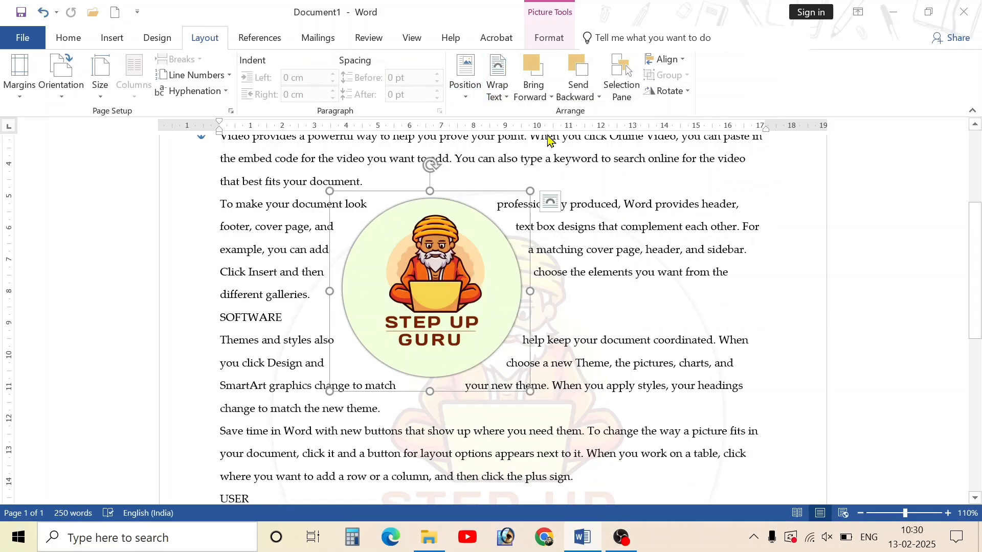
- Bring the logo picture to the front and deselect it
{"action": "left_click", "coordinate": [551, 97]}
{"action": "left_click", "coordinate": [553, 131]}
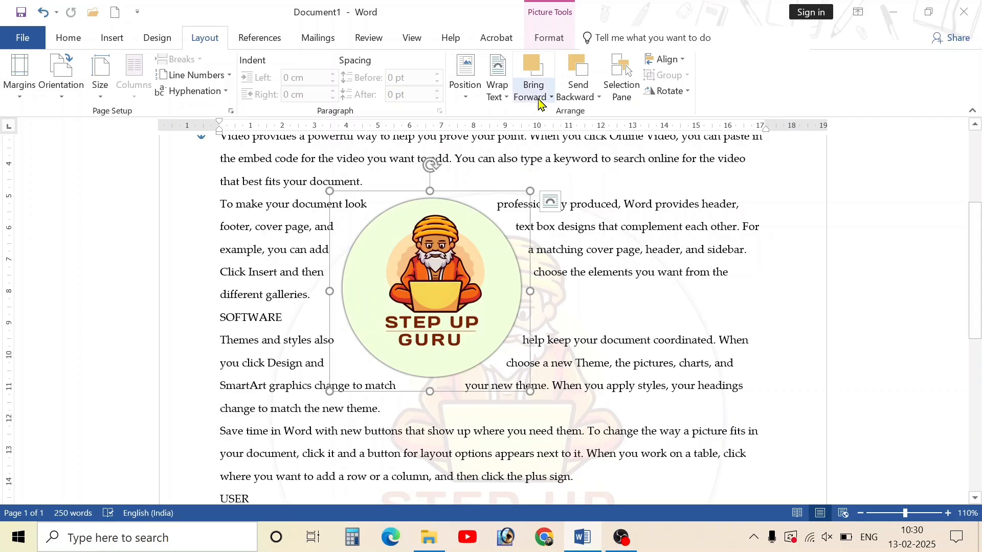
{"action": "left_click", "coordinate": [540, 98]}
{"action": "left_click", "coordinate": [552, 132]}
{"action": "left_click", "coordinate": [602, 204]}
- Draw a recently used shape with rounded ends so that it completely covers the logo picture
{"action": "left_click", "coordinate": [111, 38]}
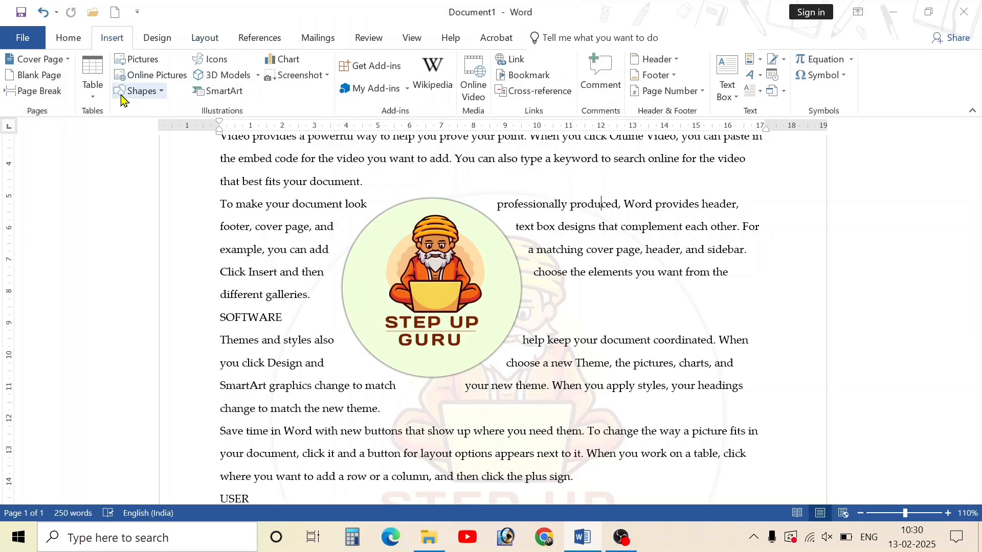
{"action": "left_click", "coordinate": [136, 91]}
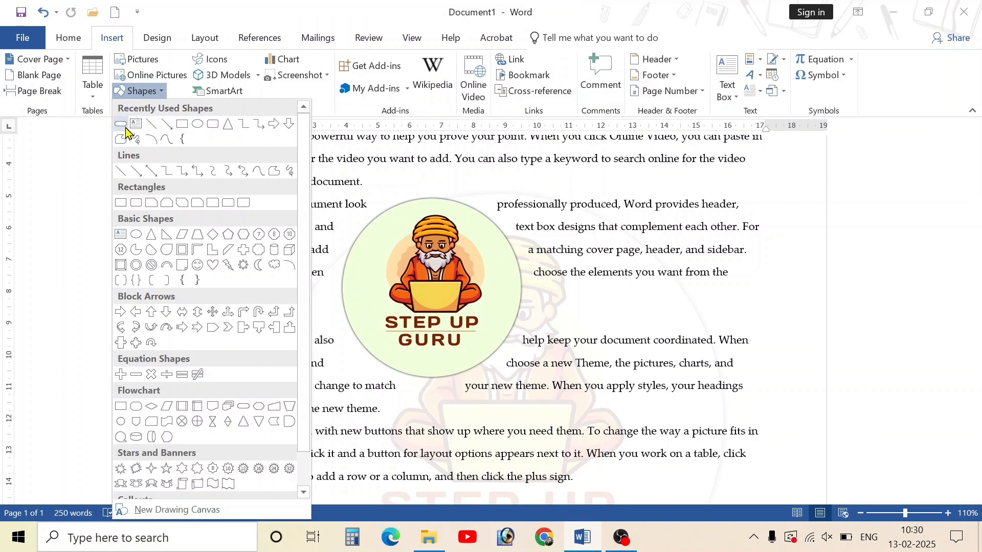
{"action": "left_click", "coordinate": [125, 128]}
{"action": "left_click_drag", "start_coordinate": [292, 191], "coordinate": [569, 399]}
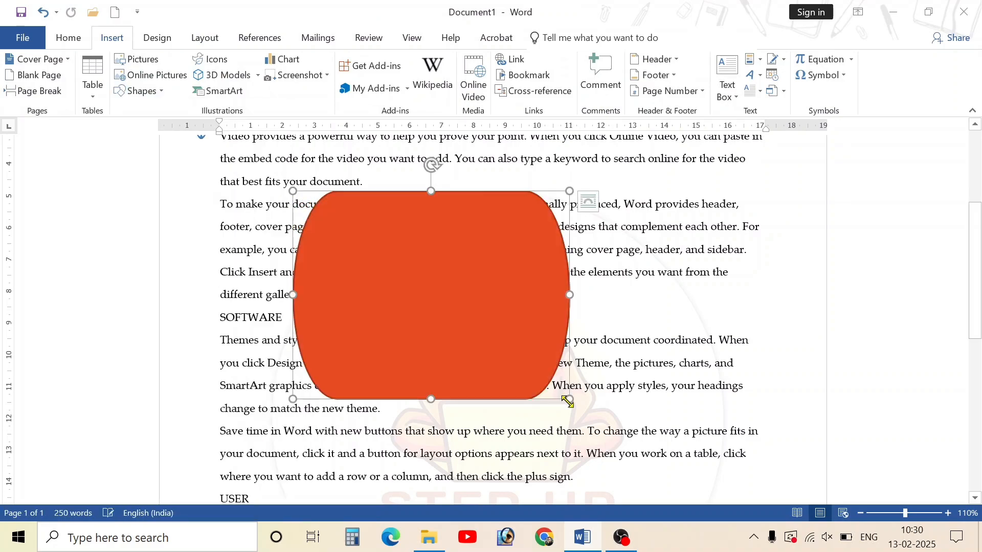
- Apply Bring Forward and Bring to Front to the orange shape
{"action": "left_click", "coordinate": [200, 41]}
{"action": "left_click", "coordinate": [532, 91]}
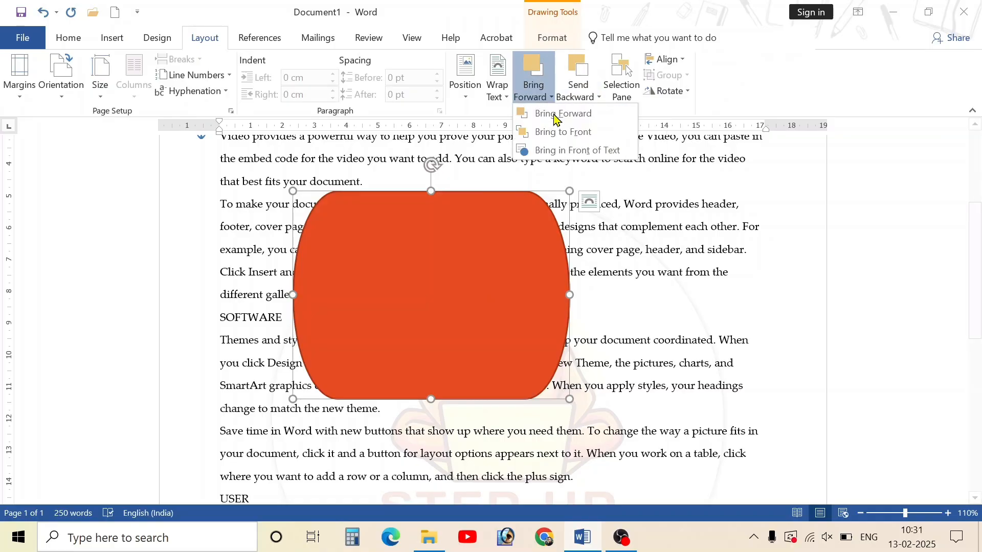
{"action": "left_click", "coordinate": [556, 117]}
{"action": "left_click", "coordinate": [547, 97]}
{"action": "left_click", "coordinate": [561, 131]}
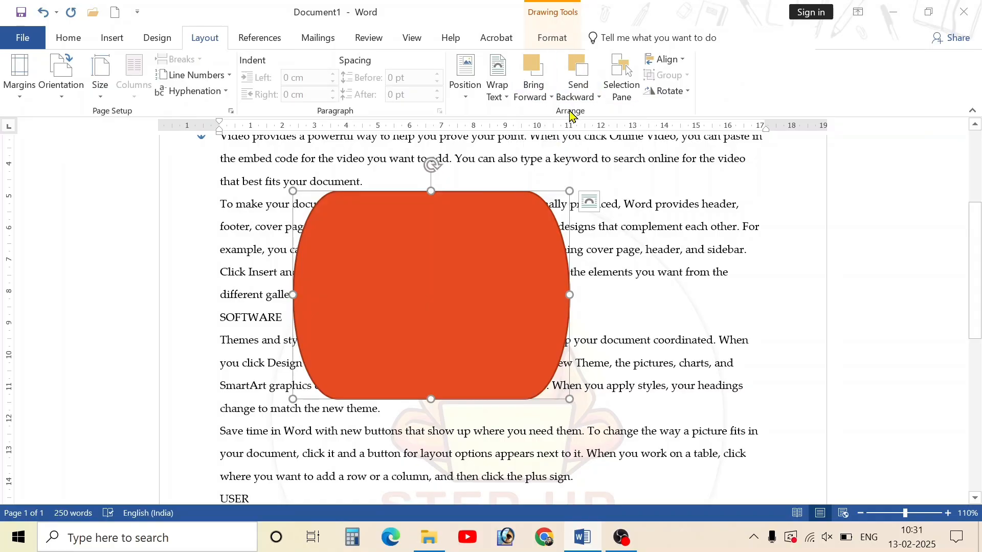
- Send the orange shape to the back, behind the logo picture
{"action": "left_click", "coordinate": [578, 96]}
{"action": "left_click", "coordinate": [597, 129]}
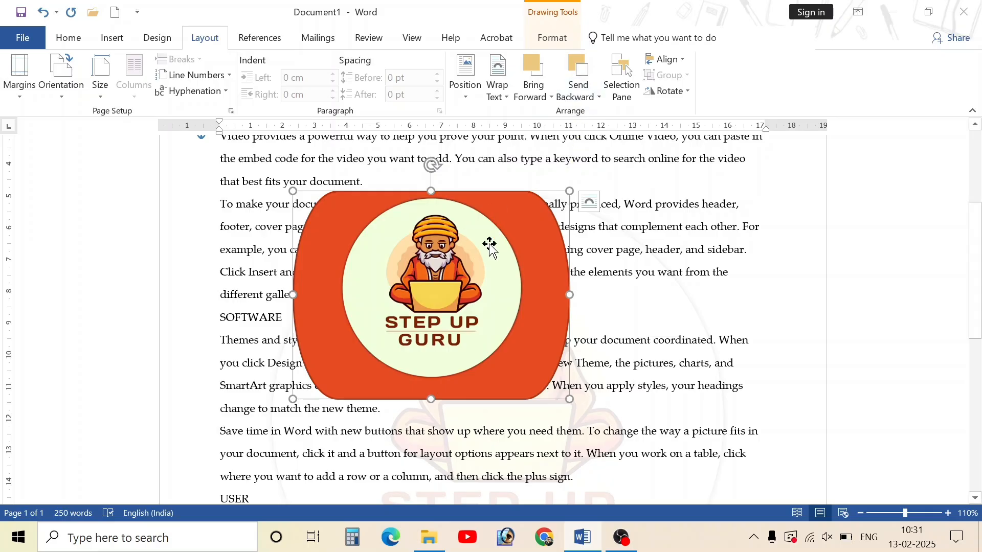
- Send the logo picture to the back, behind the orange shape
{"action": "left_click", "coordinate": [432, 307]}
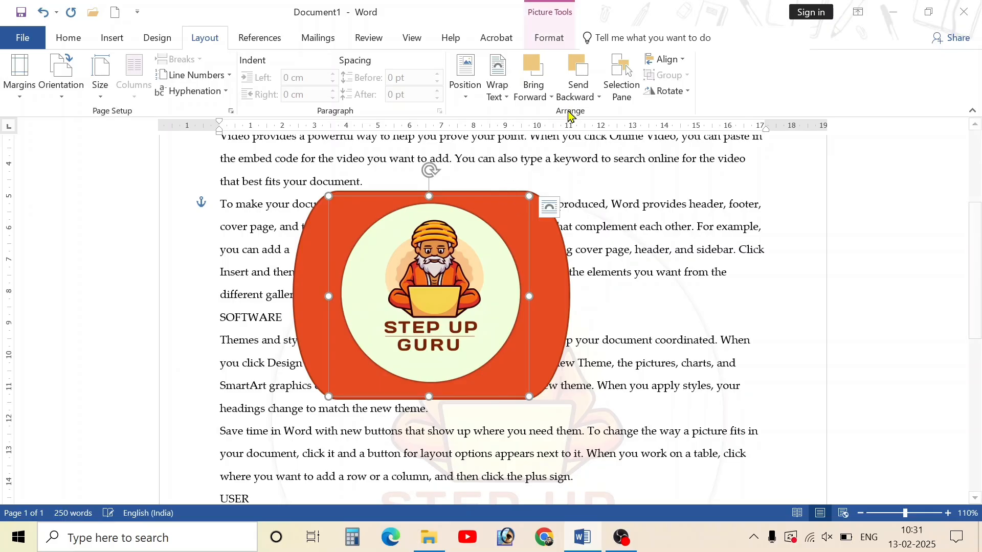
{"action": "left_click", "coordinate": [577, 97]}
{"action": "left_click", "coordinate": [599, 136]}
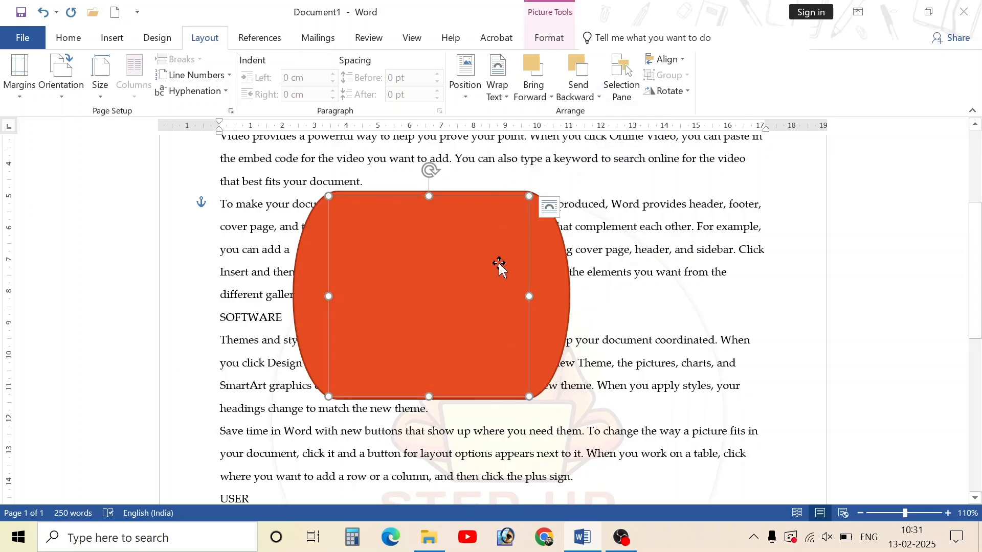
{"action": "left_click", "coordinate": [581, 98]}
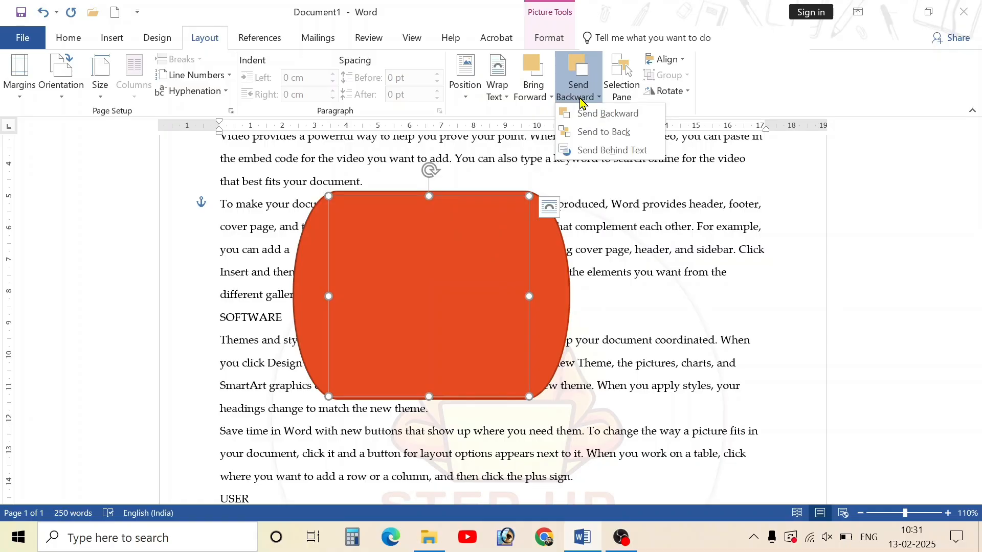
- Apply Bring Forward and Bring to Front to the logo picture so it sits above the orange shape
{"action": "left_click", "coordinate": [546, 99]}
{"action": "left_click", "coordinate": [546, 118]}
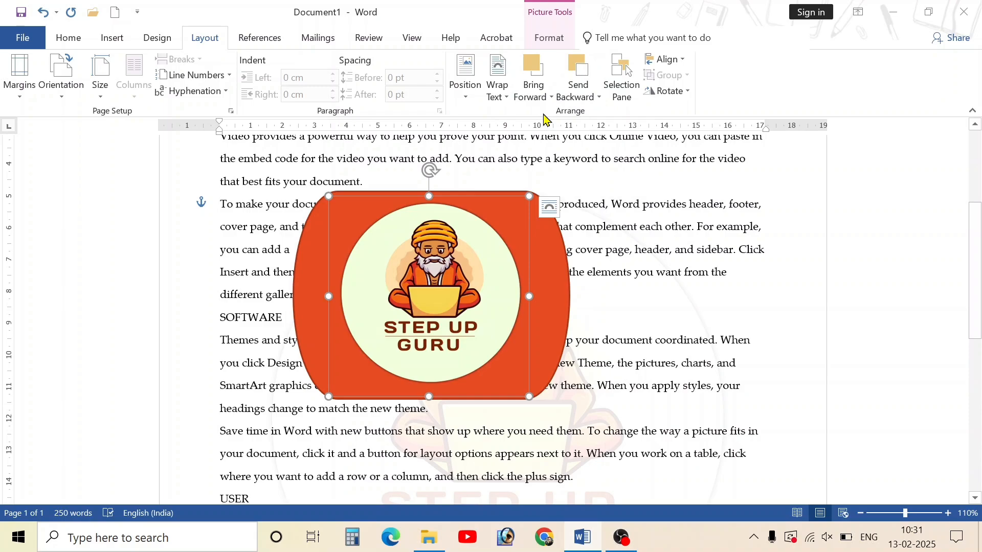
{"action": "left_click", "coordinate": [542, 97]}
{"action": "left_click", "coordinate": [561, 138]}
{"action": "left_click", "coordinate": [543, 97]}
{"action": "left_click", "coordinate": [546, 114]}
- Send the logo picture one level backward, bring it forward again above the orange shape, and deselect it
{"action": "left_click", "coordinate": [583, 97]}
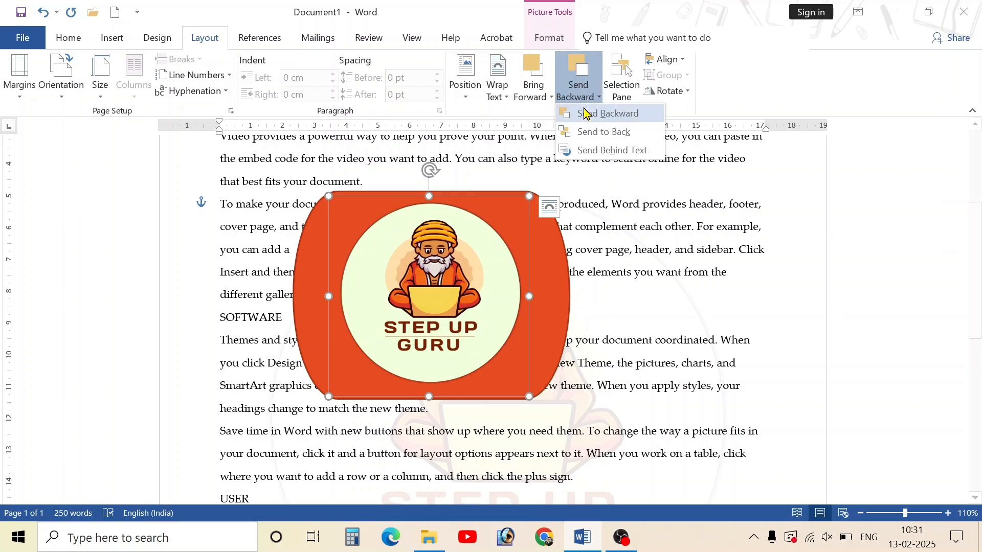
{"action": "left_click", "coordinate": [587, 113]}
{"action": "left_click", "coordinate": [543, 97]}
{"action": "left_click", "coordinate": [546, 115]}
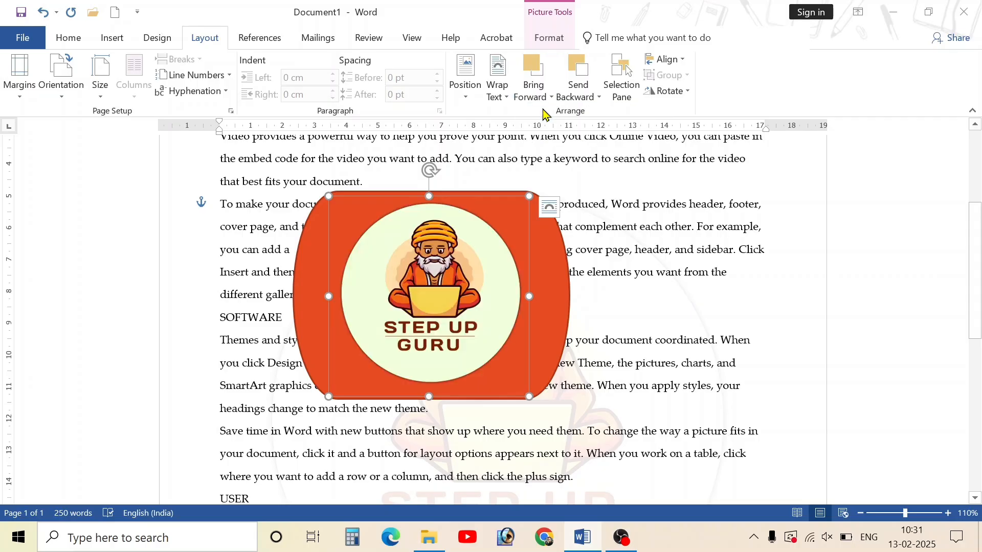
{"action": "left_click", "coordinate": [495, 314]}
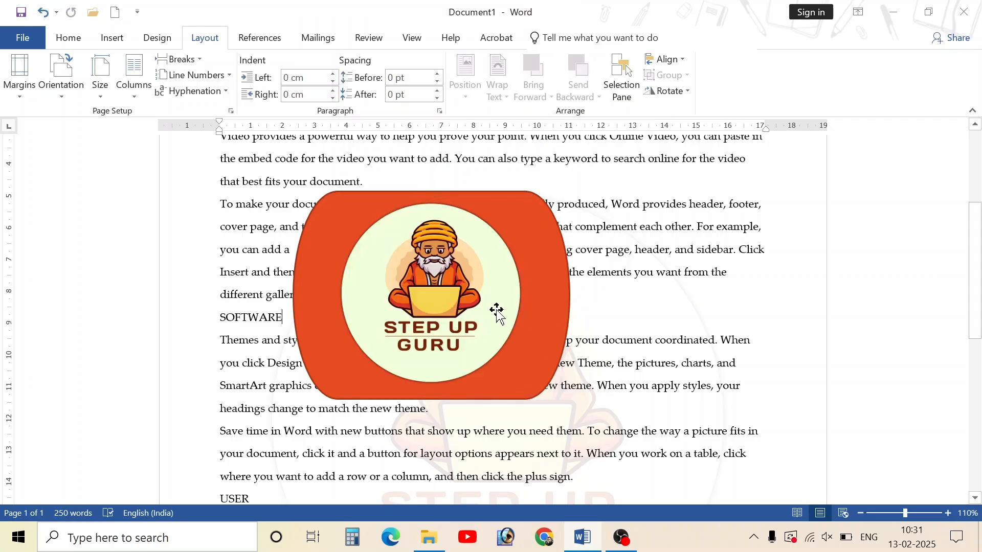
- Align the logo picture to the top margin and centre it horizontally between the margins
{"action": "left_click", "coordinate": [468, 298]}
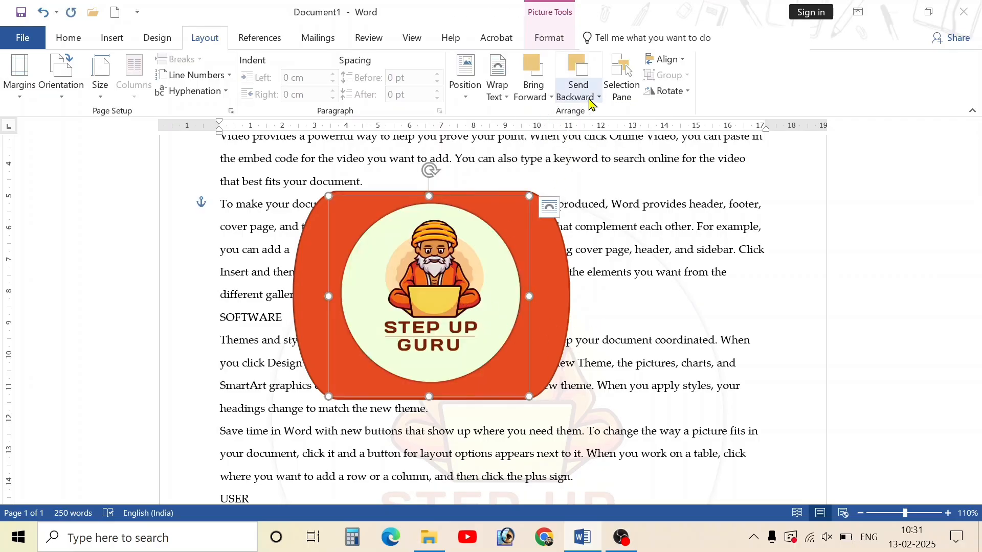
{"action": "left_click", "coordinate": [538, 103]}
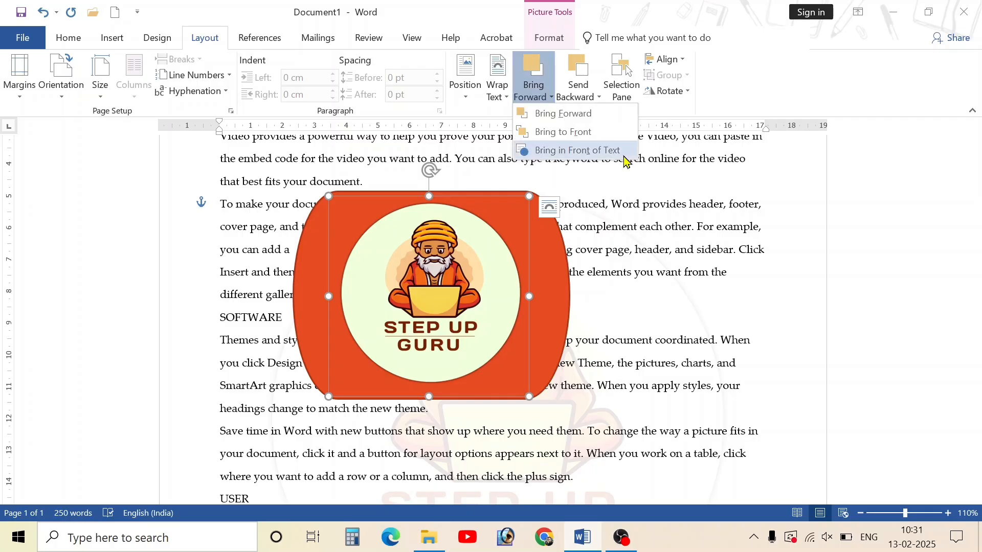
{"action": "left_click", "coordinate": [667, 60]}
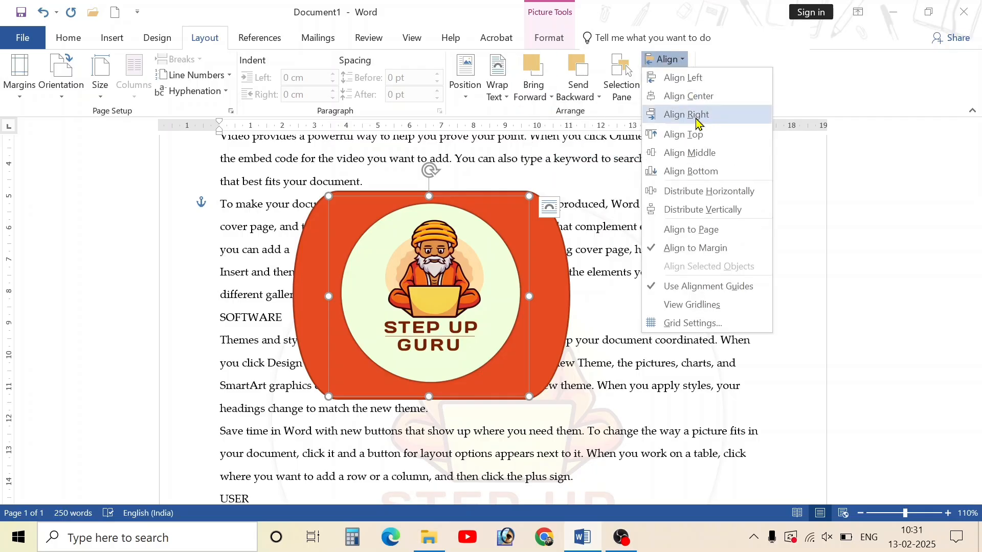
{"action": "left_click", "coordinate": [695, 135]}
{"action": "left_click", "coordinate": [666, 60]}
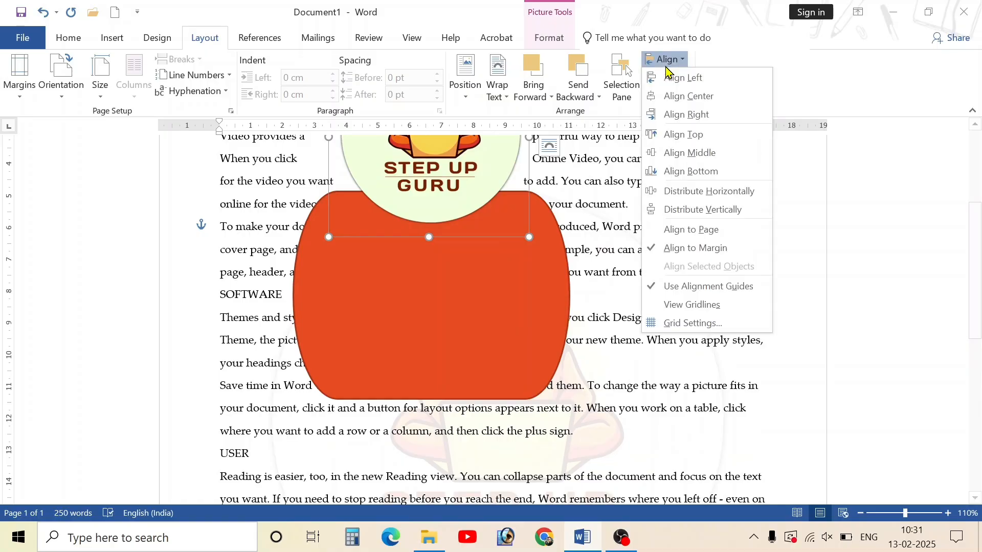
{"action": "left_click", "coordinate": [696, 94]}
- Align the logo picture to the bottom margin and check its place on the page
{"action": "left_click", "coordinate": [666, 59]}
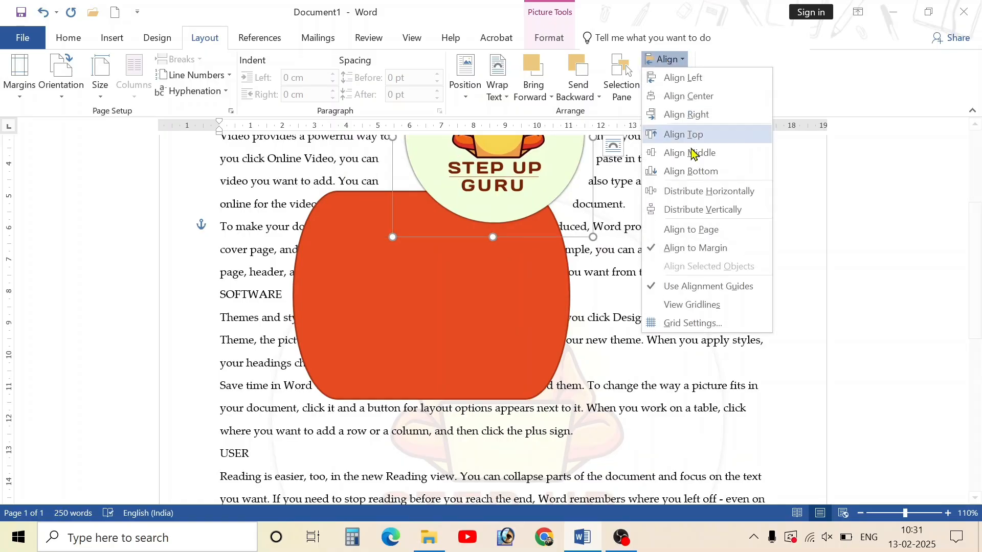
{"action": "left_click", "coordinate": [696, 171]}
{"action": "scroll", "coordinate": [636, 360], "scroll_direction": "down", "scroll_amount": 6}
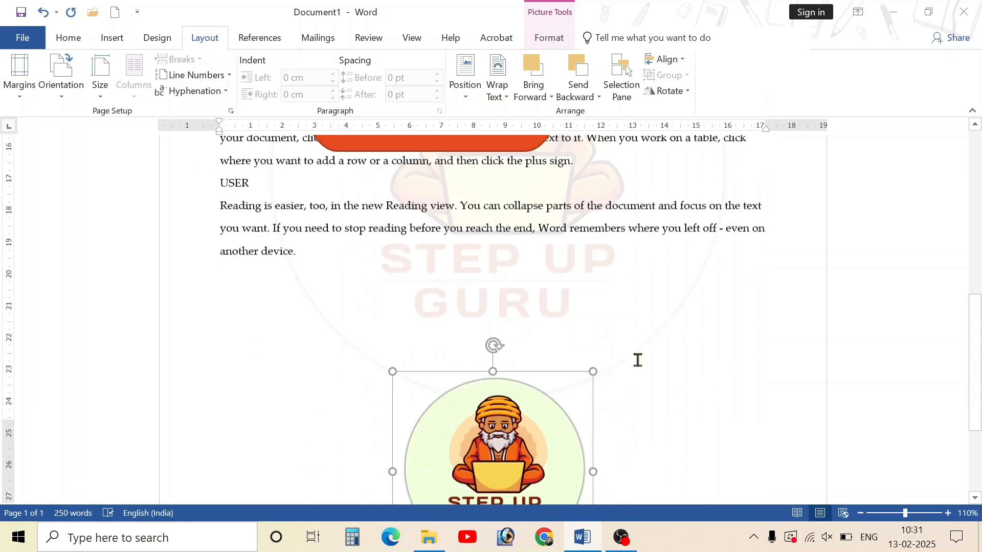
{"action": "scroll", "coordinate": [581, 368], "scroll_direction": "up", "scroll_amount": 10}
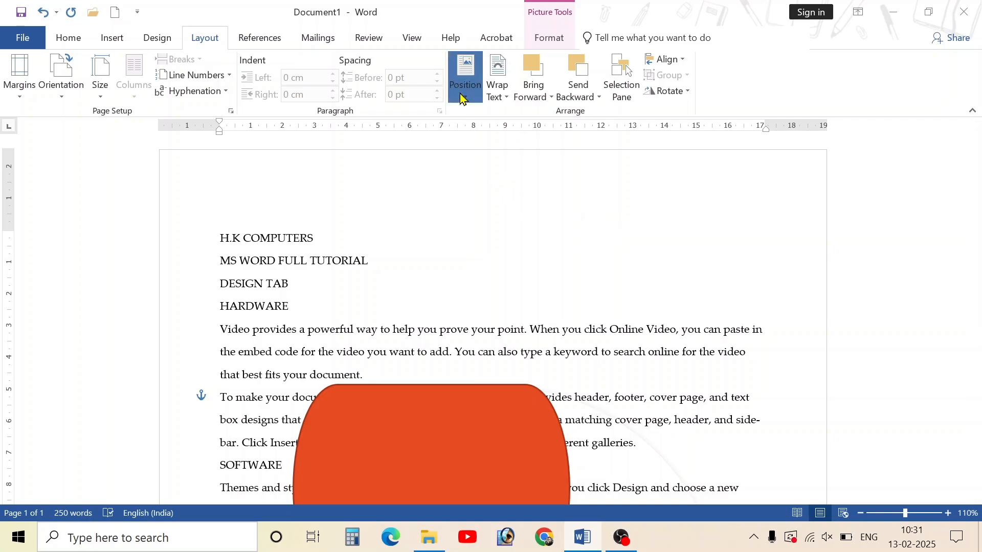
{"action": "left_click", "coordinate": [465, 76]}
{"action": "left_click", "coordinate": [685, 78]}
{"action": "left_click", "coordinate": [664, 59]}
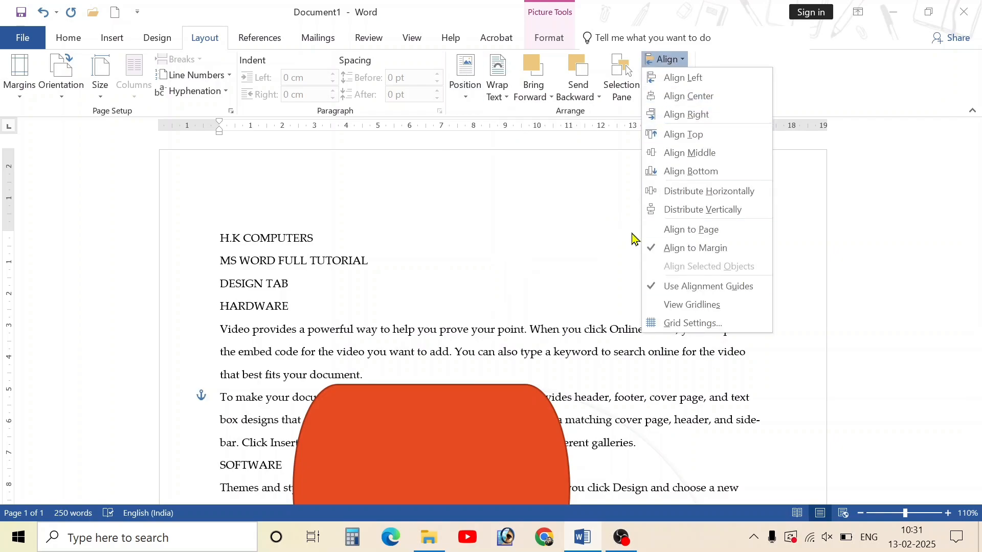
{"action": "left_click", "coordinate": [514, 256]}
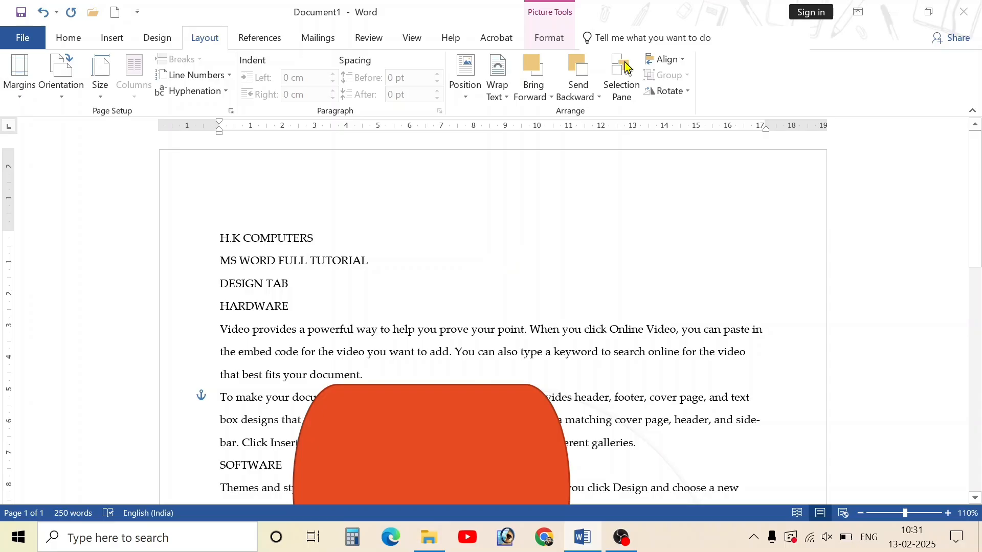
{"action": "left_click", "coordinate": [663, 59]}
{"action": "left_click", "coordinate": [554, 271]}
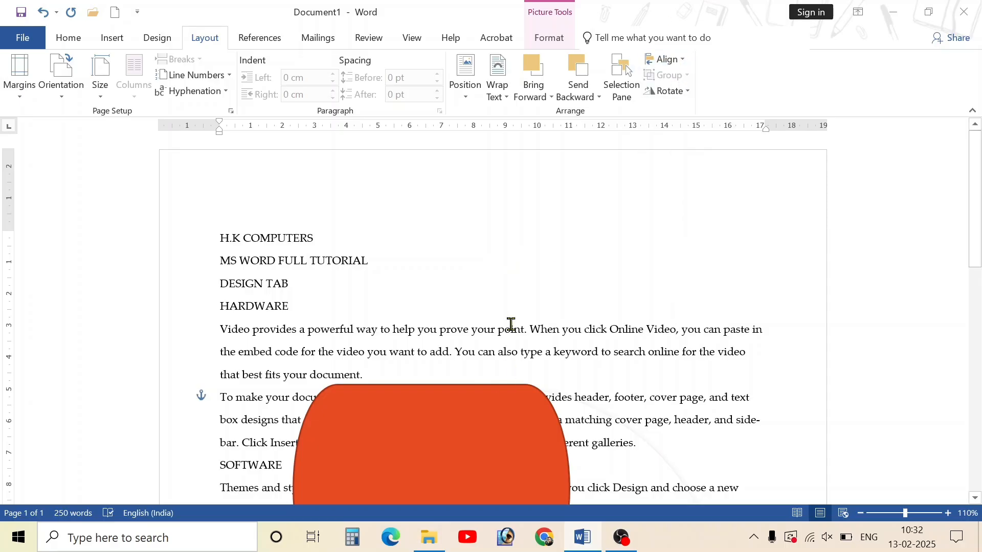
- Undo the last three alignment changes of the logo picture and deselect it
{"action": "key", "text": "ctrl+z"}
{"action": "key", "text": "ctrl+z"}
{"action": "key", "text": "ctrl+z"}
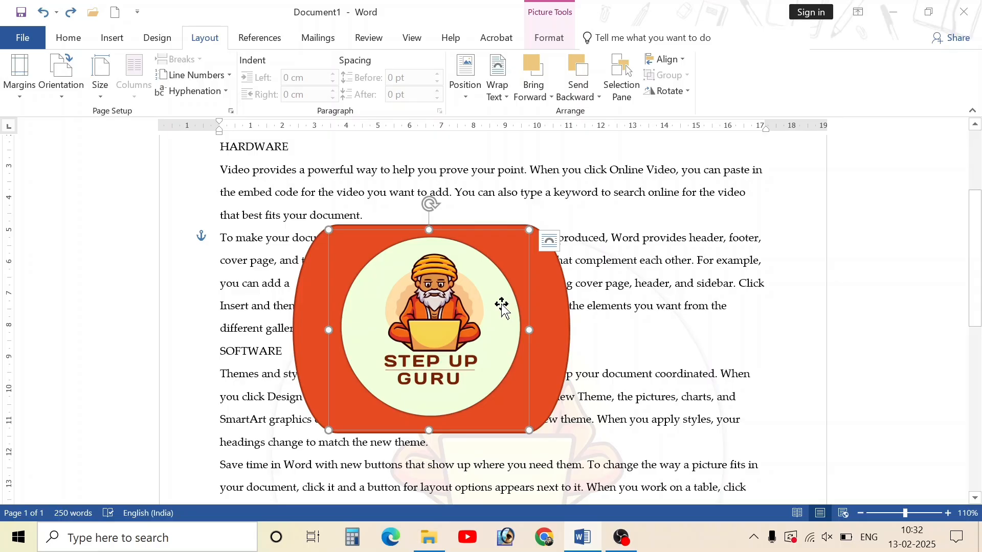
{"action": "left_click", "coordinate": [588, 174]}
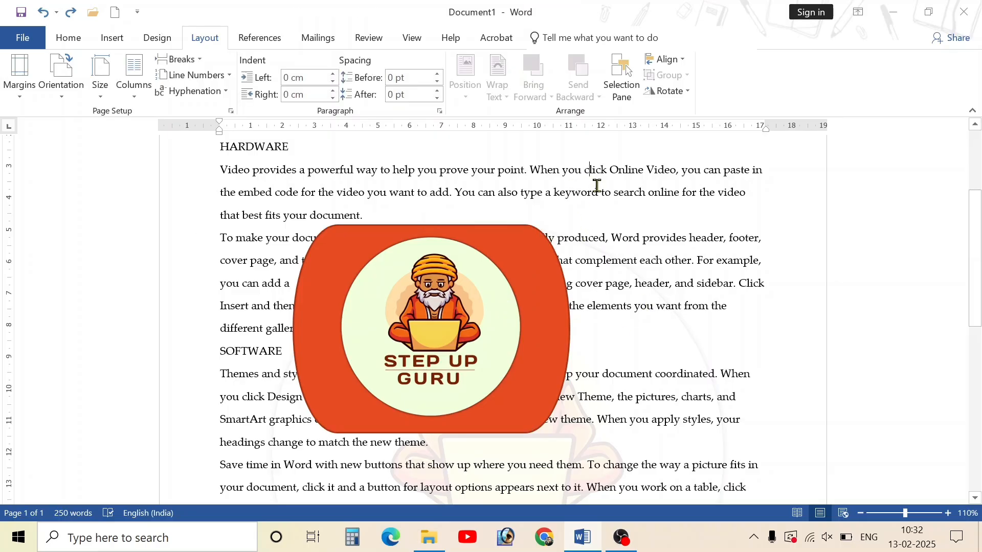
- Rotate the logo picture right by 90° twice and undo both rotations
{"action": "left_click", "coordinate": [486, 286]}
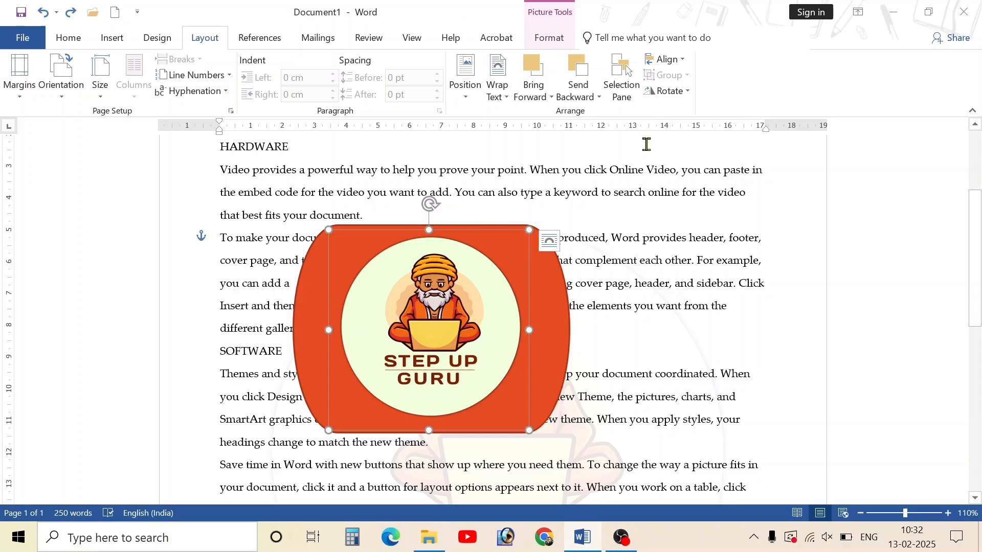
{"action": "left_click", "coordinate": [669, 91]}
{"action": "left_click", "coordinate": [680, 108]}
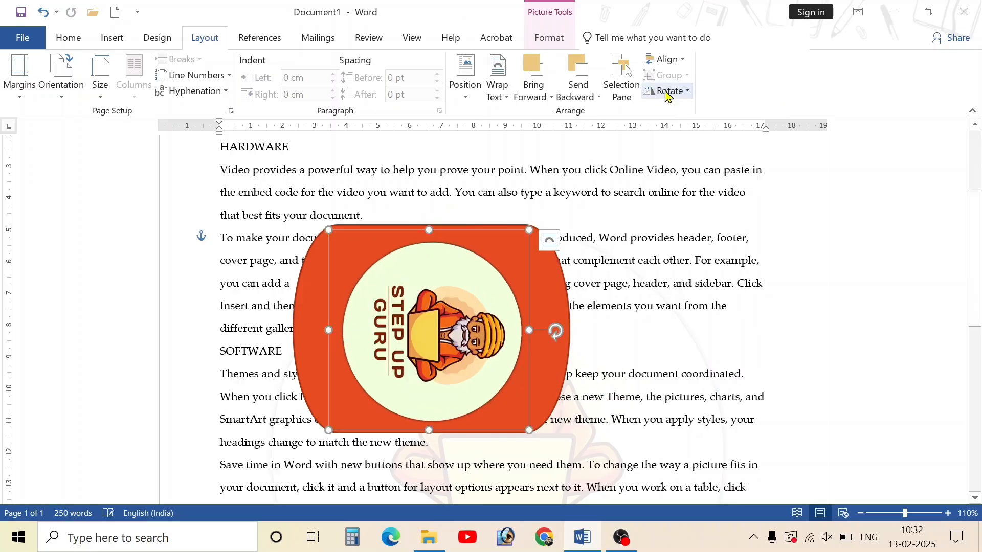
{"action": "left_click", "coordinate": [665, 91]}
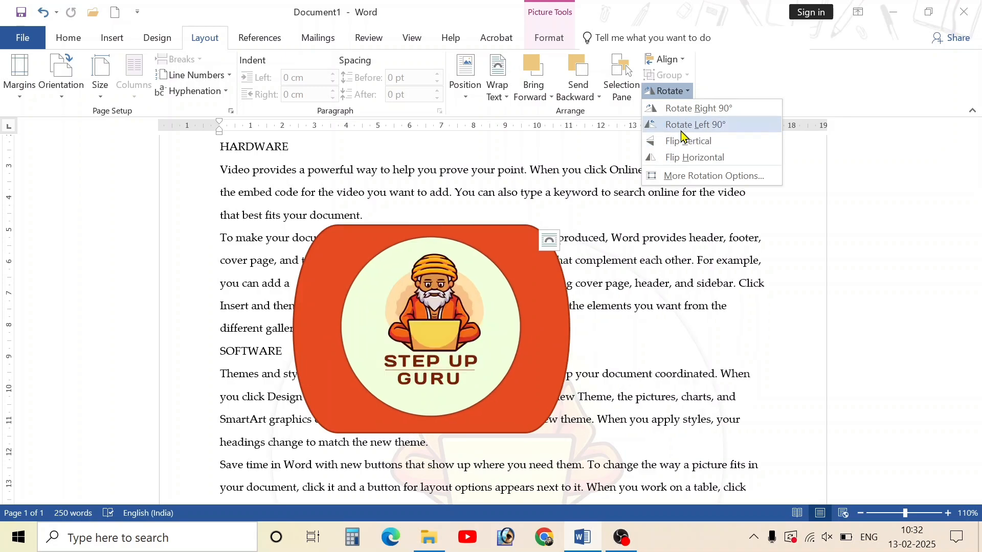
{"action": "left_click", "coordinate": [658, 107]}
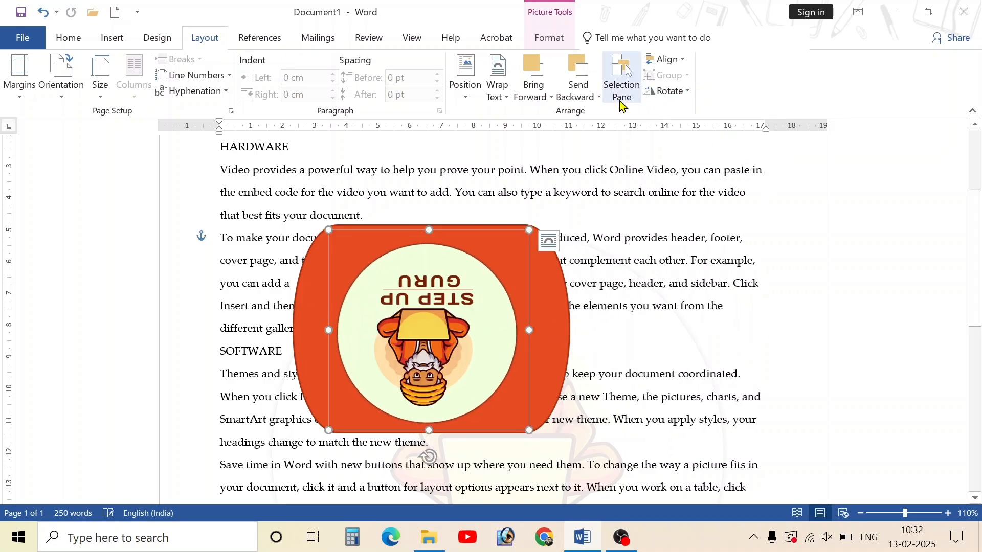
{"action": "key", "text": "ctrl+z"}
{"action": "key", "text": "ctrl+z"}
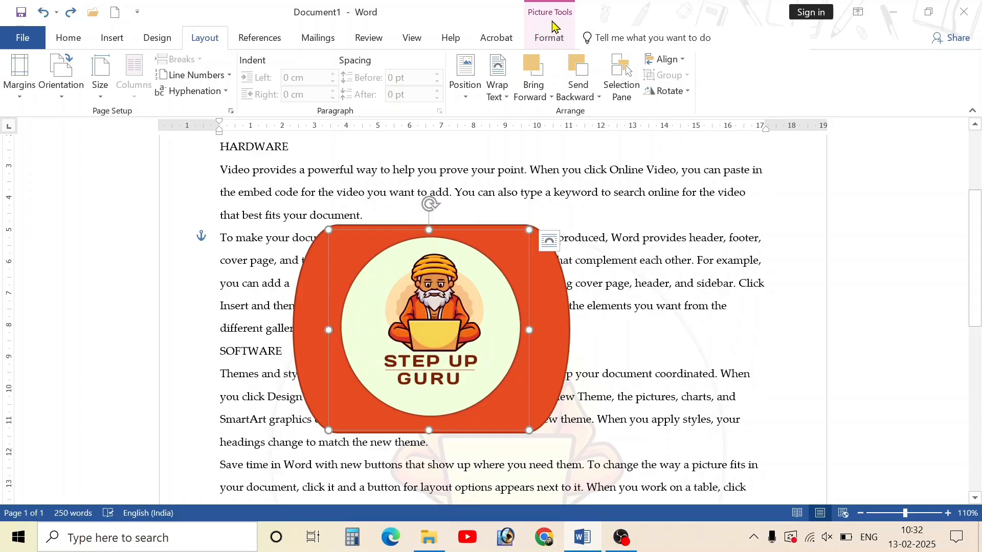
- Preview the rotate and flip options in the picture formatting tools without applying any, and return to the layout tools
{"action": "left_click", "coordinate": [554, 40]}
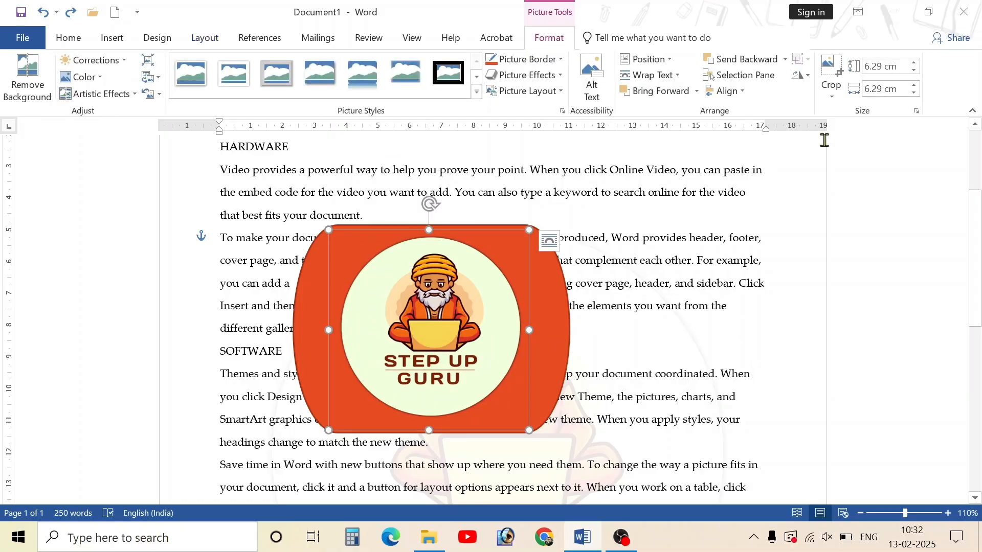
{"action": "left_click", "coordinate": [801, 76]}
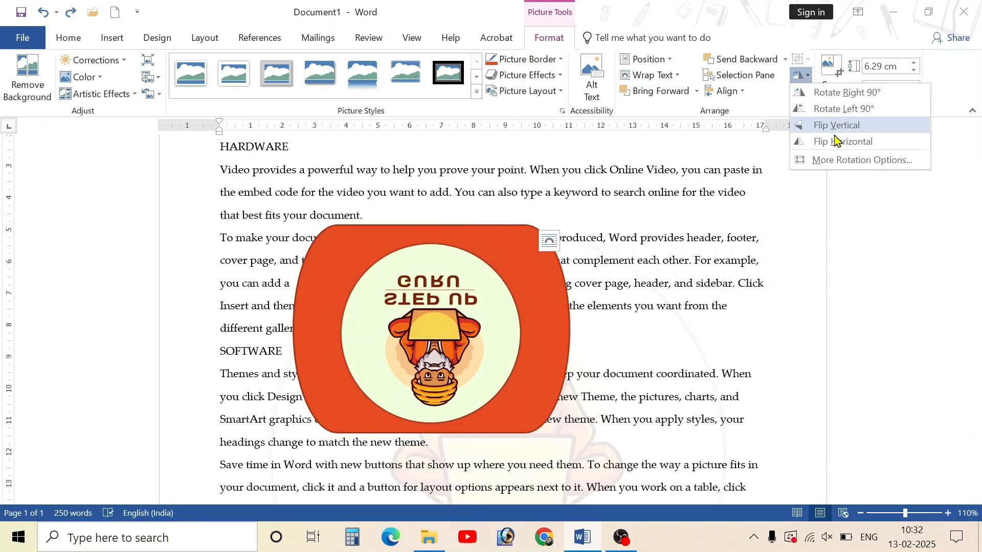
{"action": "left_click", "coordinate": [212, 43]}
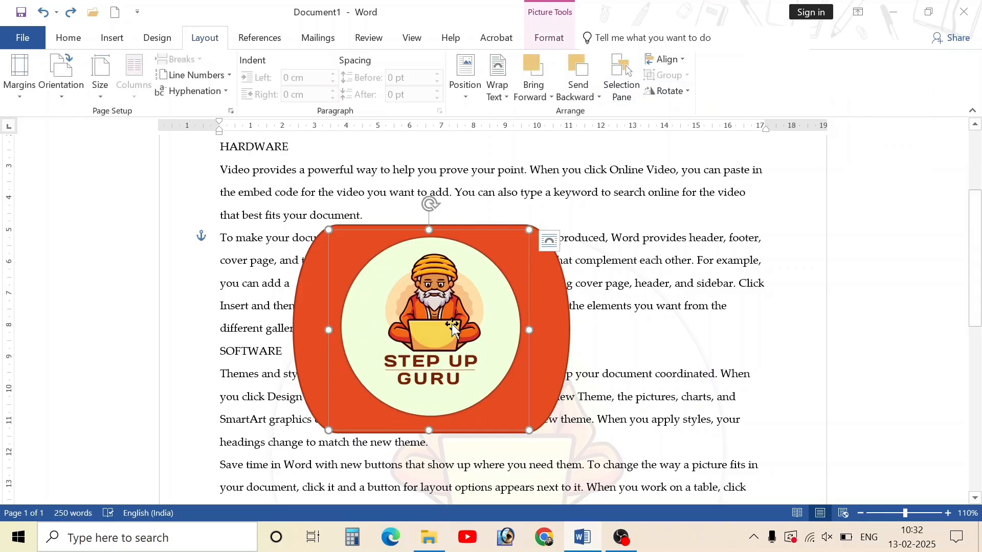
- View the document's objects in the Selection Pane, close it, and display the References tools
{"action": "left_click", "coordinate": [620, 105]}
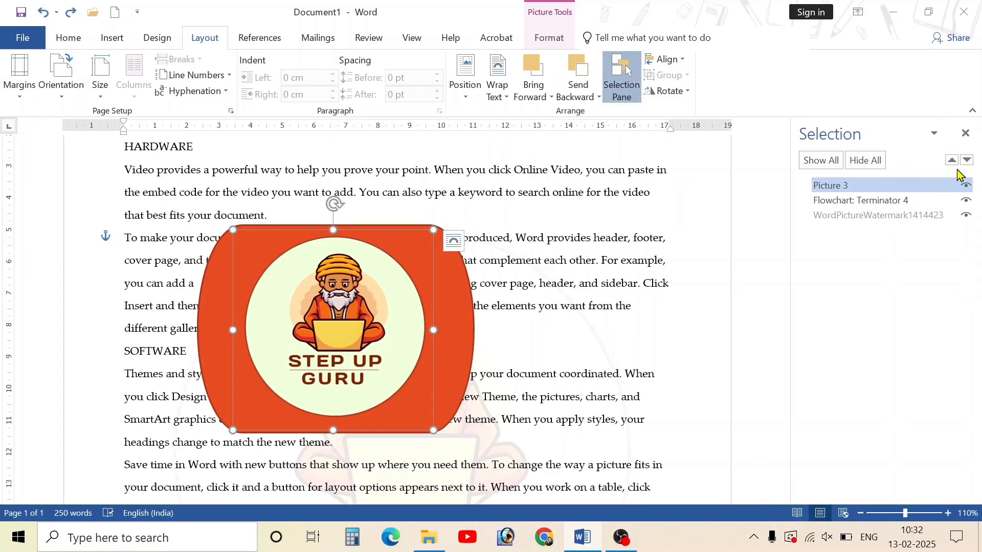
{"action": "left_click", "coordinate": [965, 133]}
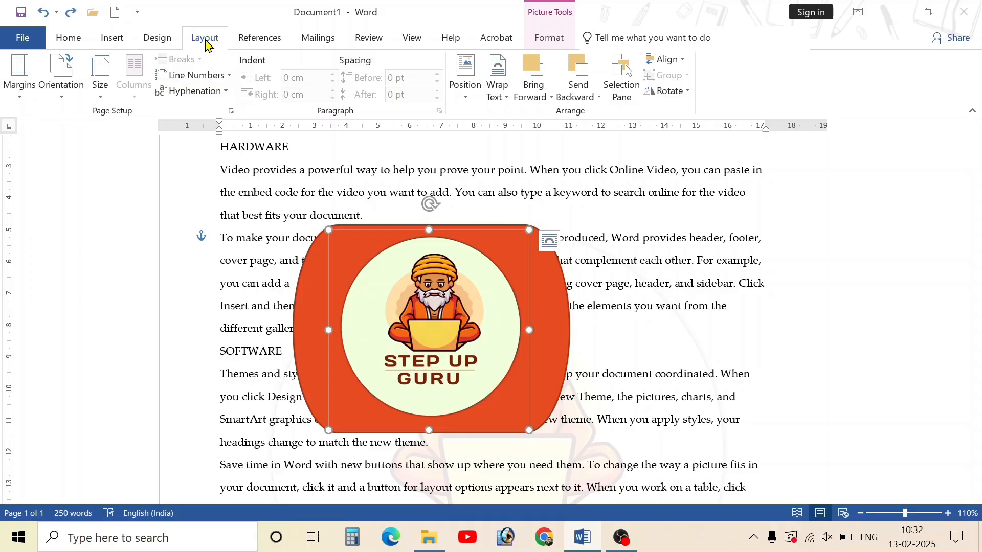
{"action": "left_click", "coordinate": [260, 37]}
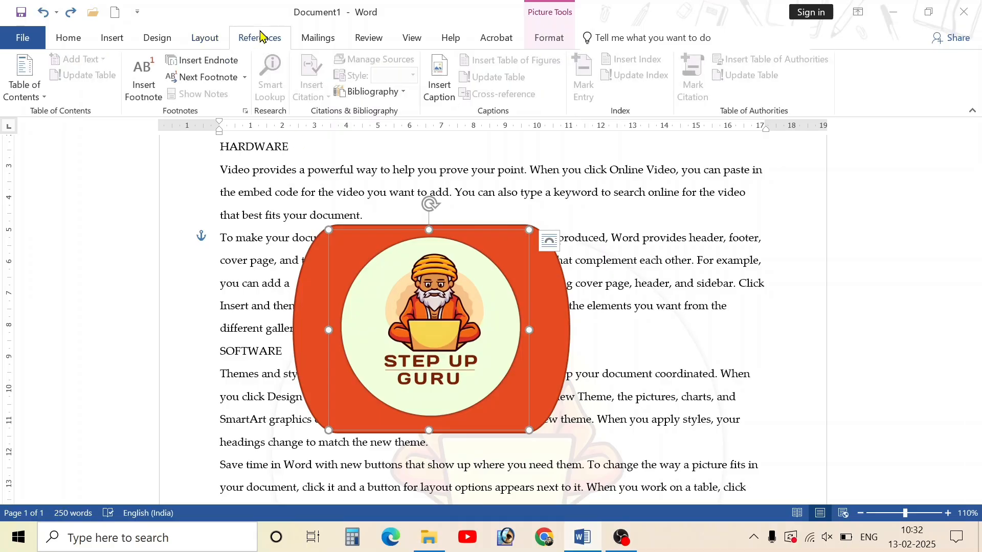